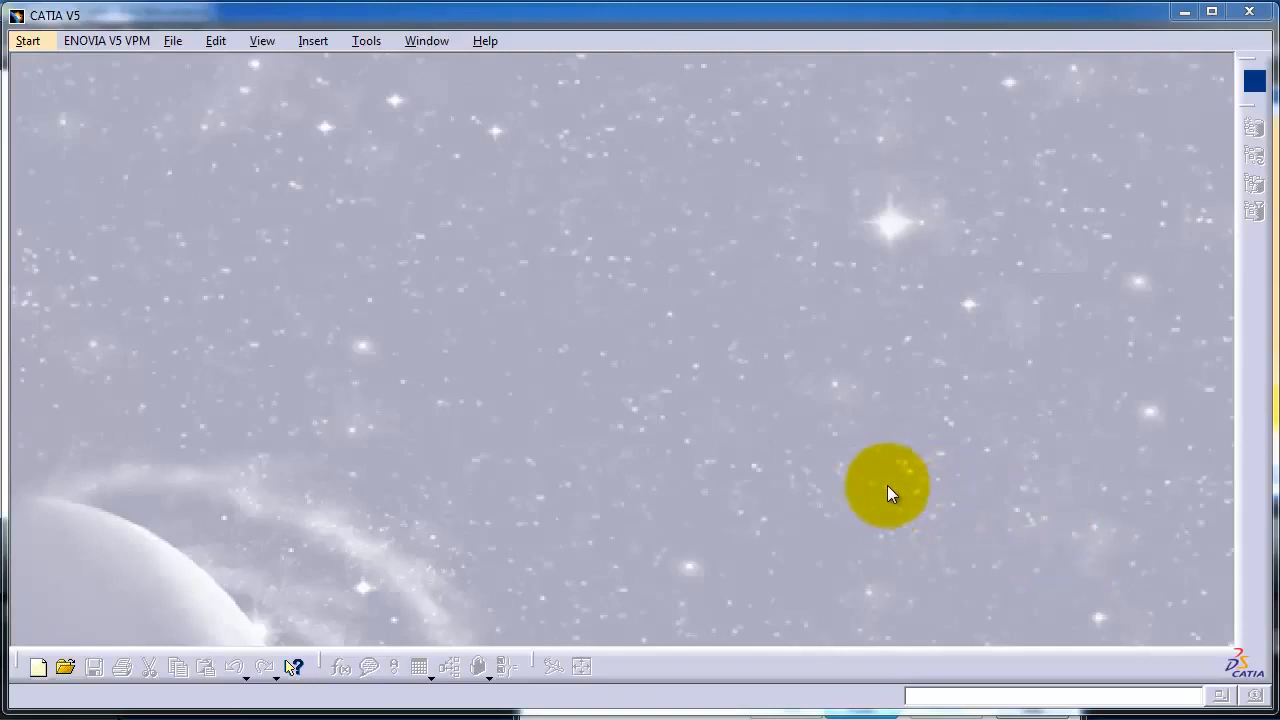
Create a new Part document and start a sketch on its zx plane.
left_click(170, 43)
left_click(183, 62)
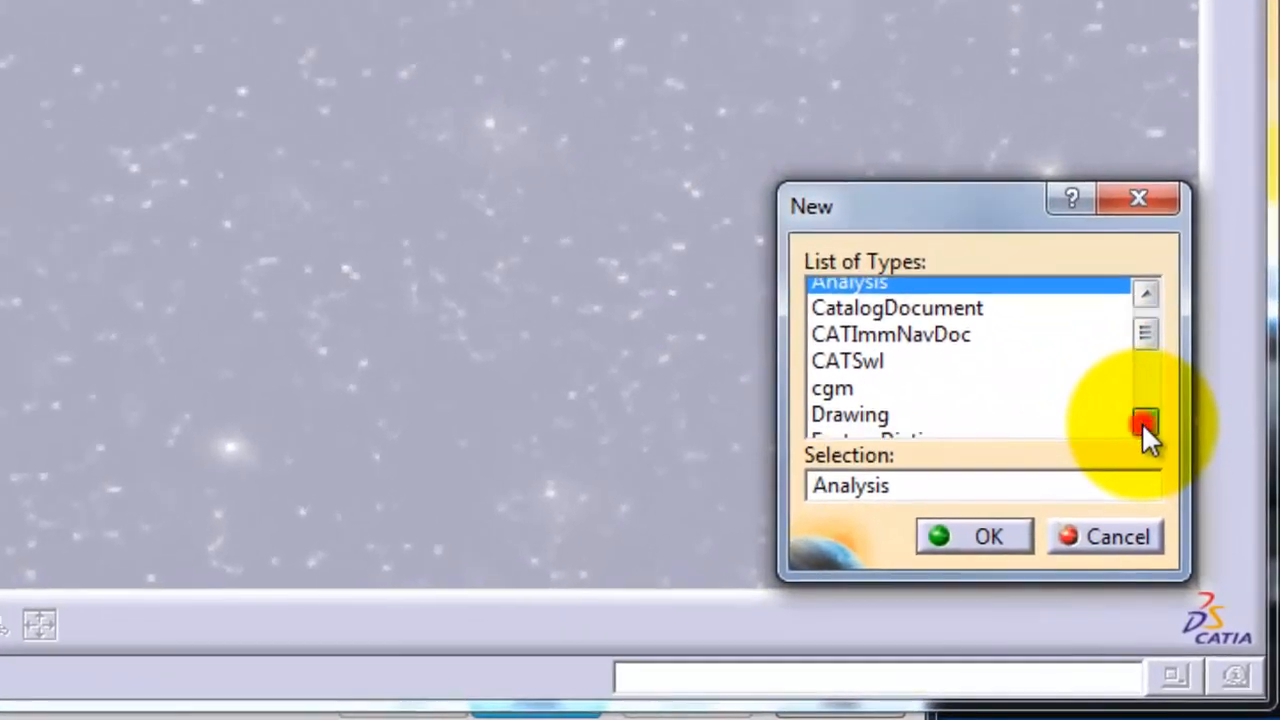
left_click(1204, 552)
left_click(1204, 552)
left_click(1141, 422)
left_click(1141, 422)
left_click(1141, 422)
left_click(1141, 422)
left_click(1141, 422)
left_click(1141, 422)
left_click(1141, 422)
left_click(1141, 422)
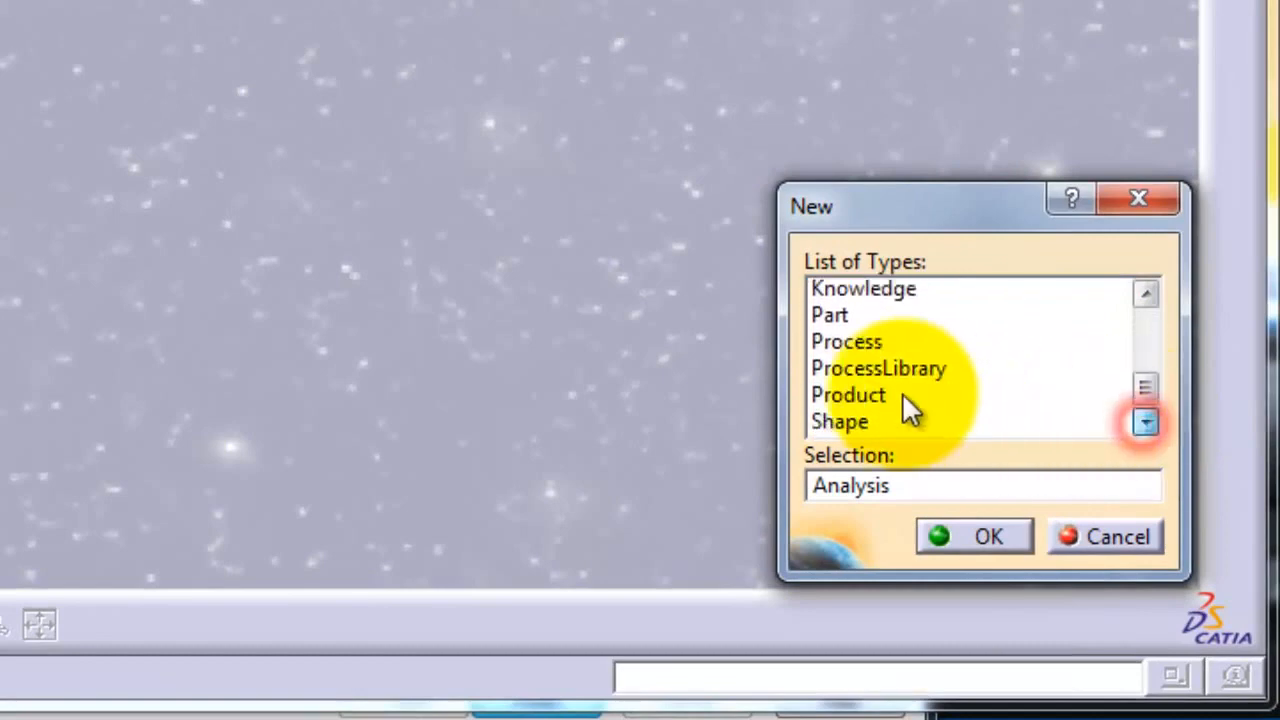
left_click(843, 291)
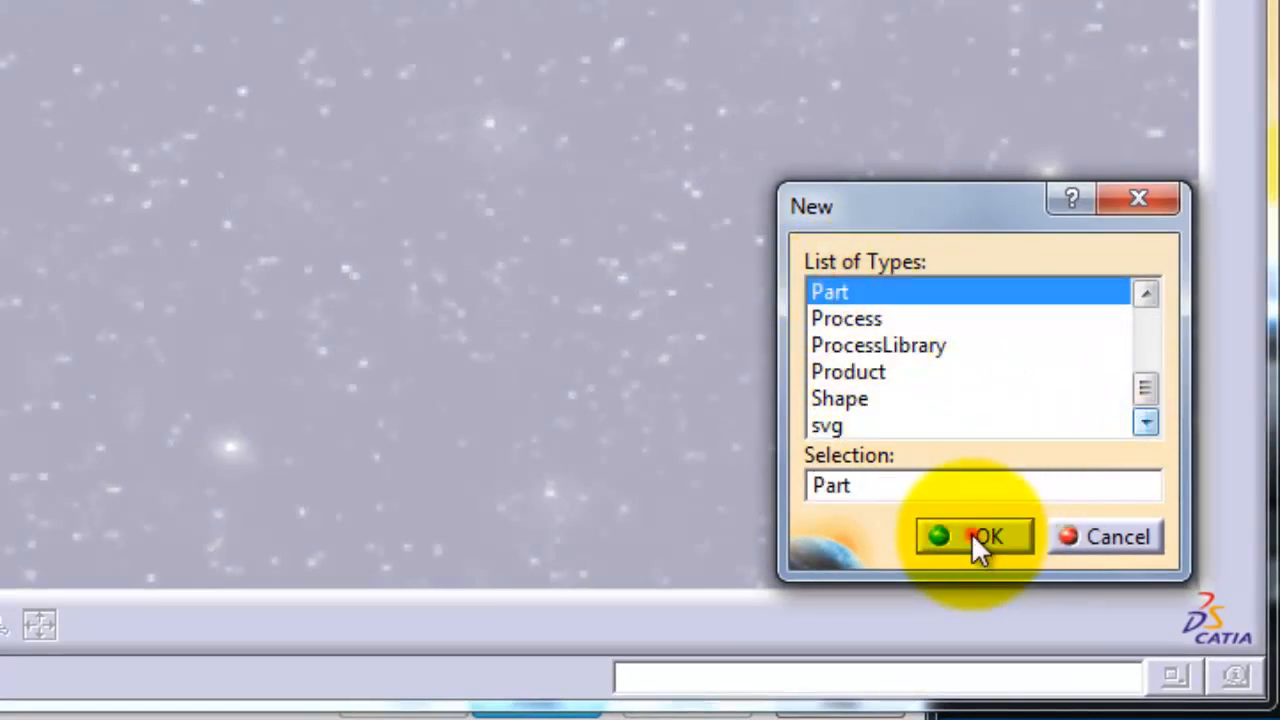
left_click(971, 532)
left_click(934, 355)
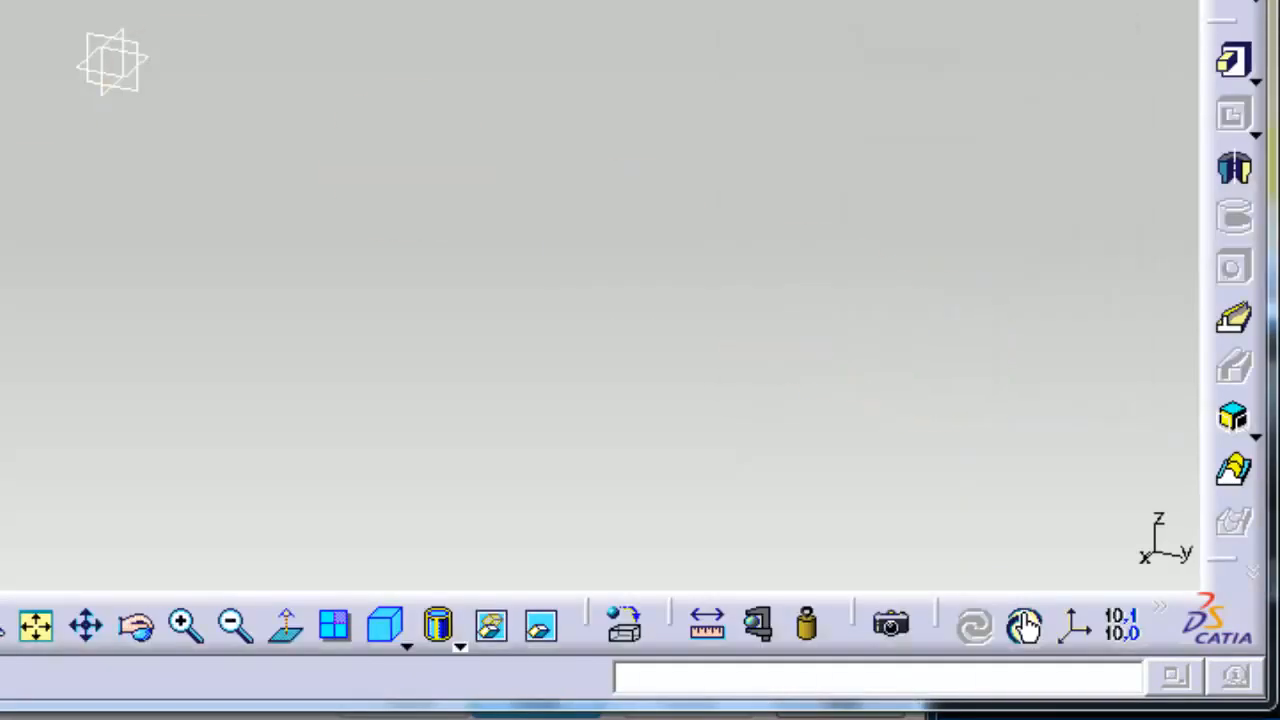
left_click(1238, 4)
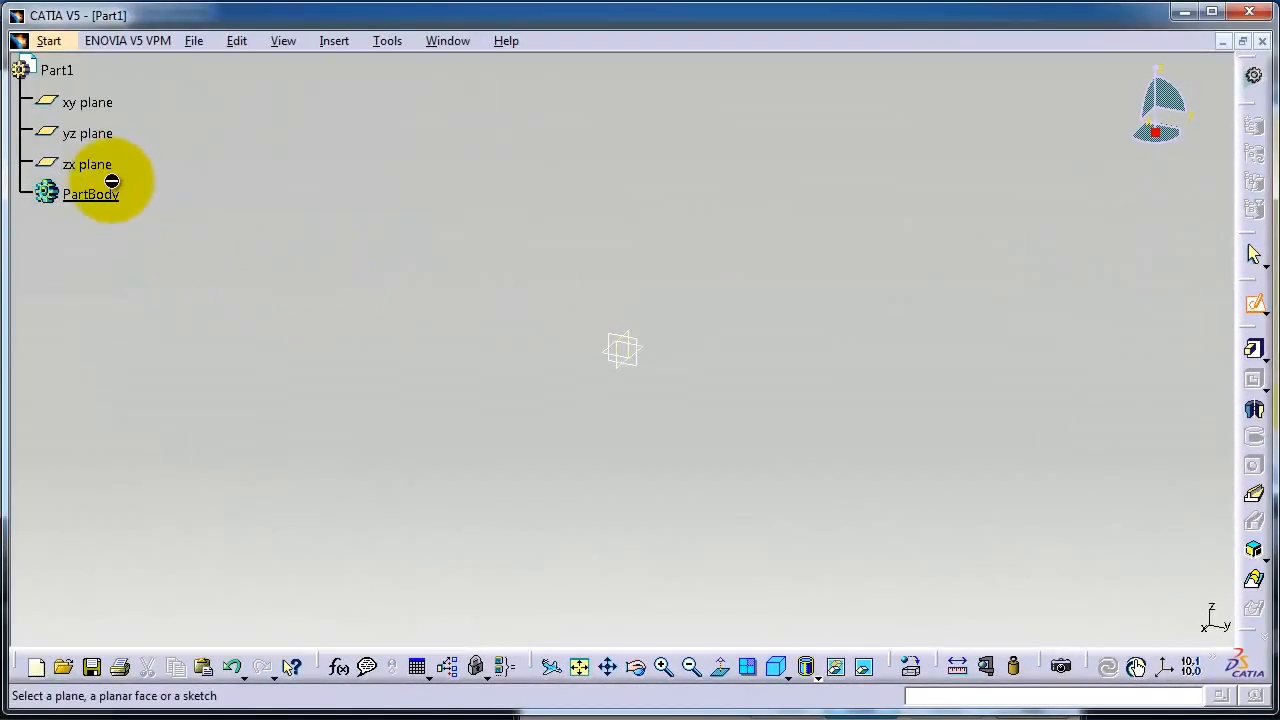
left_click(100, 165)
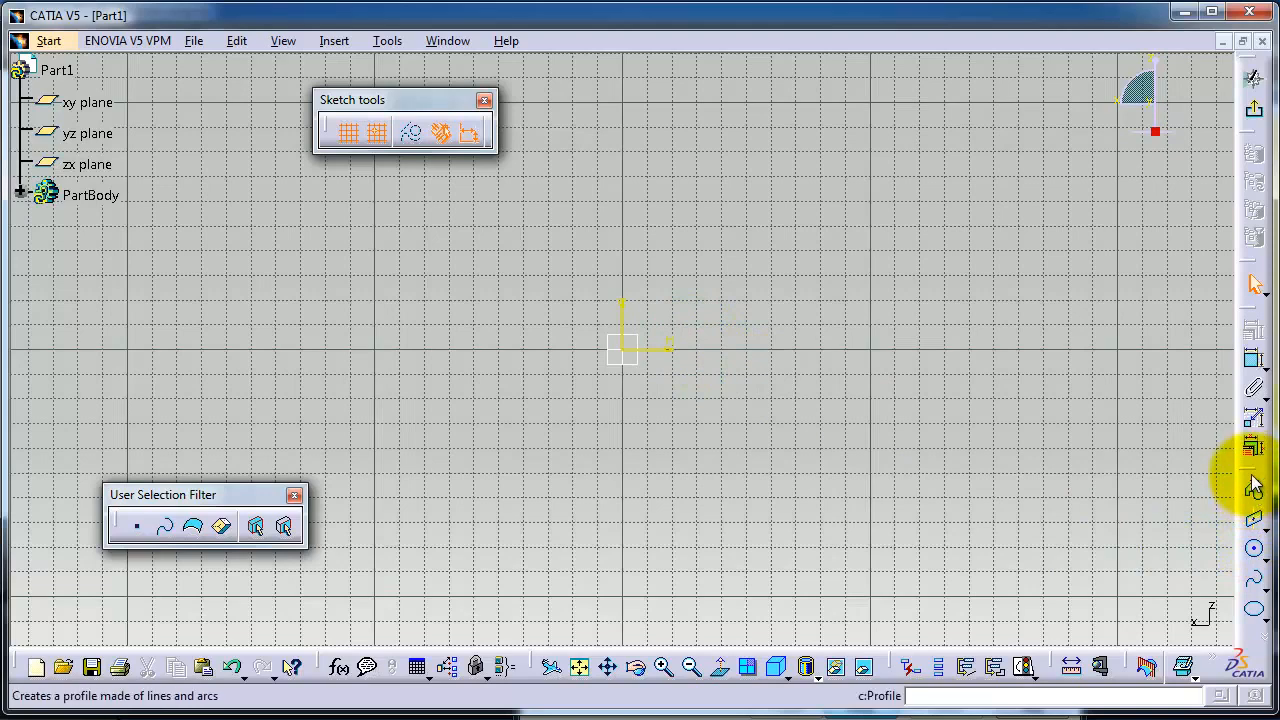
Undock the Profile toolbar into the sketch area and move the Sketch tools and User Selection Filter toolbars clear of the sketch origin.
left_click_drag(1253, 483, 1206, 365)
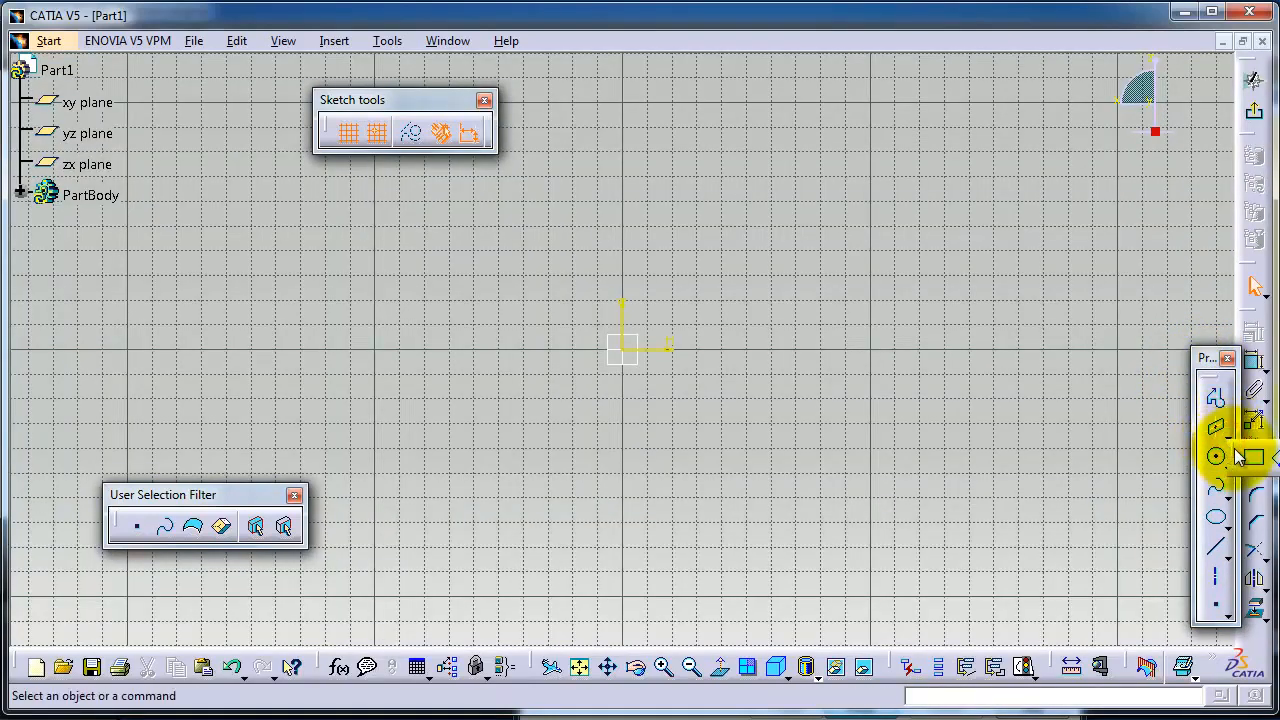
left_click_drag(1210, 364, 1020, 362)
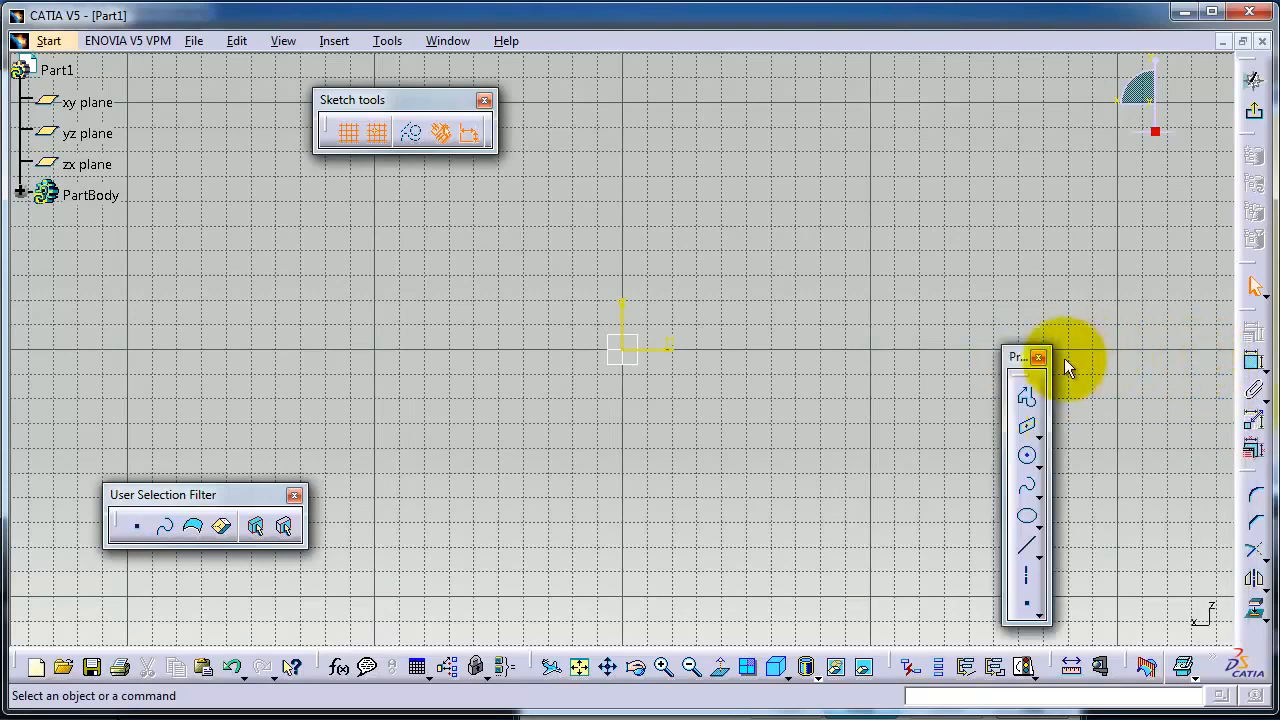
left_click_drag(481, 420, 392, 457)
left_click_drag(355, 390, 356, 391)
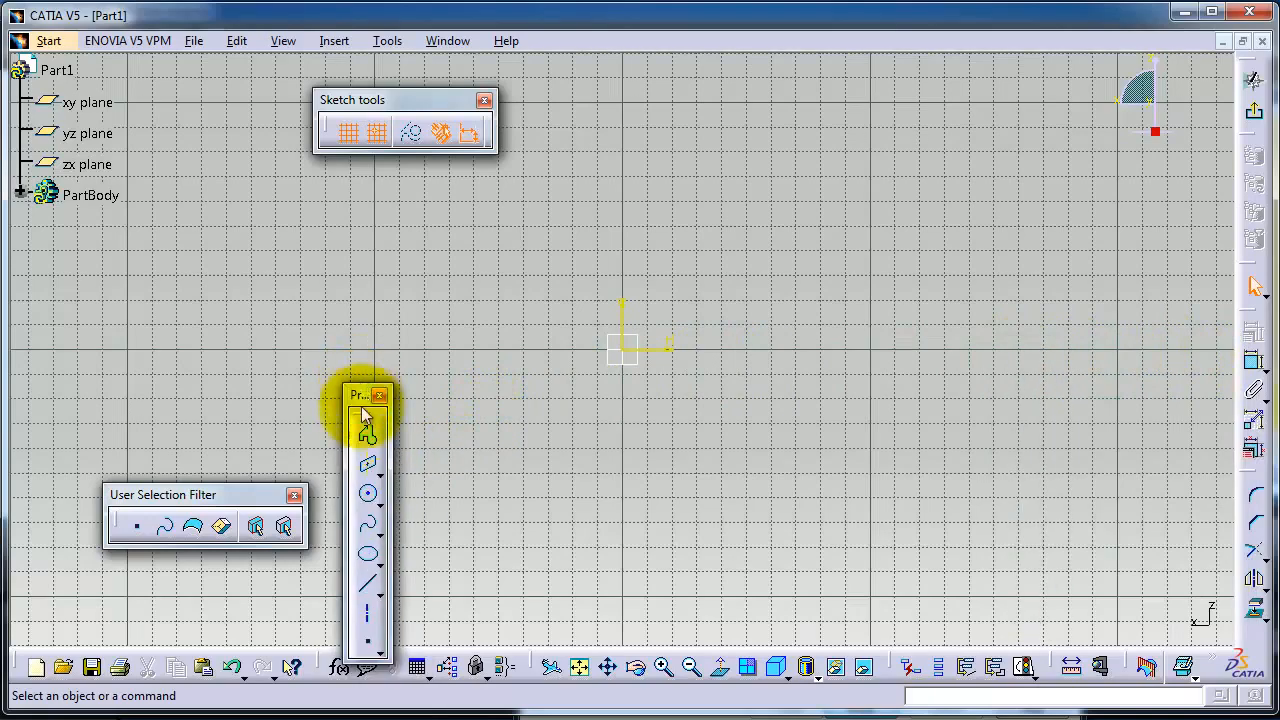
mouse_move(250, 494)
left_mouse_down()
mouse_move(159, 540)
mouse_move(98, 618)
mouse_move(192, 581)
left_mouse_up()
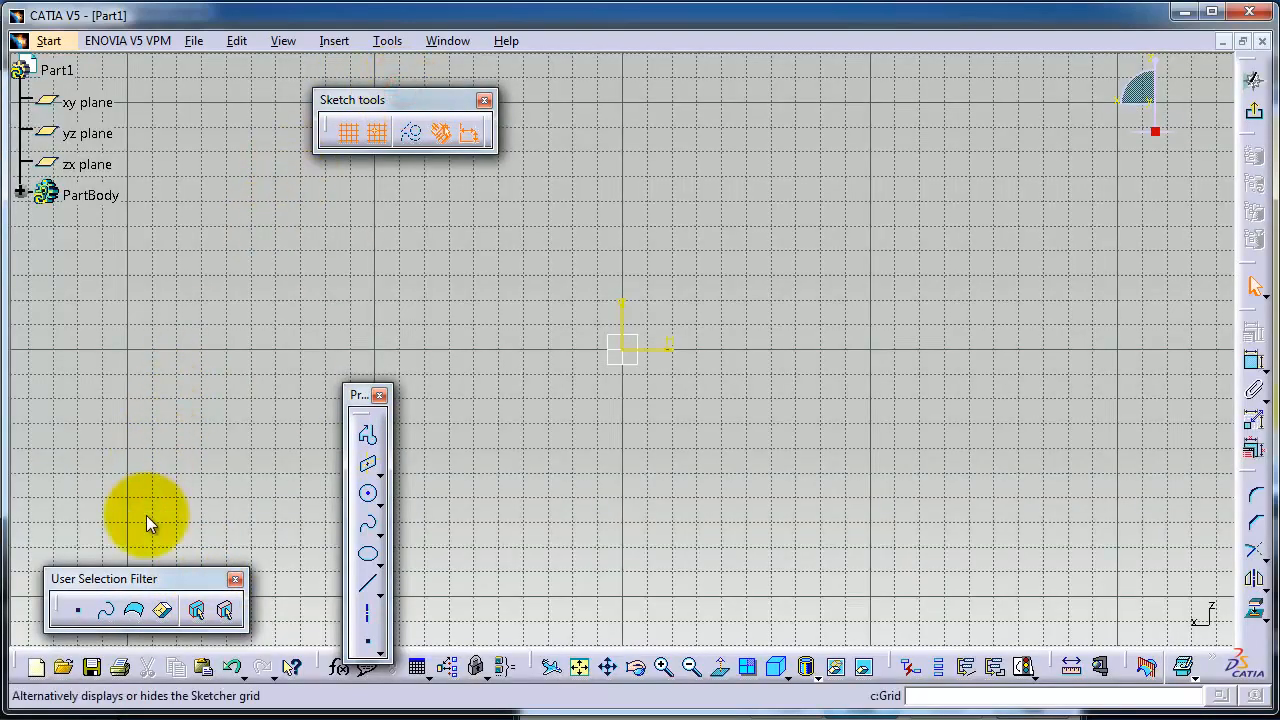
left_click_drag(146, 522, 147, 523)
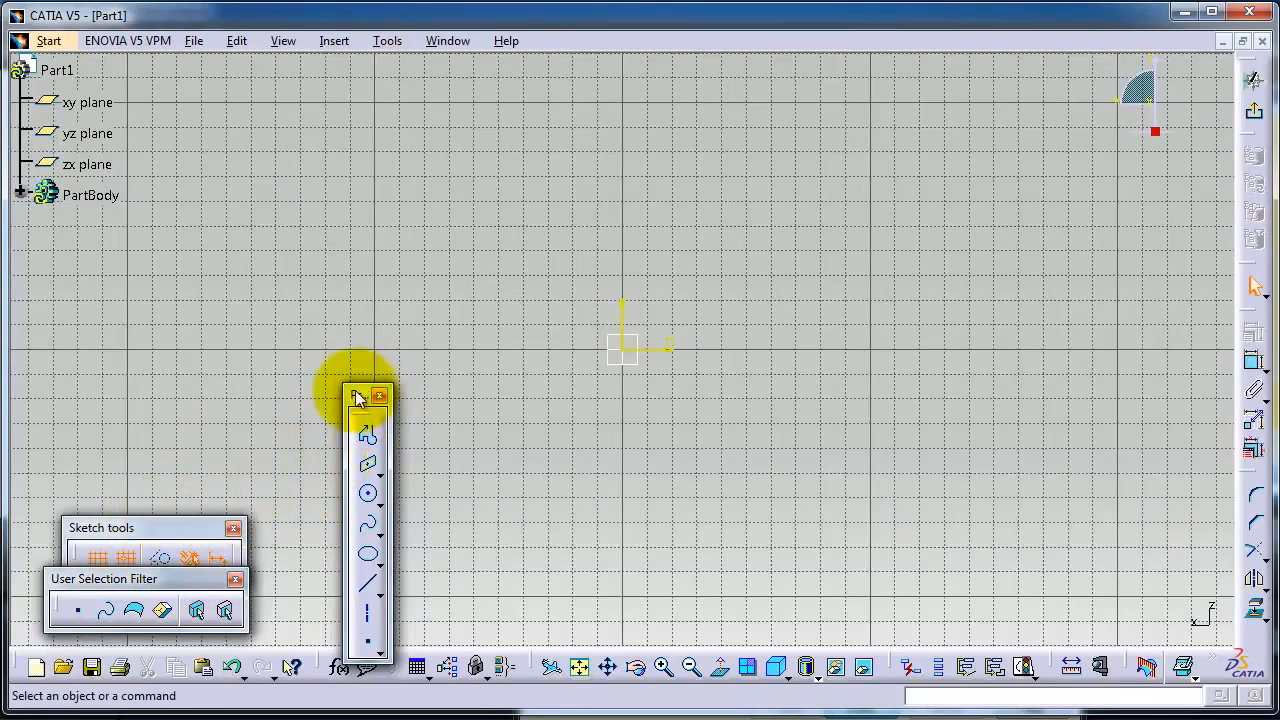
left_click_drag(357, 397, 341, 351)
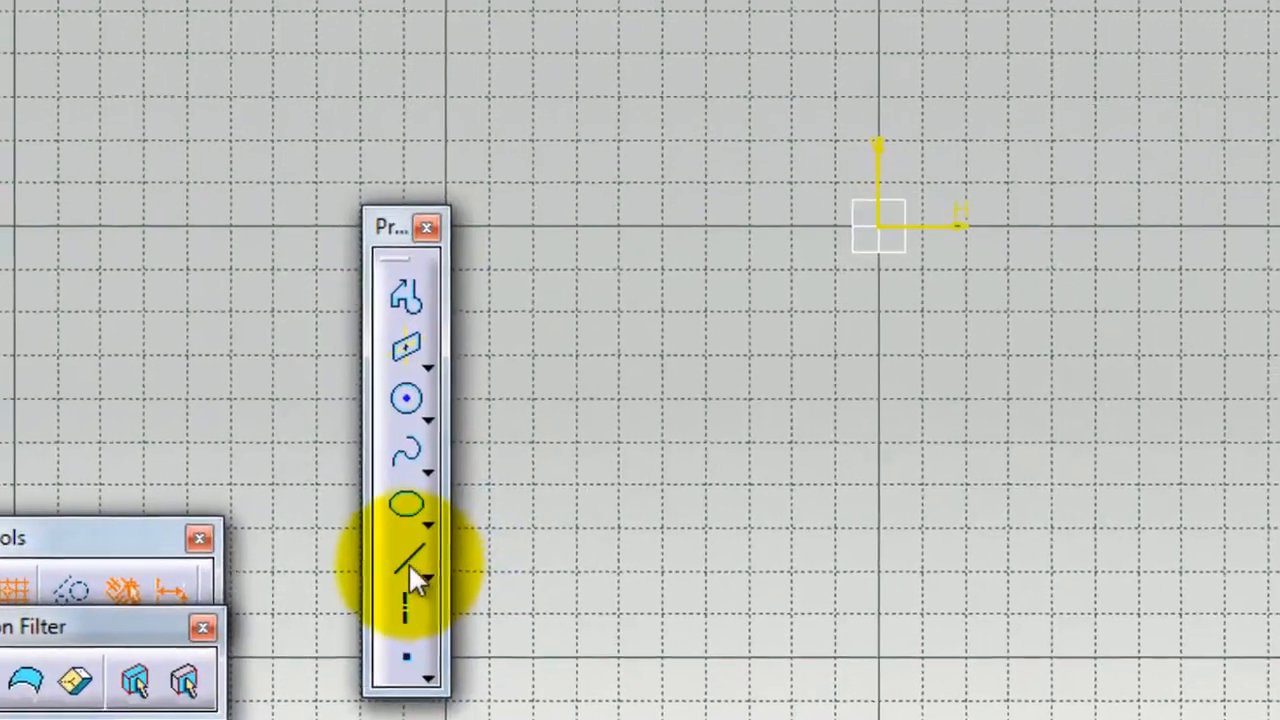
Draw an inclined line from the sketch origin to about H 70 mm, V 90 mm.
left_click(353, 540)
left_click(786, 535)
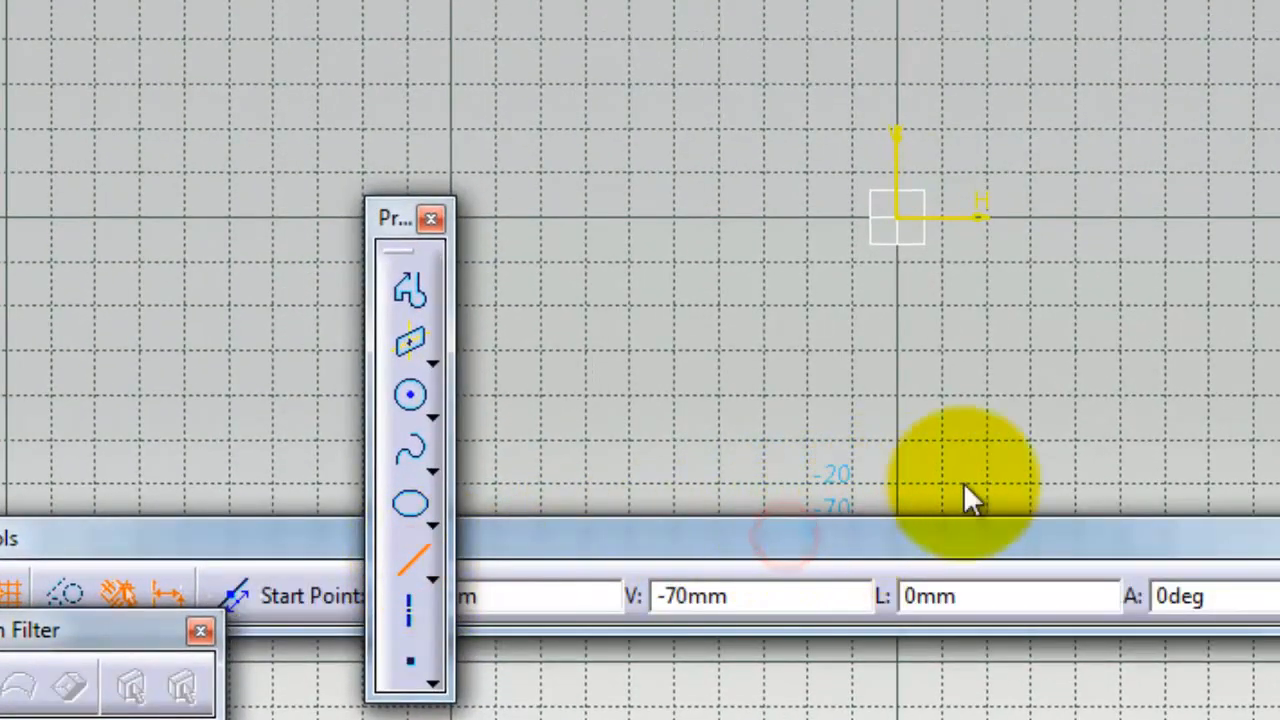
mouse_move(963, 495)
left_mouse_down()
mouse_move(1120, 506)
mouse_move(1132, 475)
left_mouse_up()
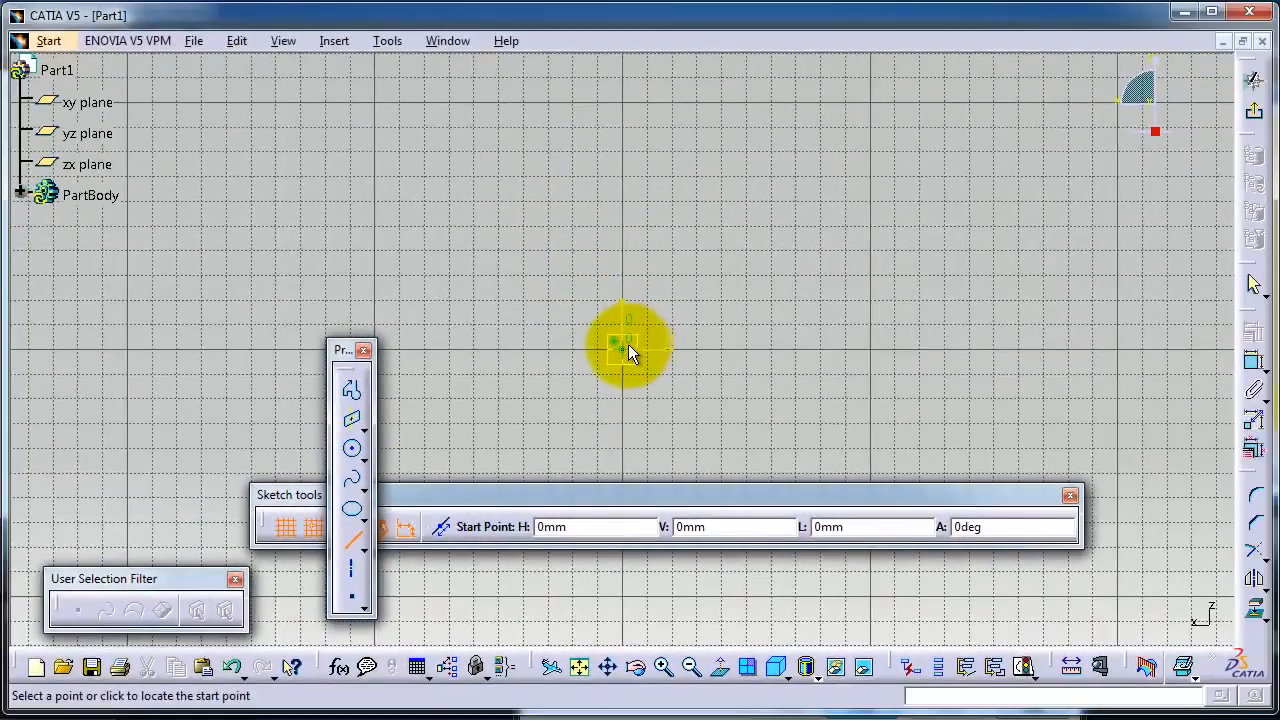
left_click(627, 345)
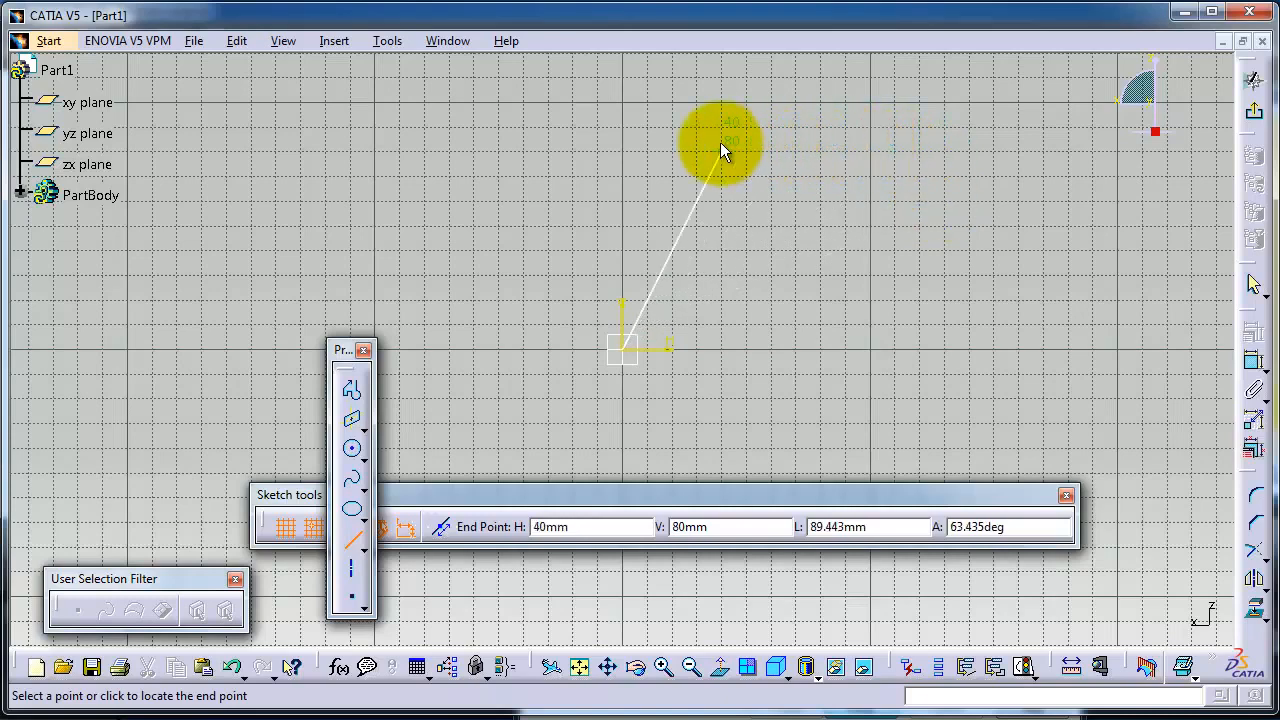
left_click(792, 130)
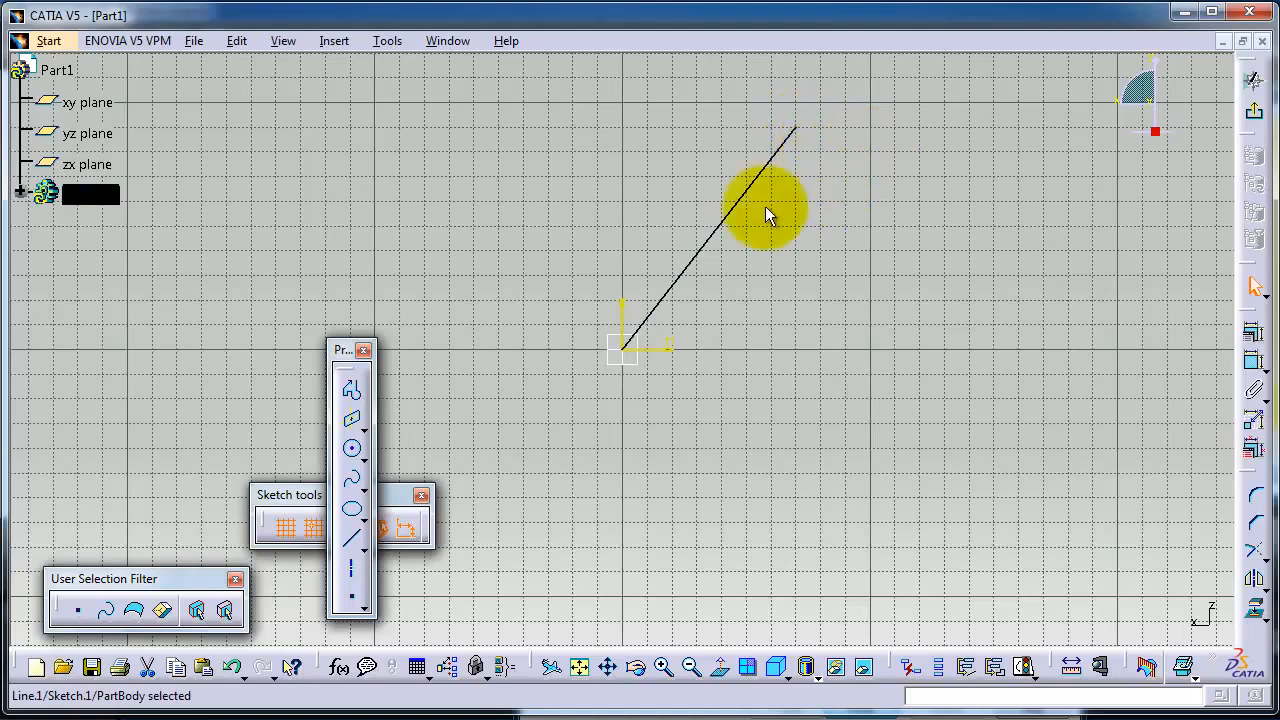
Draw a horizontal line from the inclined line's upper end to H 150 mm, V 90 mm, and a vertical line down to the H axis.
left_click(351, 545)
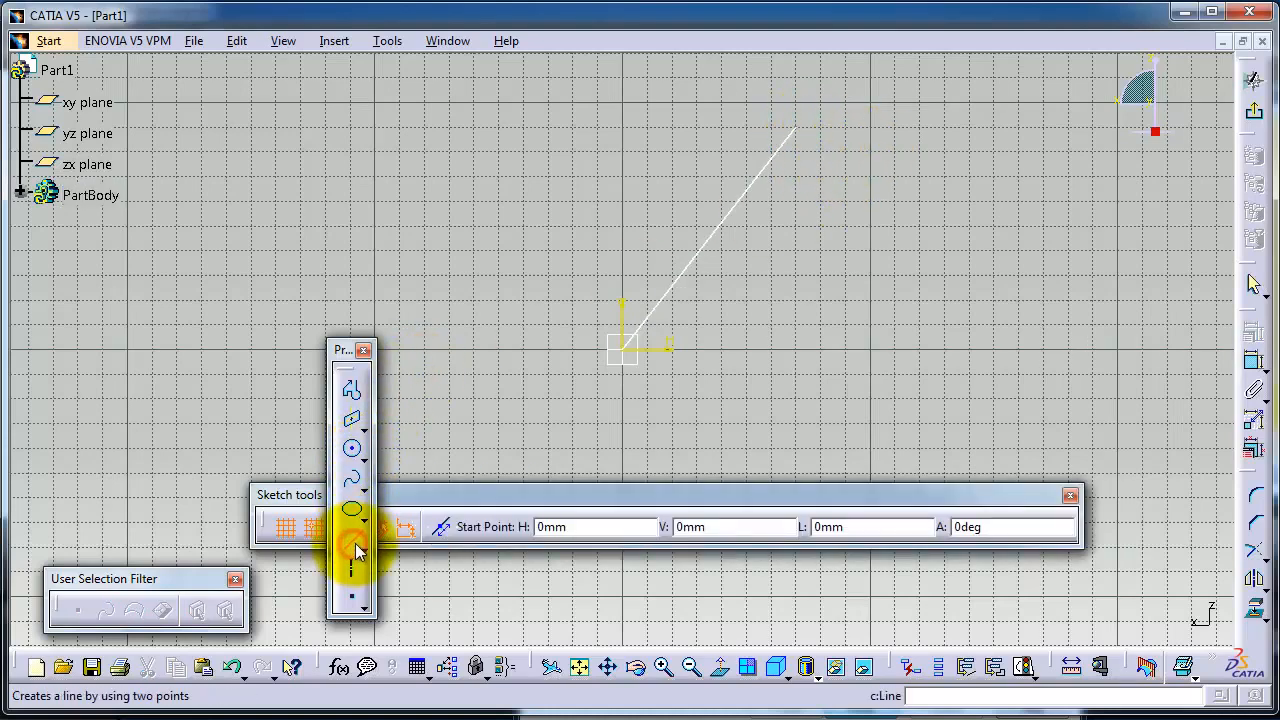
left_click(801, 128)
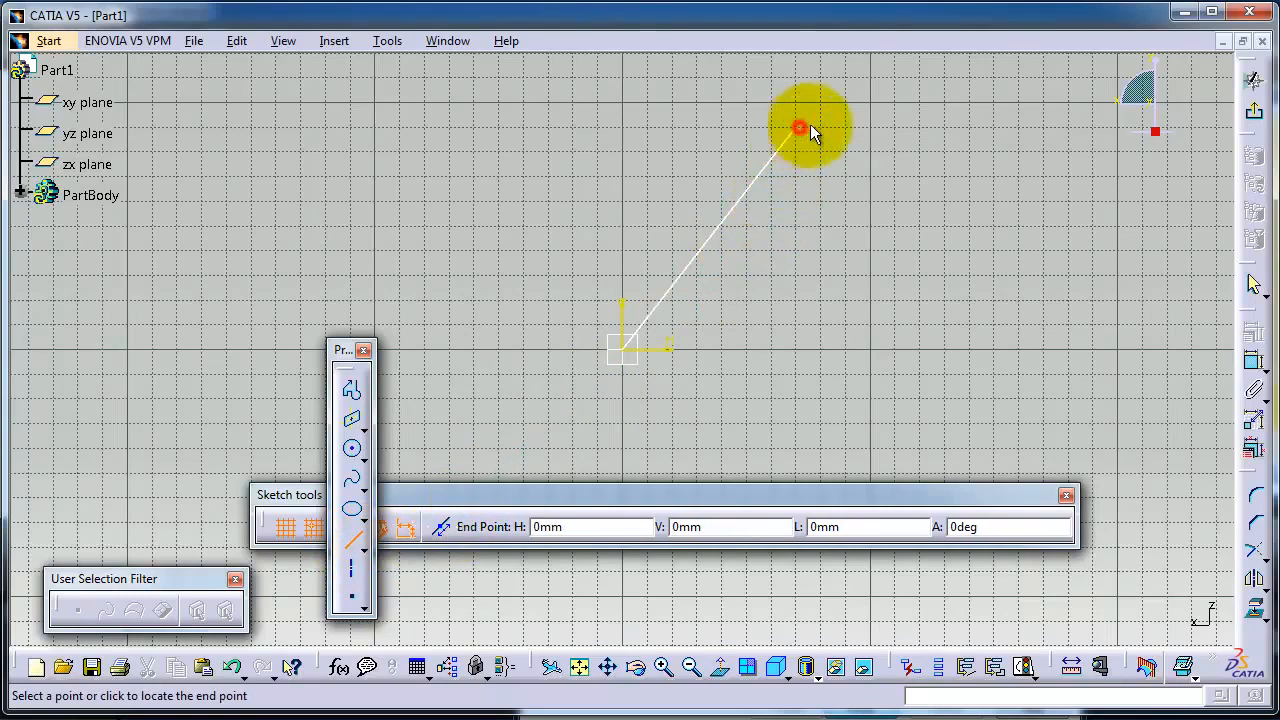
left_click(993, 128)
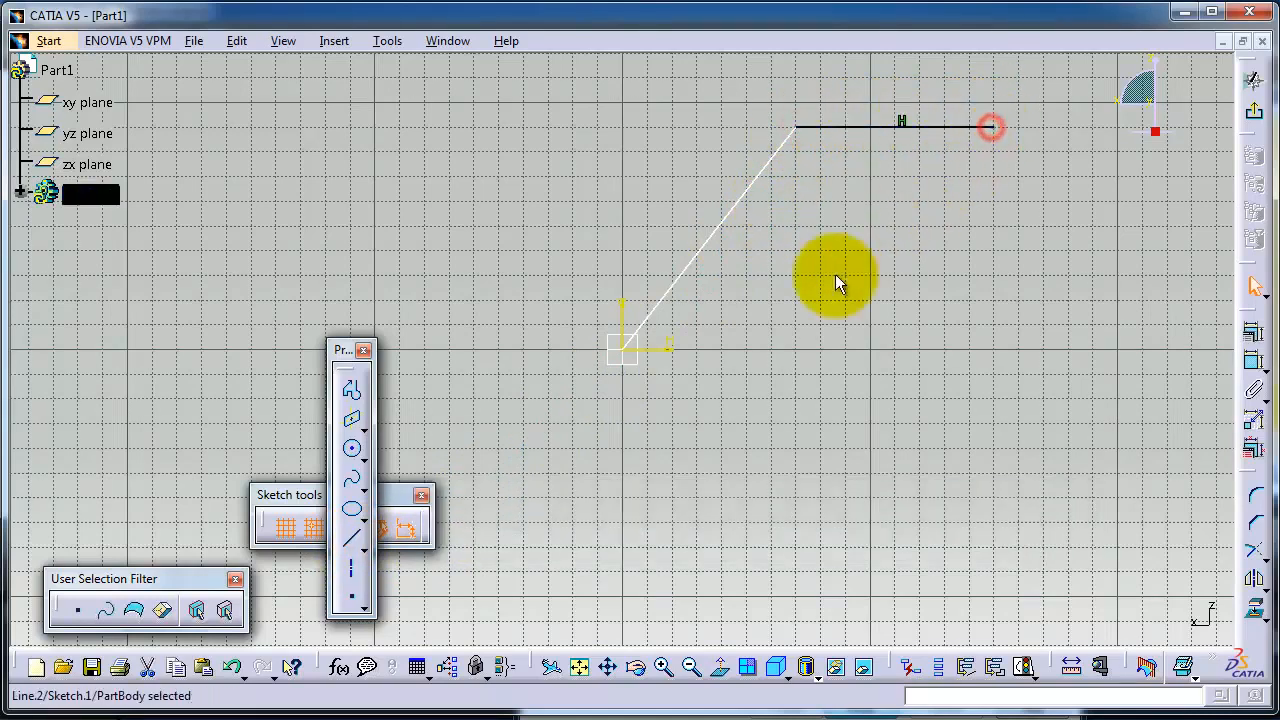
left_click(350, 545)
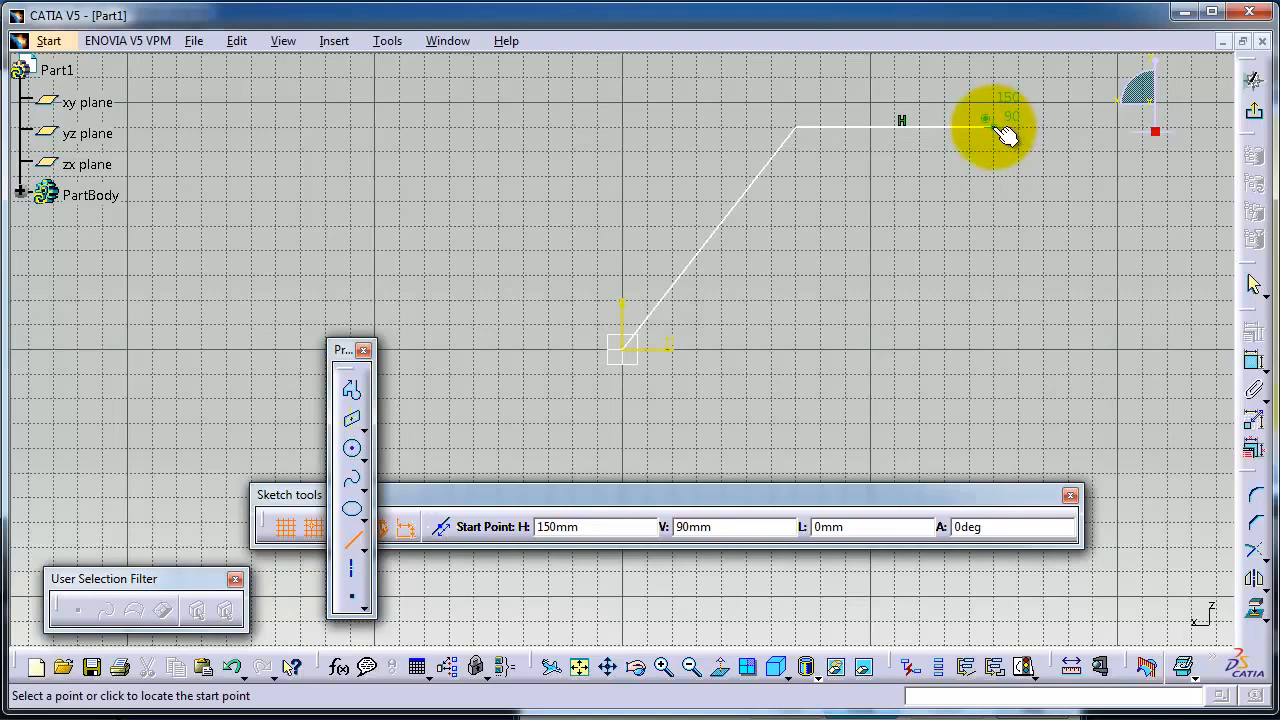
left_click(993, 128)
left_click(994, 342)
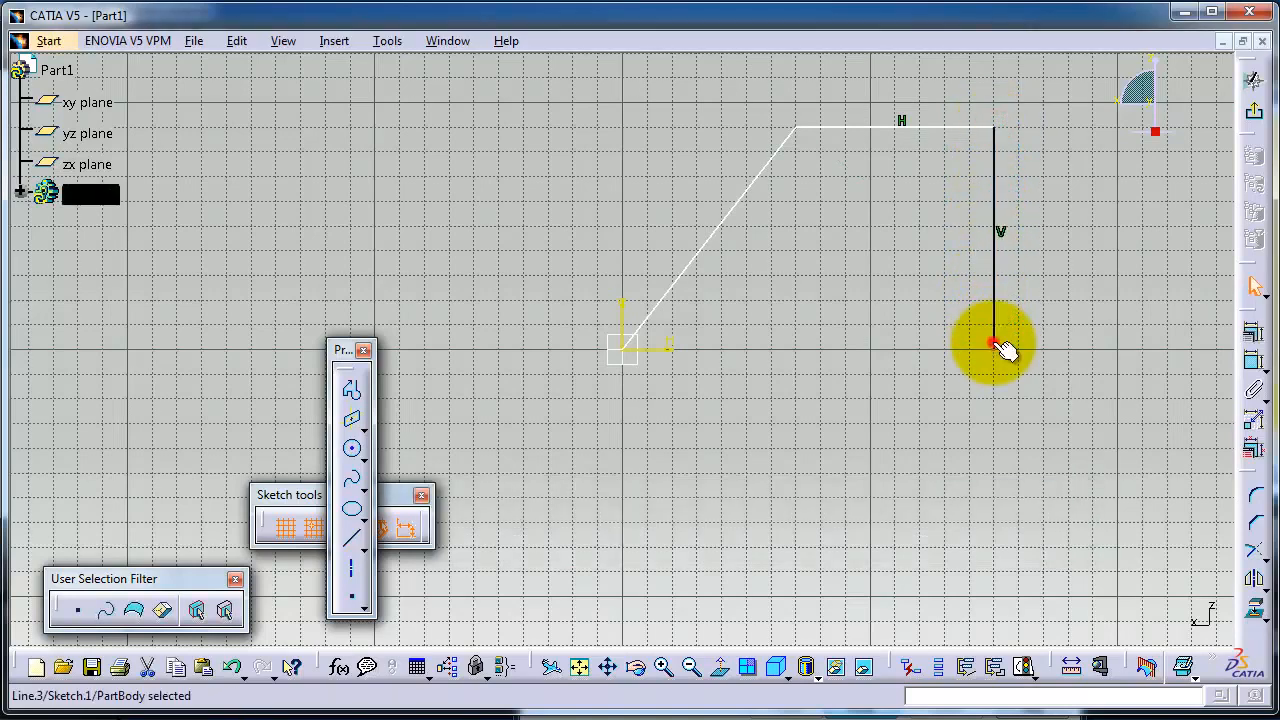
Close the four-sided shape with a 150 mm horizontal line from the vertical line's lower end back to the origin.
left_click(352, 539)
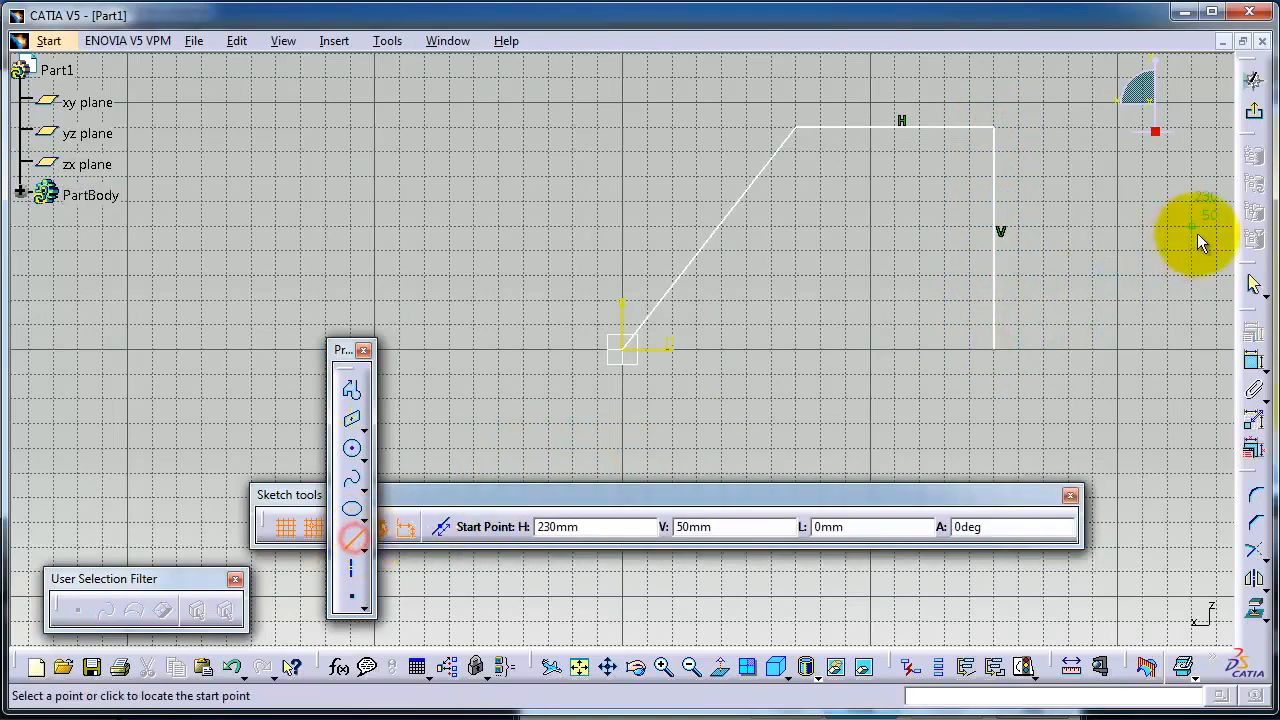
left_click(994, 348)
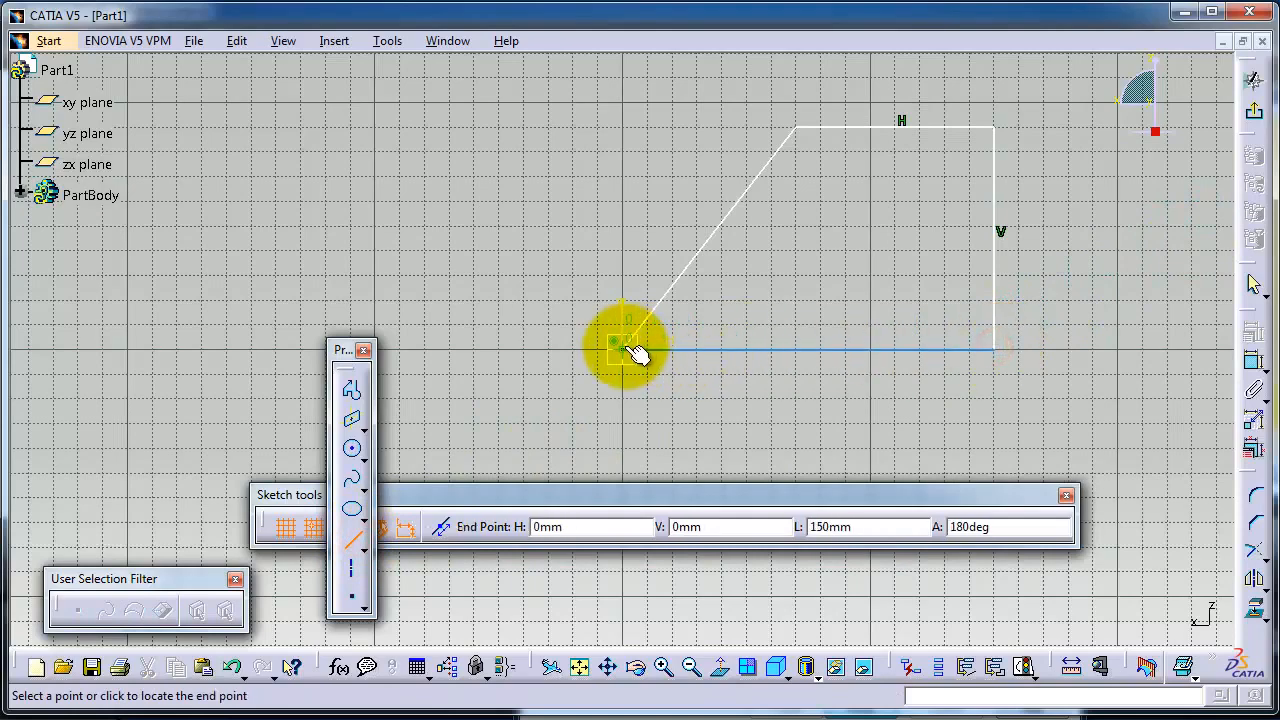
left_click(632, 352)
Draw a closed four-sided Profile starting at H 120 mm, V -40 mm, with one inclined side, a horizontal top, a vertical side and a horizontal base.
middle_click_drag(815, 257, 583, 213)
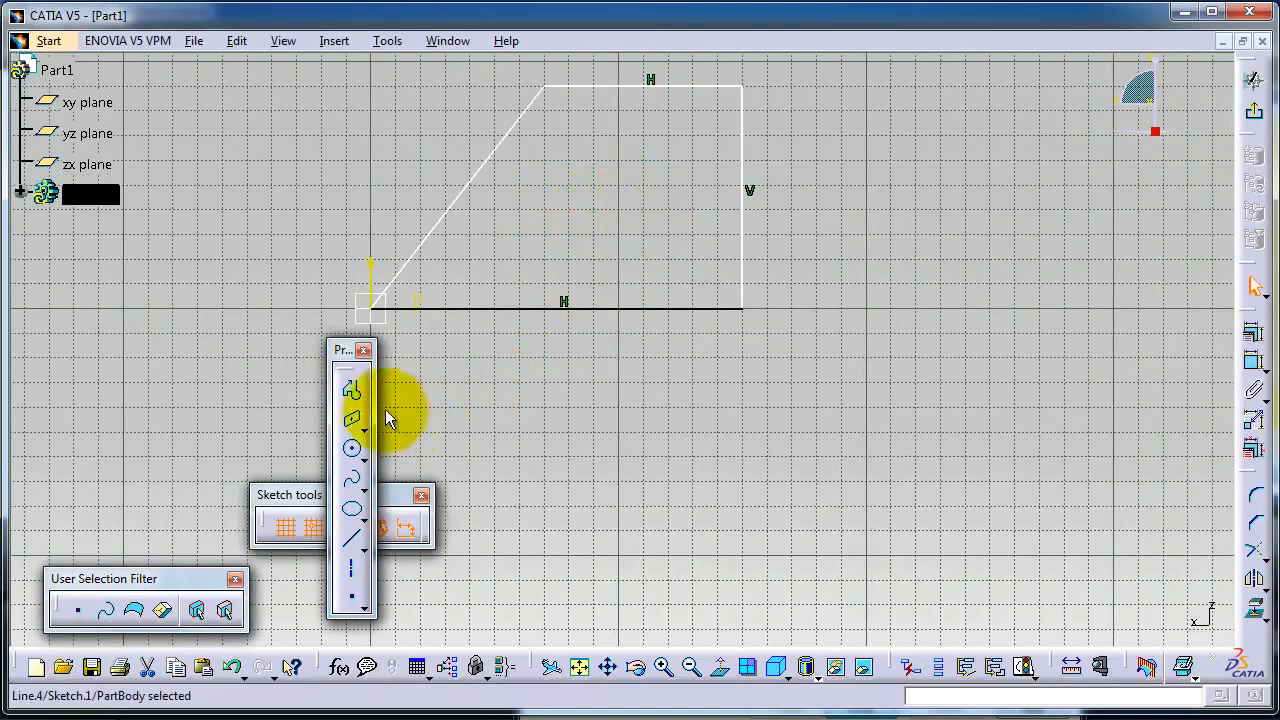
left_click(351, 394)
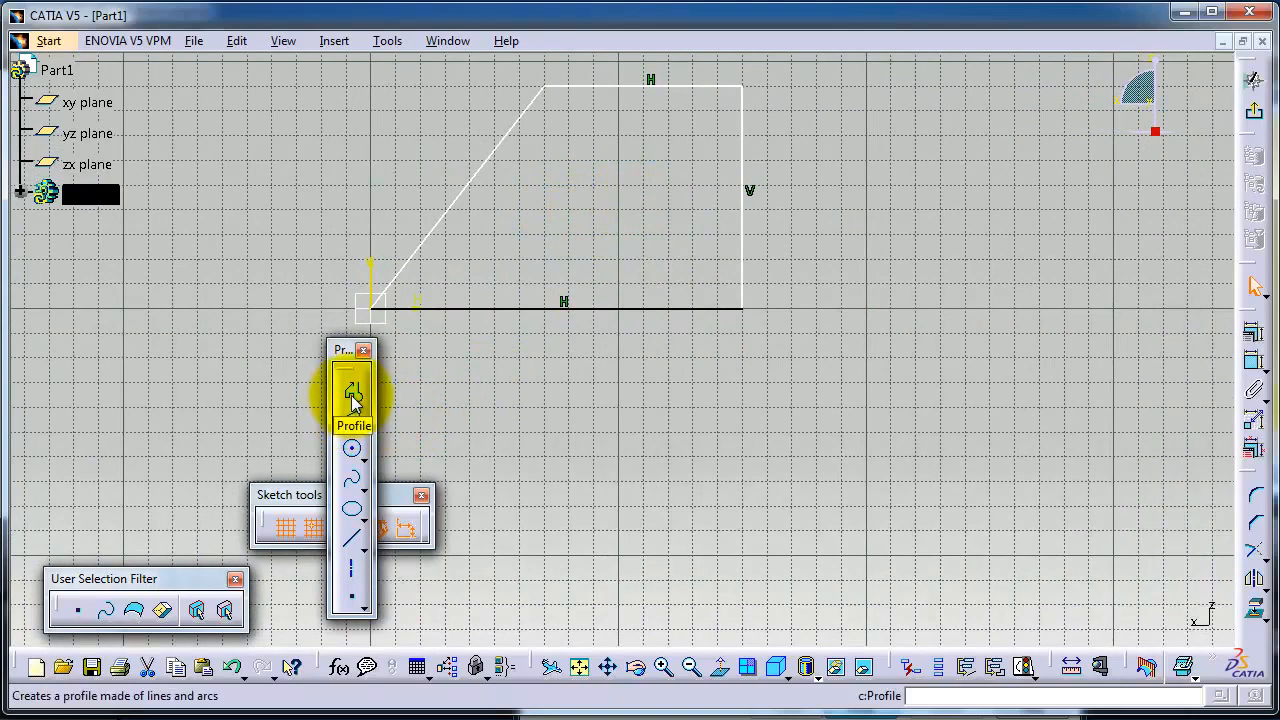
left_click(353, 395)
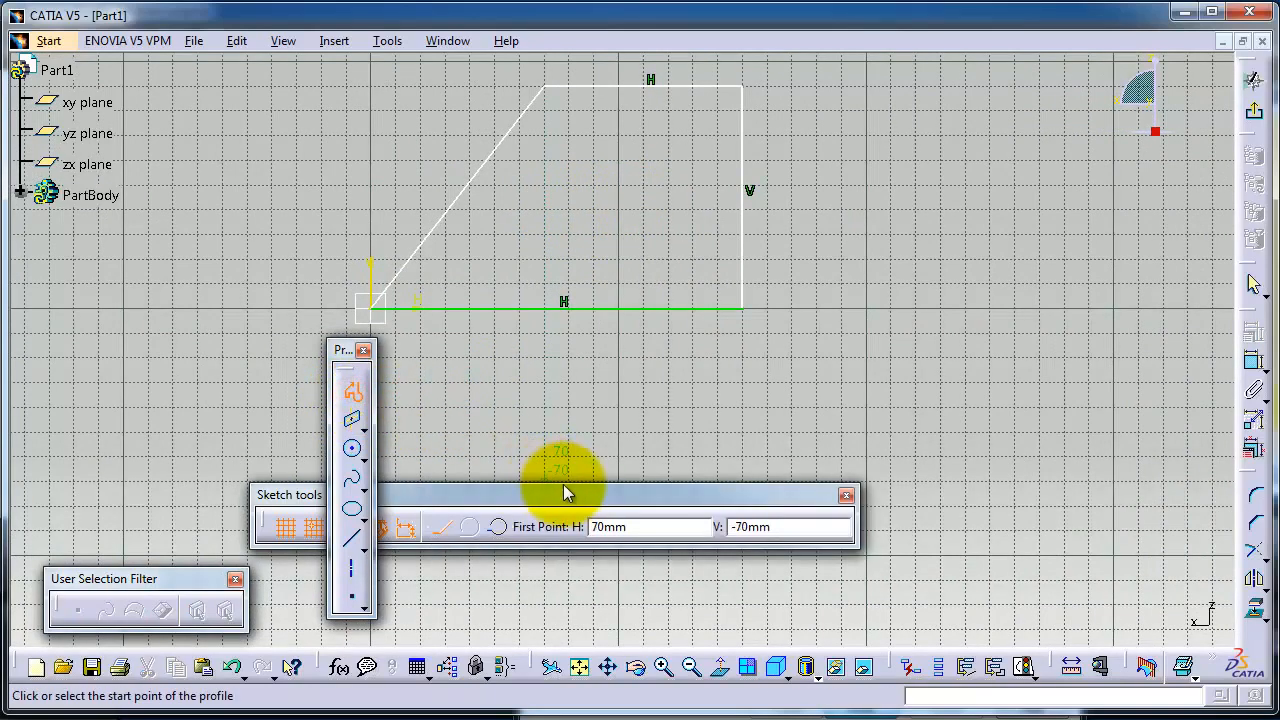
left_click_drag(575, 490, 655, 579)
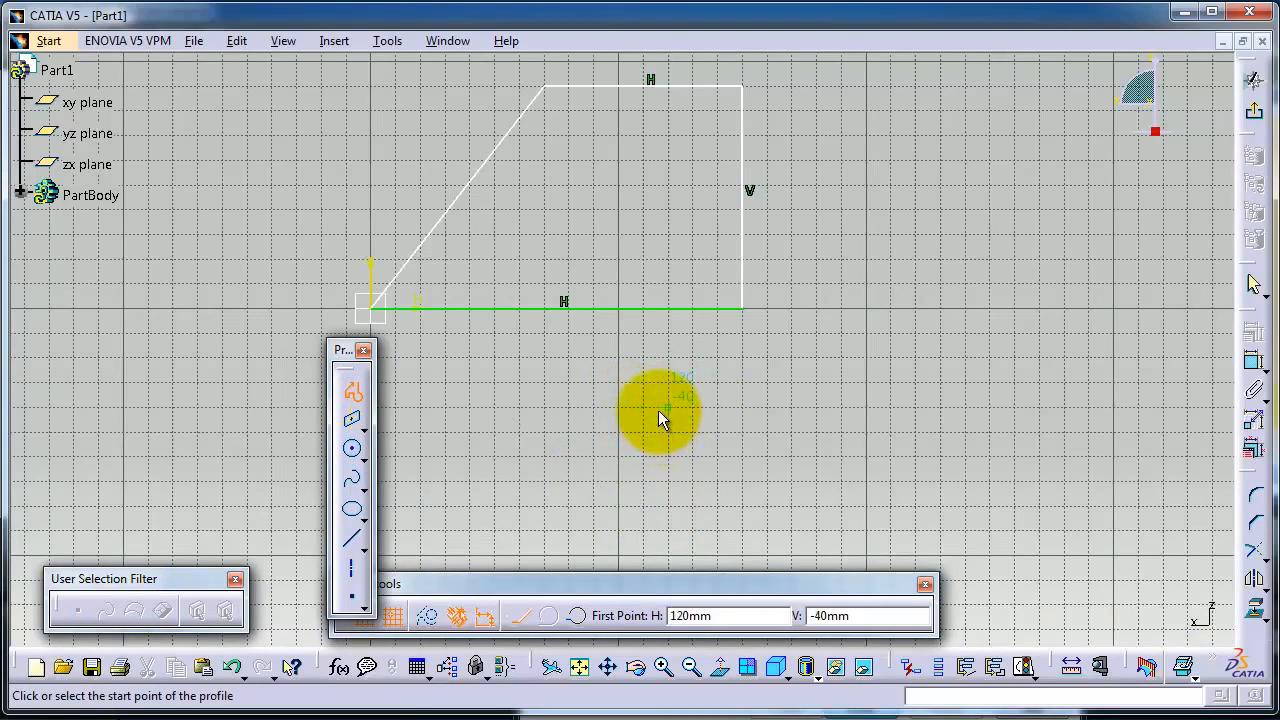
left_click(668, 405)
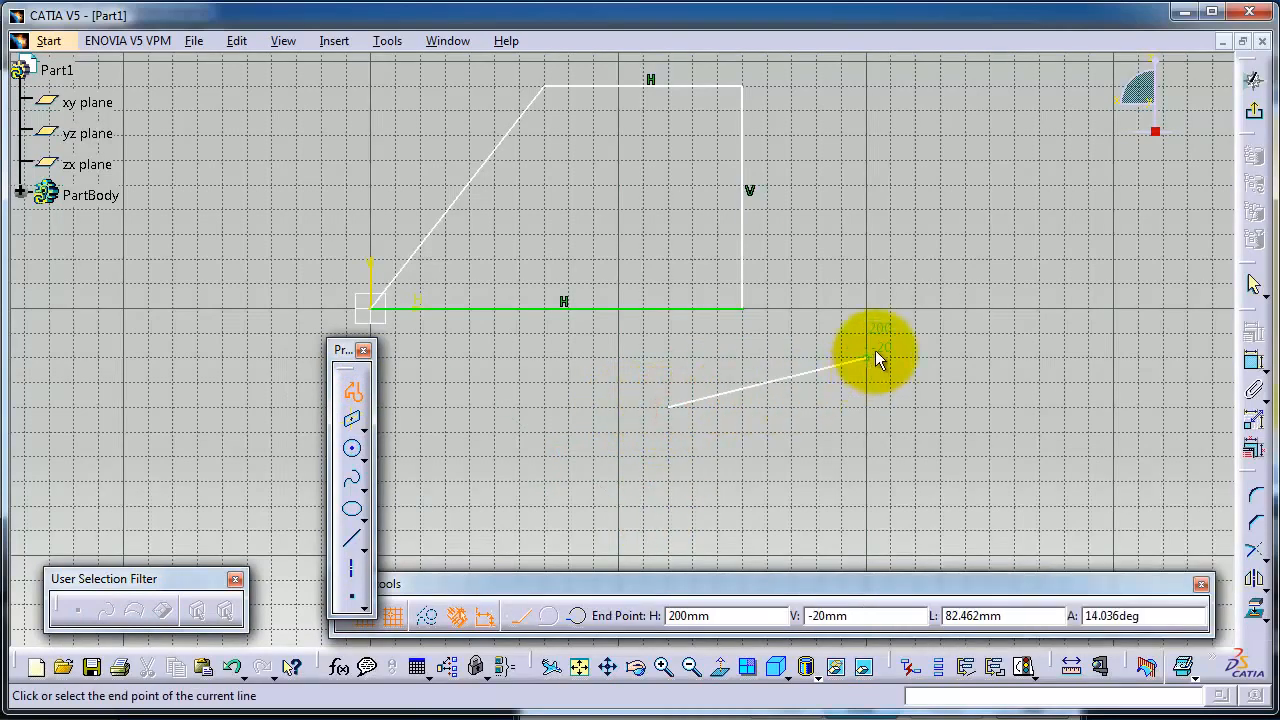
left_click(865, 290)
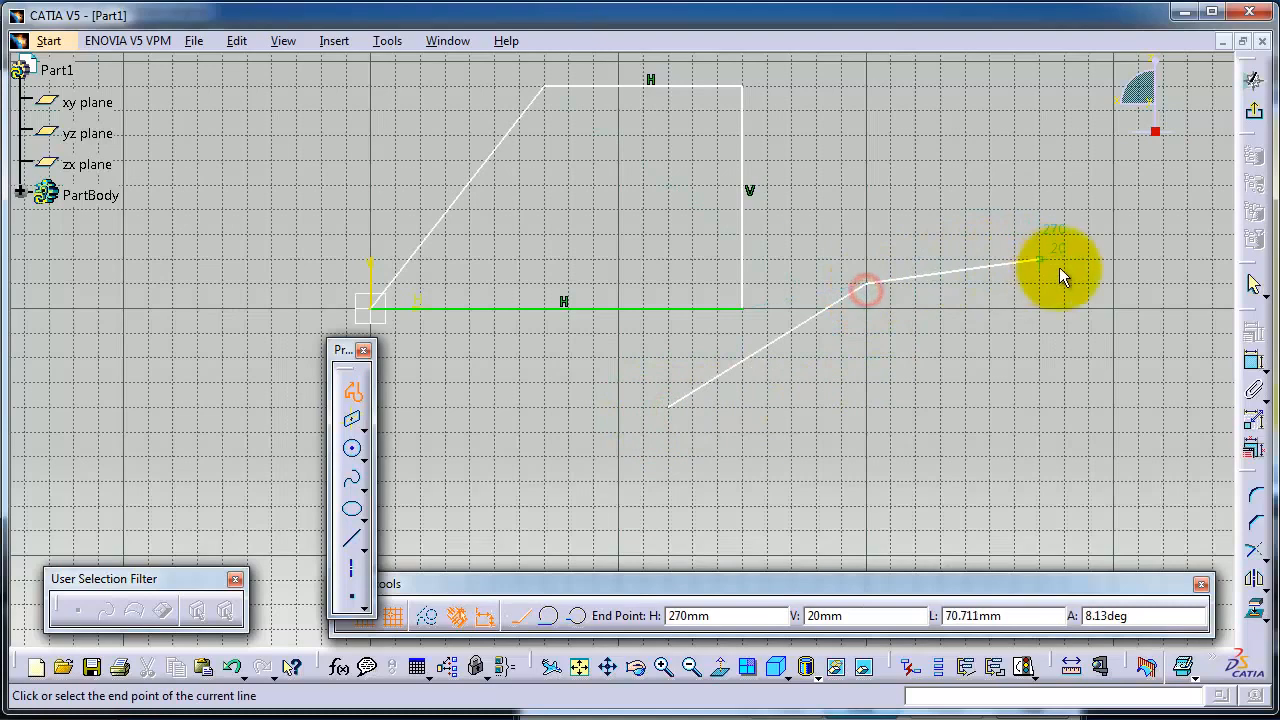
left_click(1137, 282)
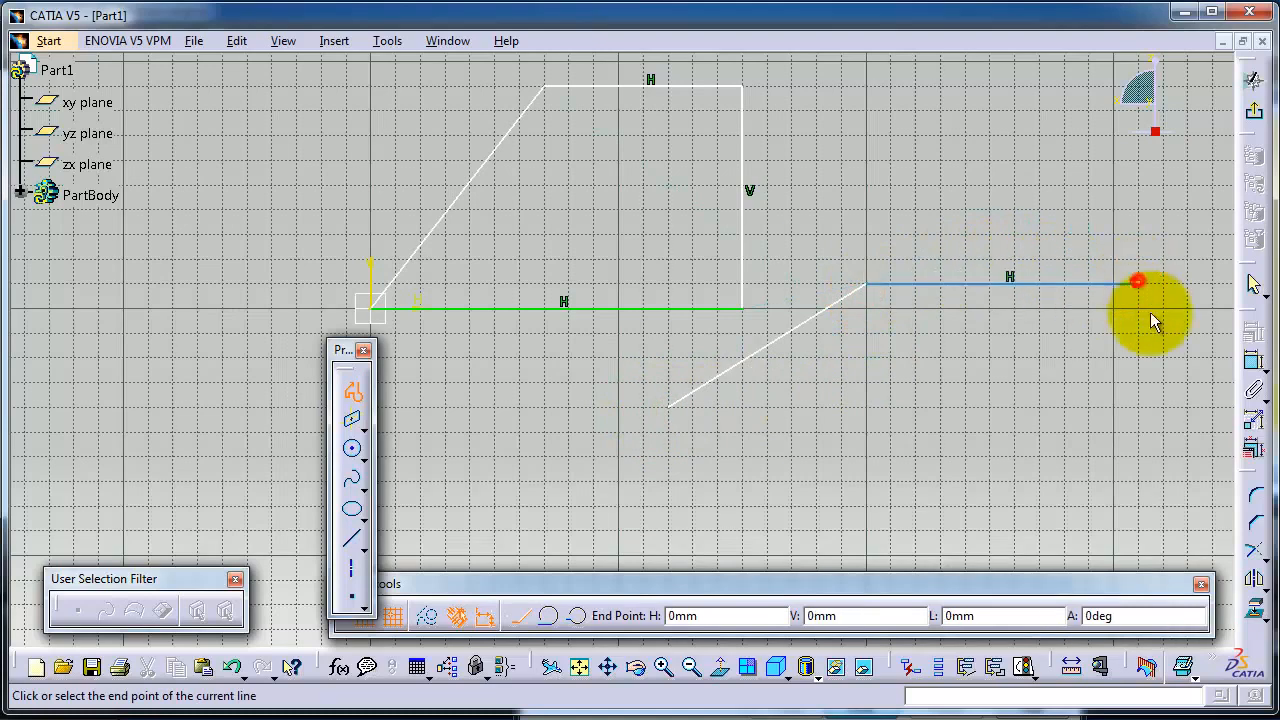
left_click(1139, 406)
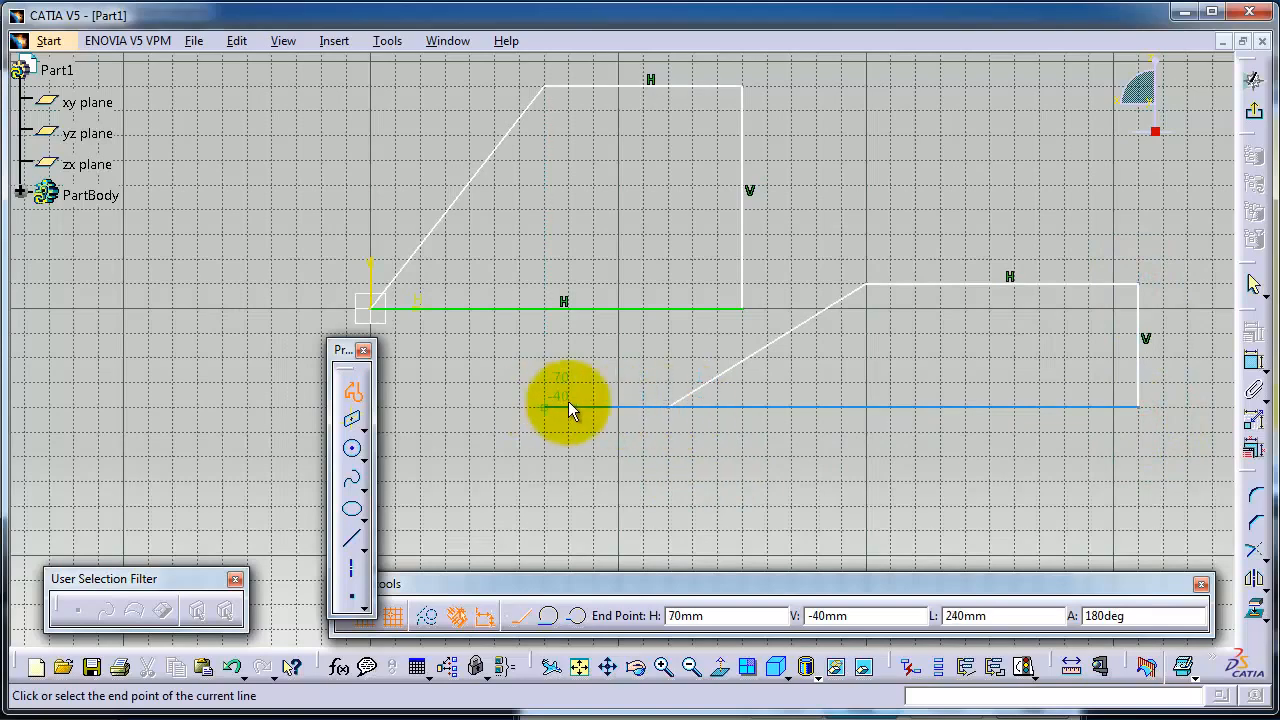
left_click(670, 406)
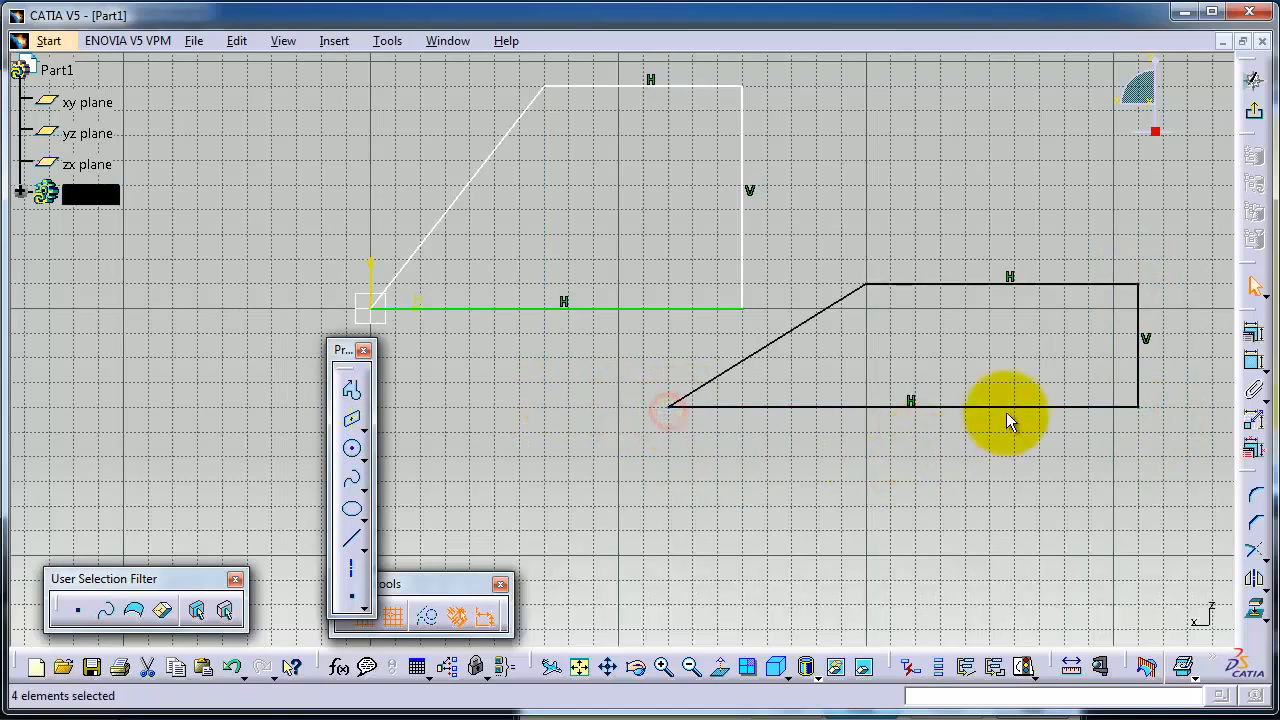
Start a Profile with a horizontal line from about H 70 mm, V -90 mm to H 200 mm and an inclined line down to about H 260 mm, V -120 mm.
mouse_move(983, 369)
middle_mouse_down()
mouse_move(951, 363)
mouse_move(960, 223)
mouse_move(911, 199)
middle_mouse_up()
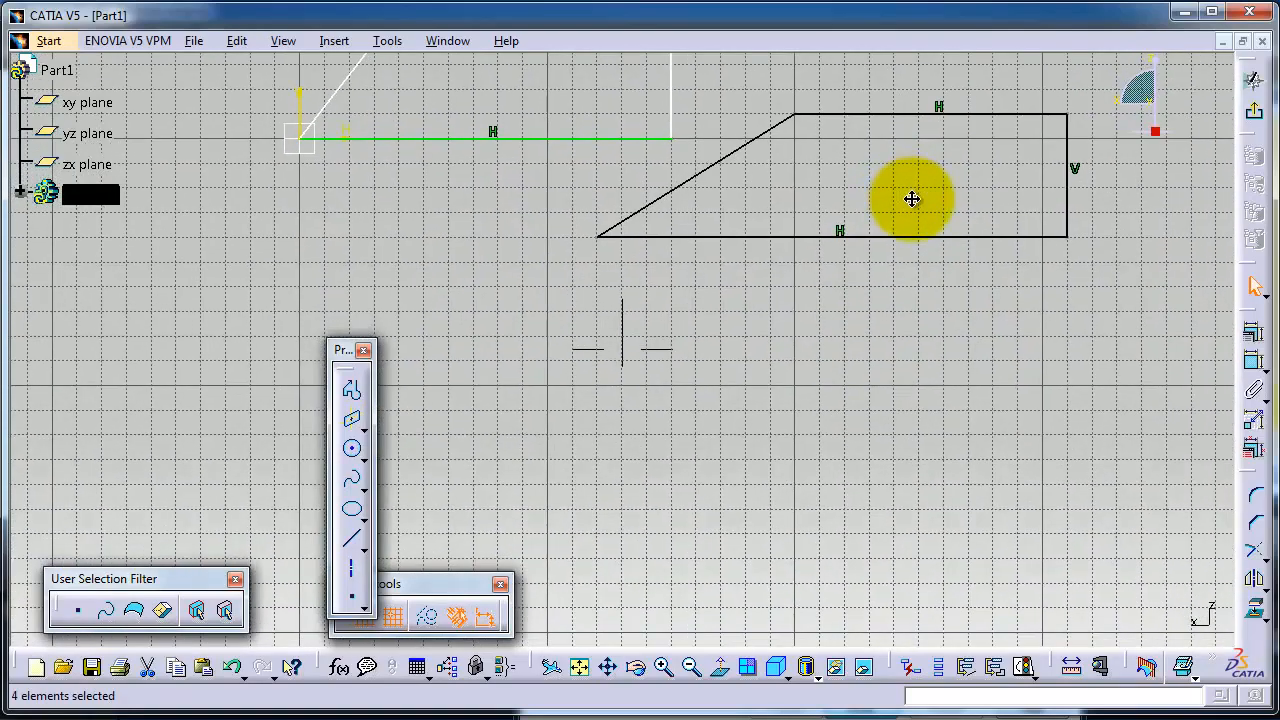
left_click(354, 390)
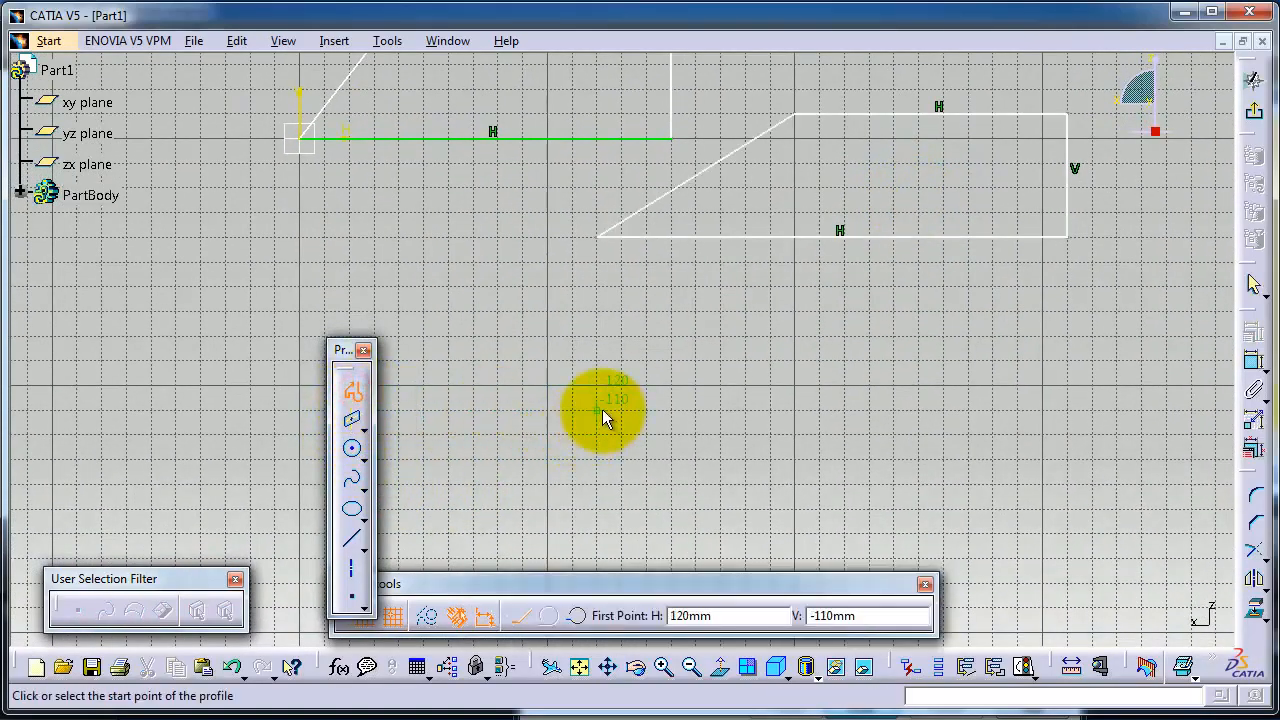
left_click(472, 360)
left_click(795, 360)
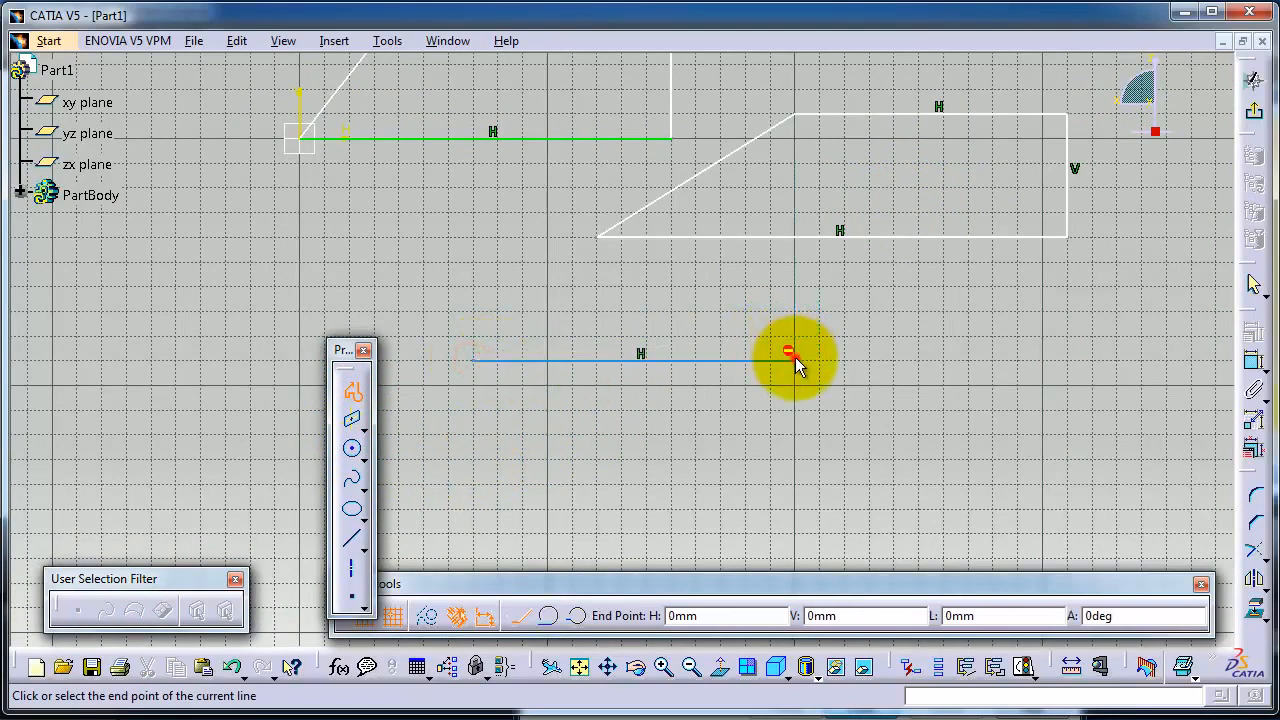
left_click(943, 437)
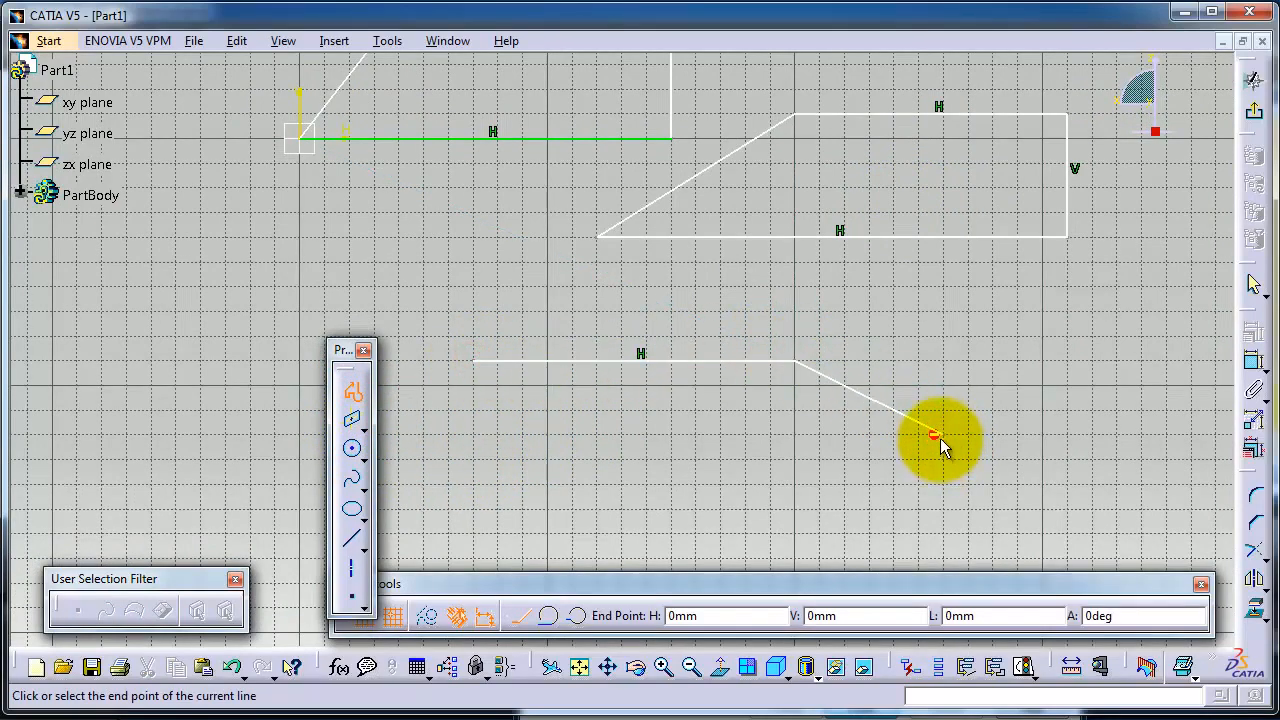
Continue the profile from the inclined line's lower end with a tangent arc ending at about H 230 mm, V -160 mm.
mouse_move(943, 436)
left_mouse_down()
mouse_move(961, 466)
mouse_move(888, 512)
mouse_move(771, 528)
left_mouse_up()
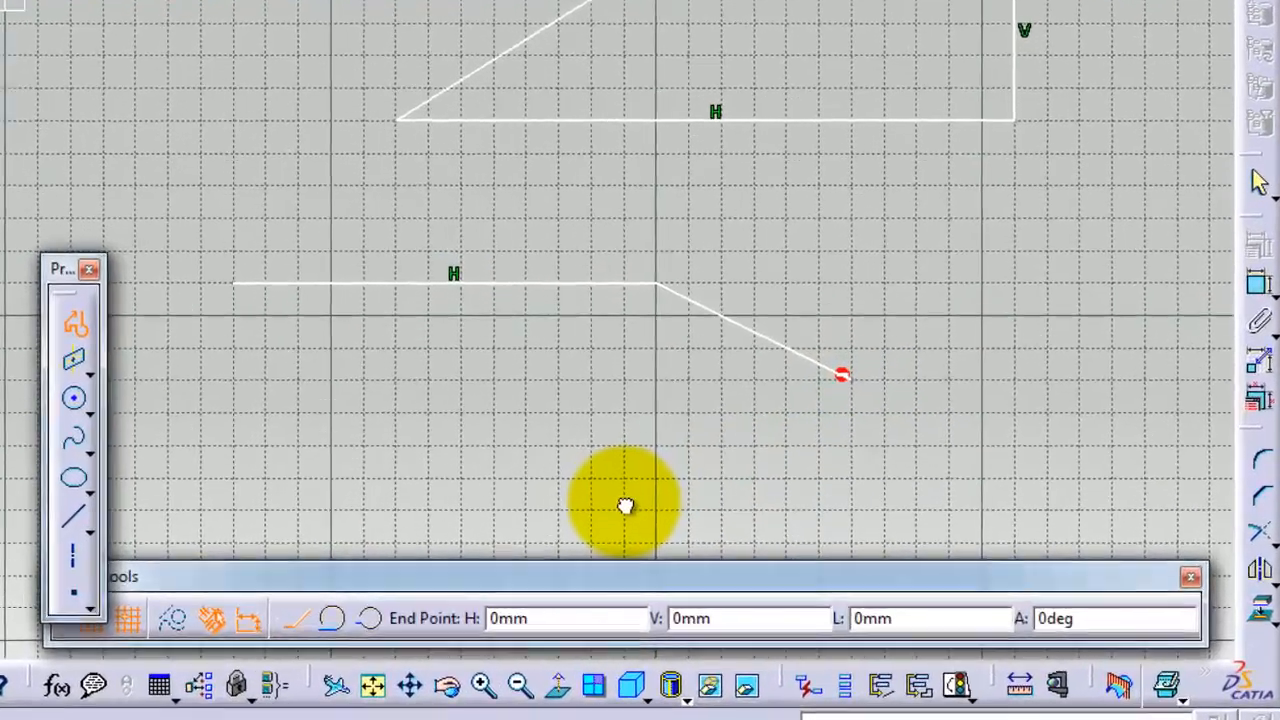
left_click_drag(625, 505, 626, 504)
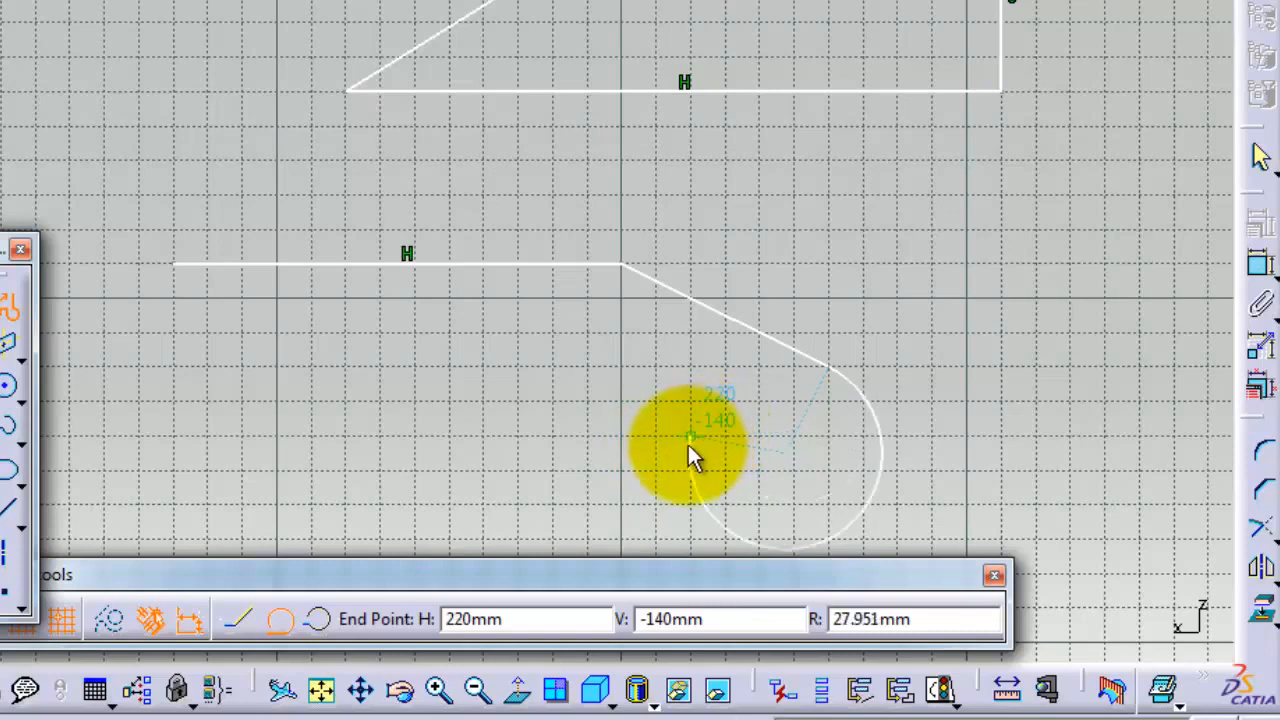
left_click(719, 503)
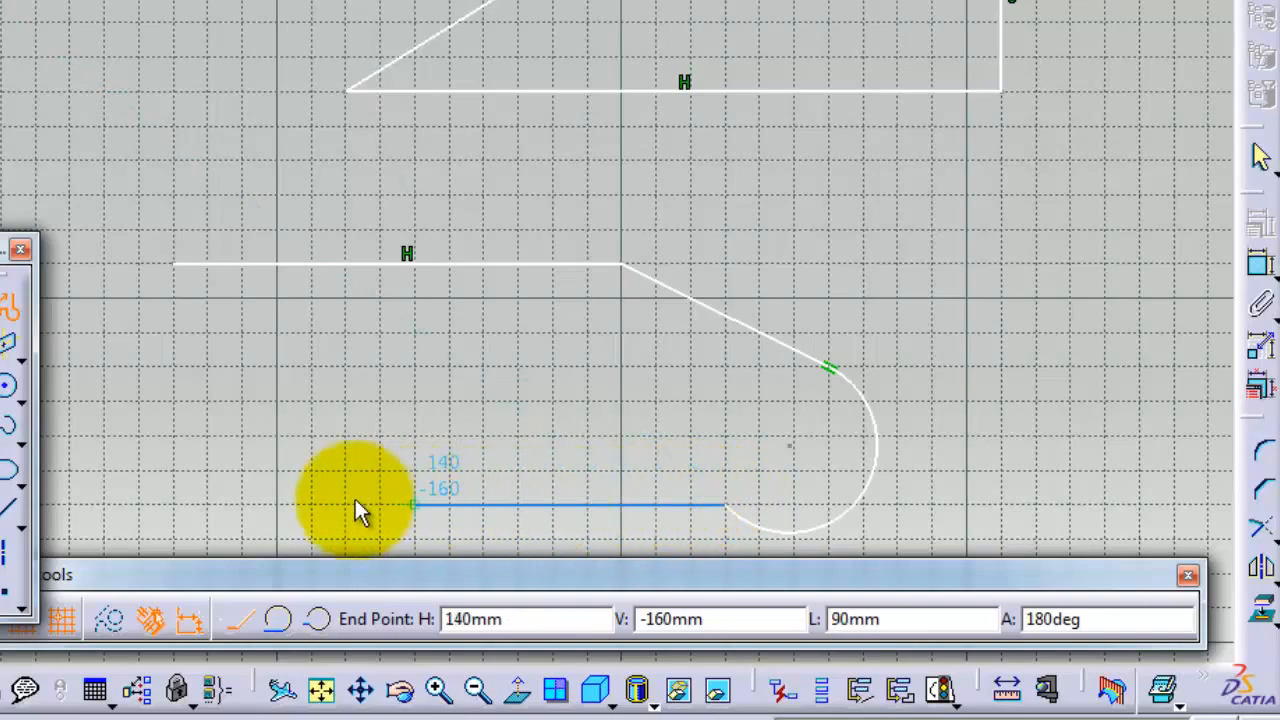
Draw a horizontal line about 160 mm long from the arc's end, and close the profile with a tangent arc to its start point.
left_click(178, 507)
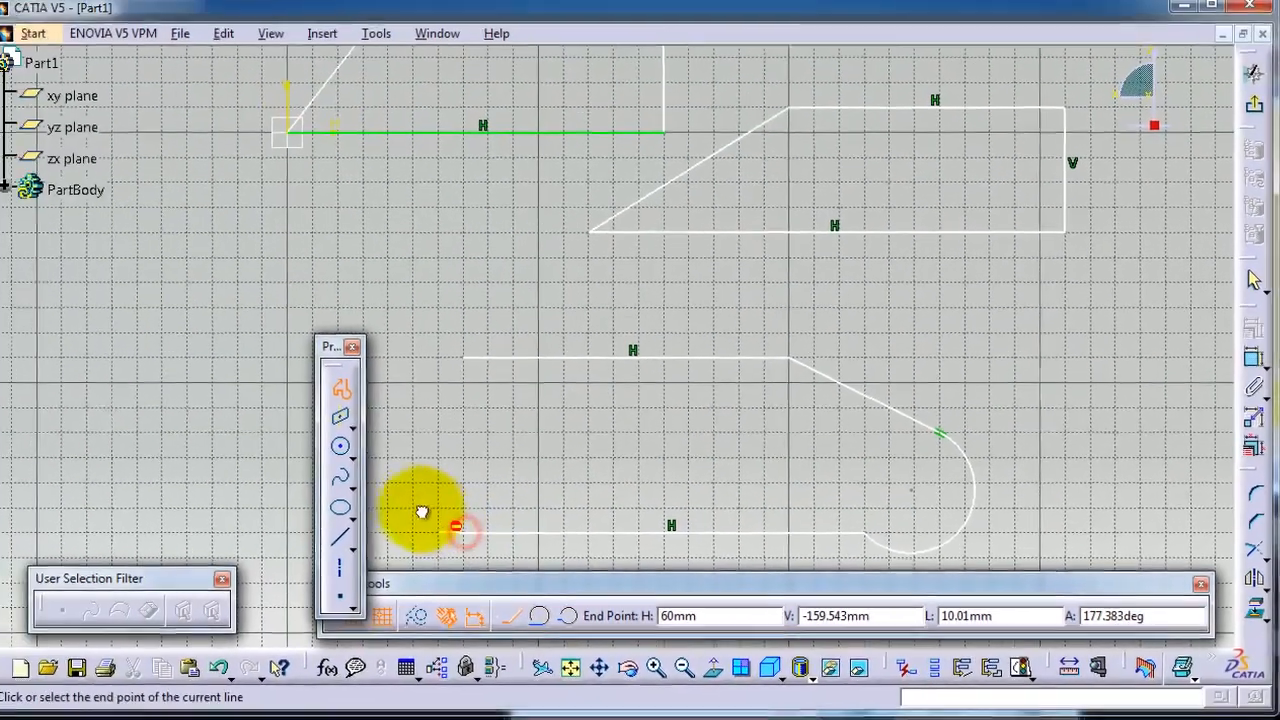
left_click_drag(422, 512, 425, 362)
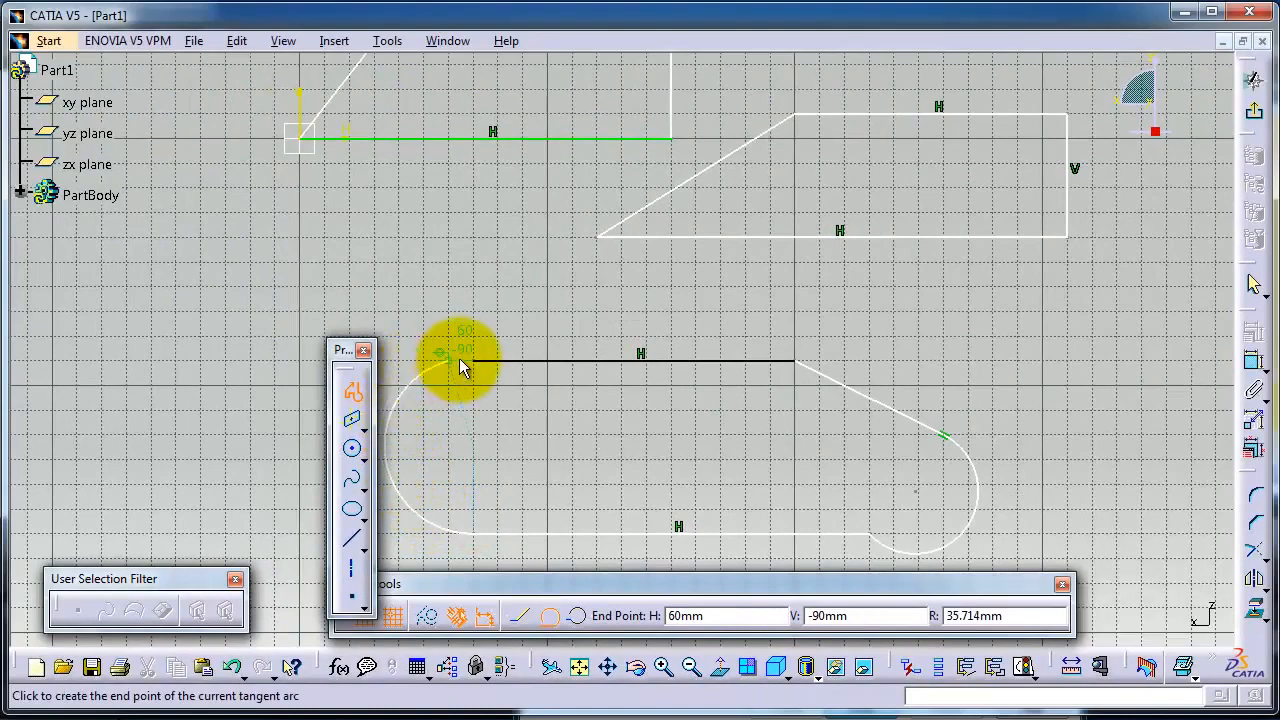
left_click(484, 368)
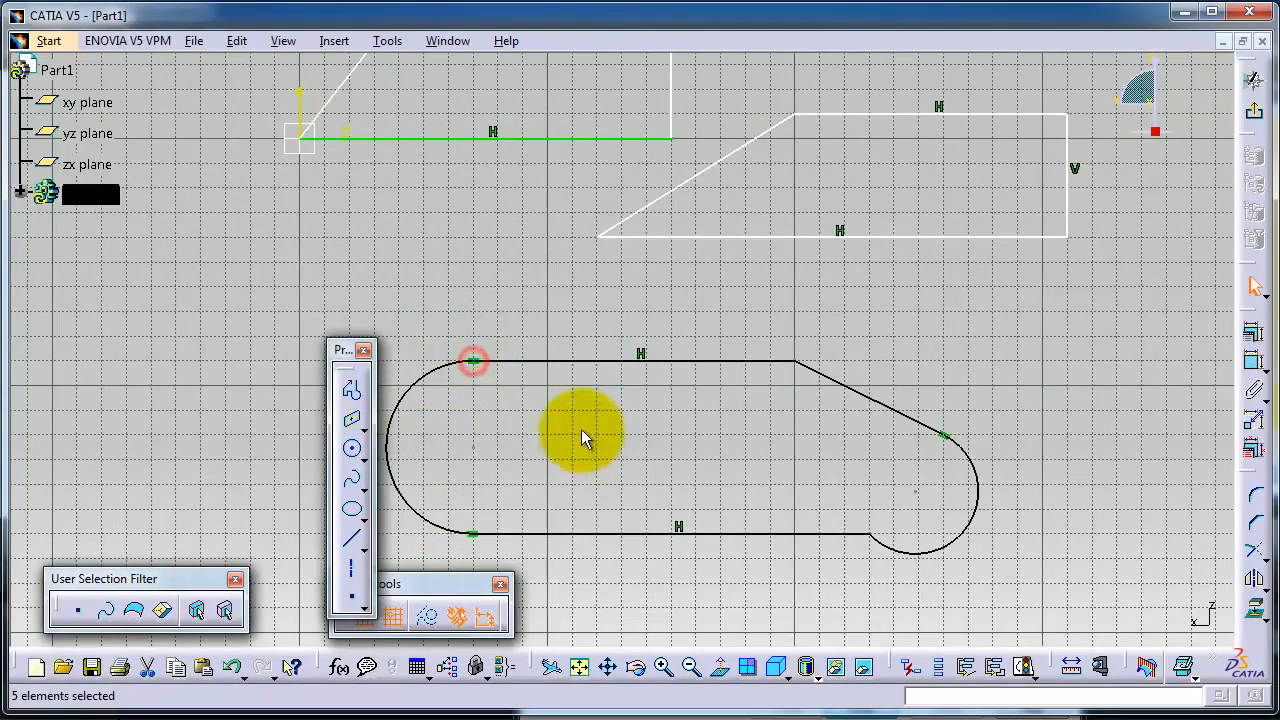
mouse_move(830, 506)
middle_mouse_down()
mouse_move(897, 467)
mouse_move(943, 409)
middle_mouse_up()
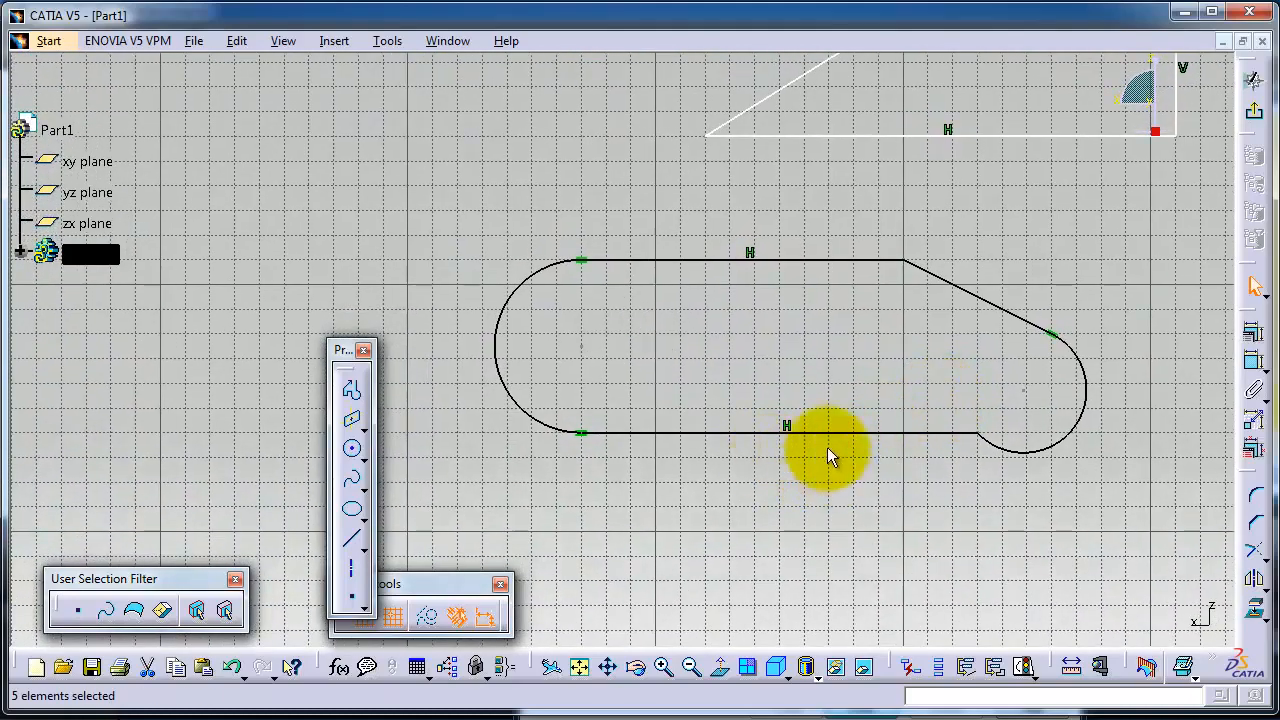
middle_click_drag(814, 363, 736, 322)
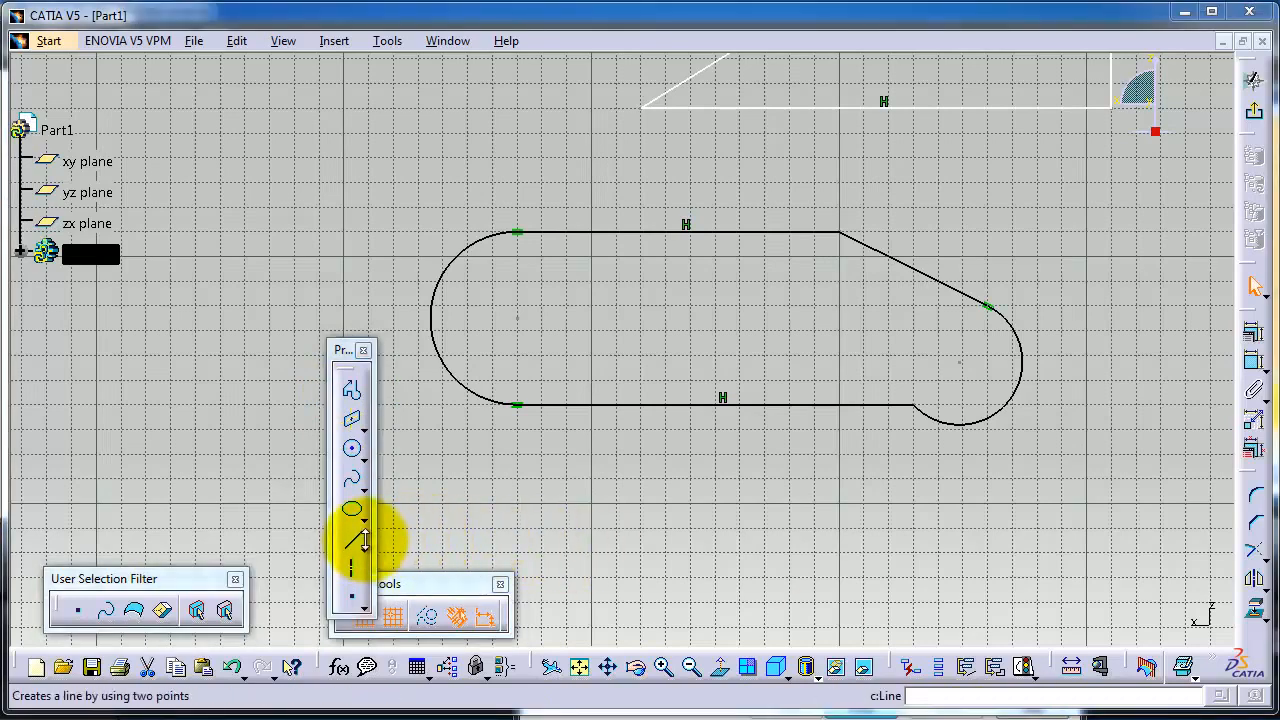
left_click(364, 549)
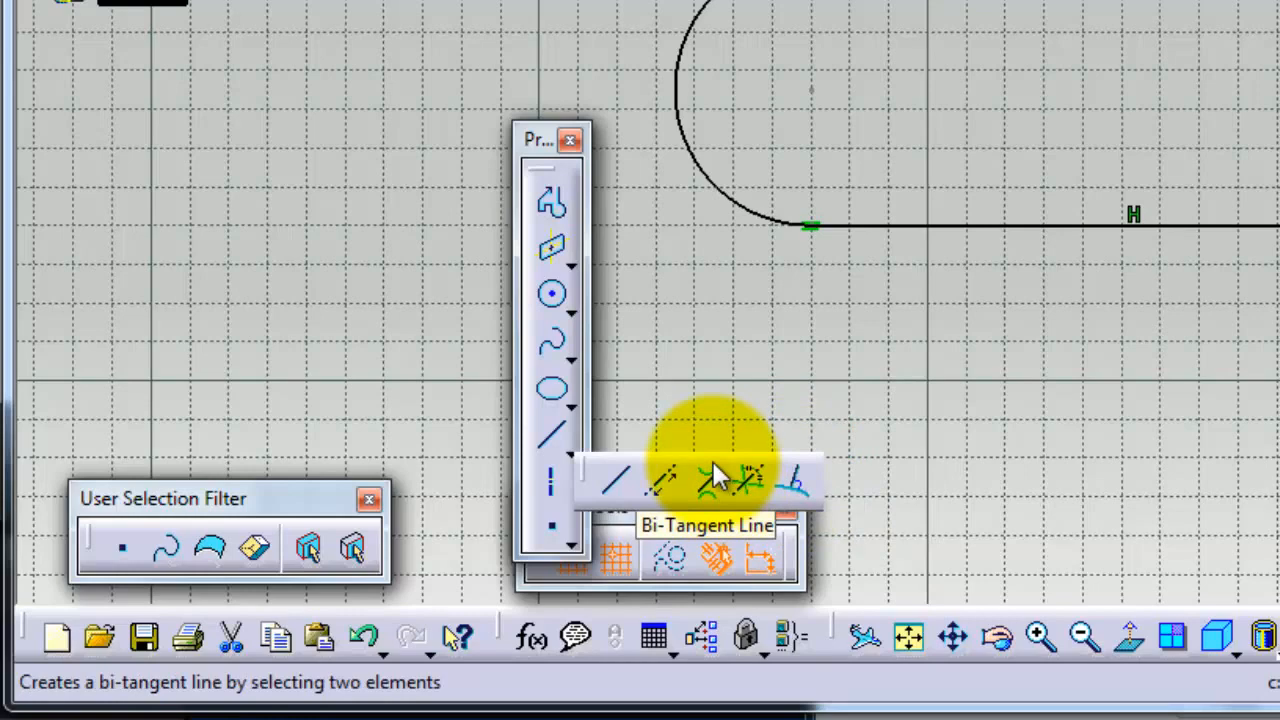
left_click(551, 200)
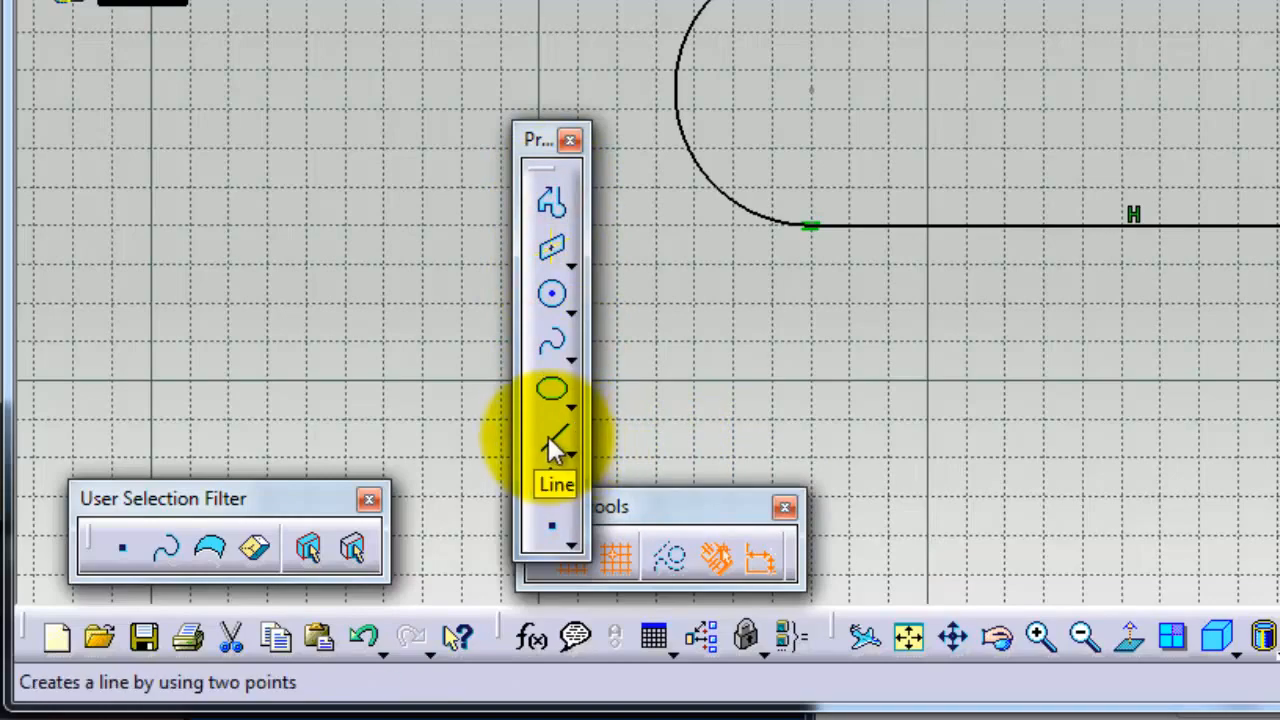
middle_click_drag(1279, 493, 1279, 295)
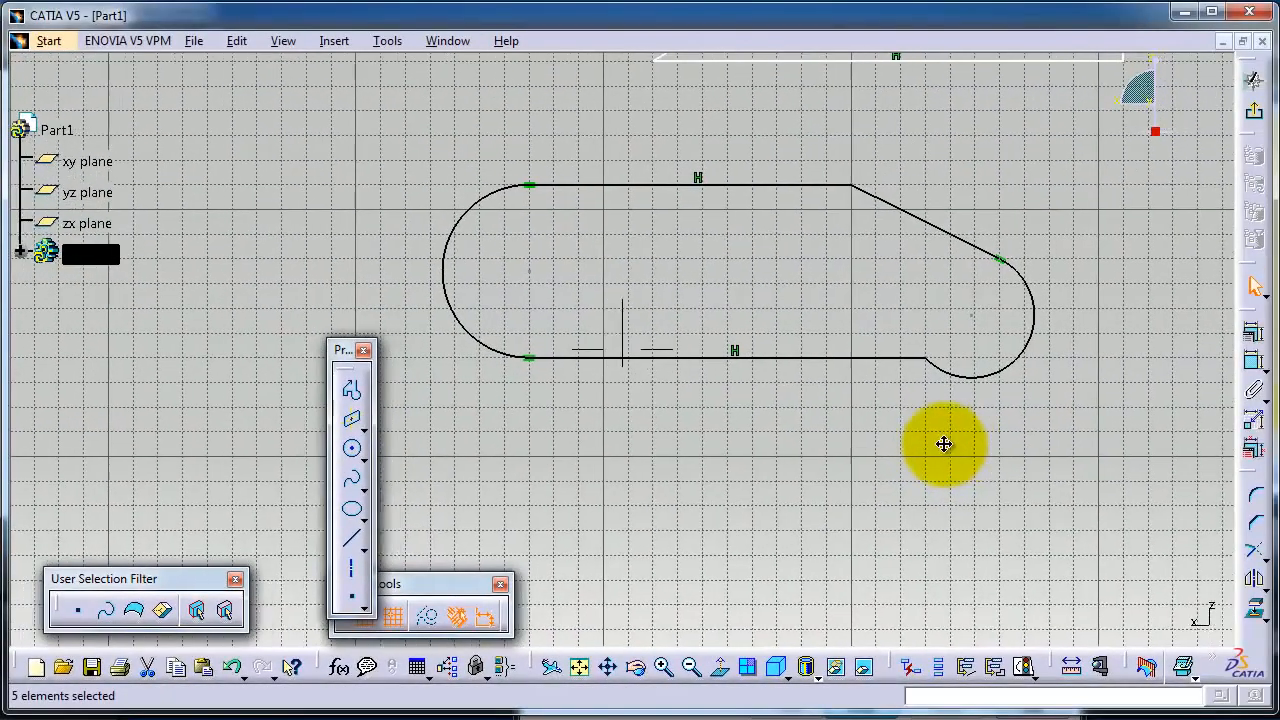
middle_click_drag(944, 444, 938, 406)
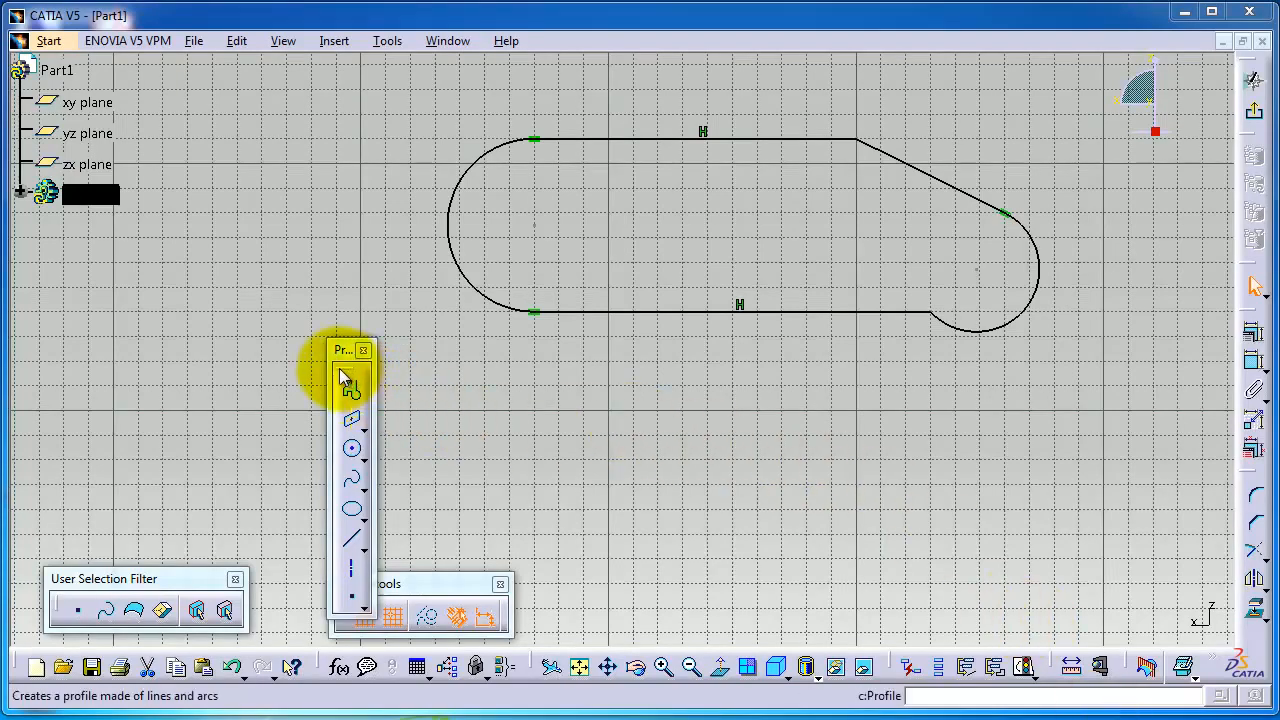
left_click_drag(340, 362, 326, 324)
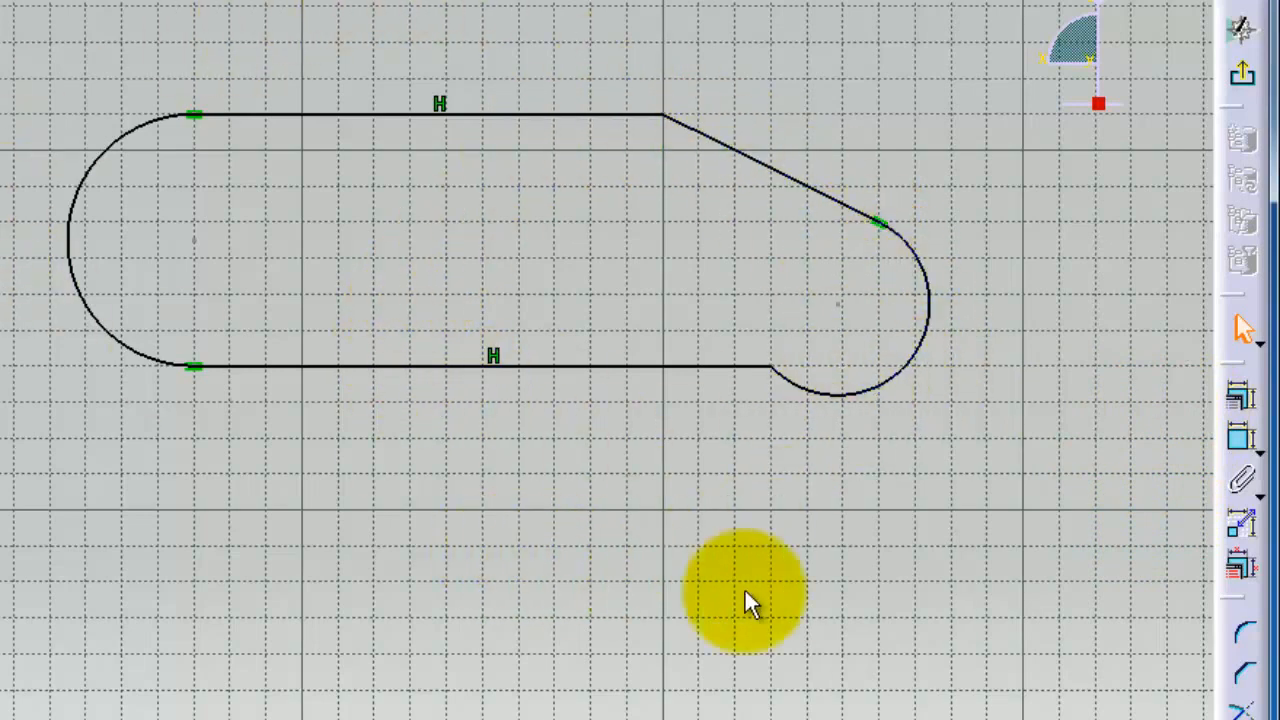
Dimension the lower horizontal line of the arc-ended profile and set its length to 180 mm.
left_click(1243, 412)
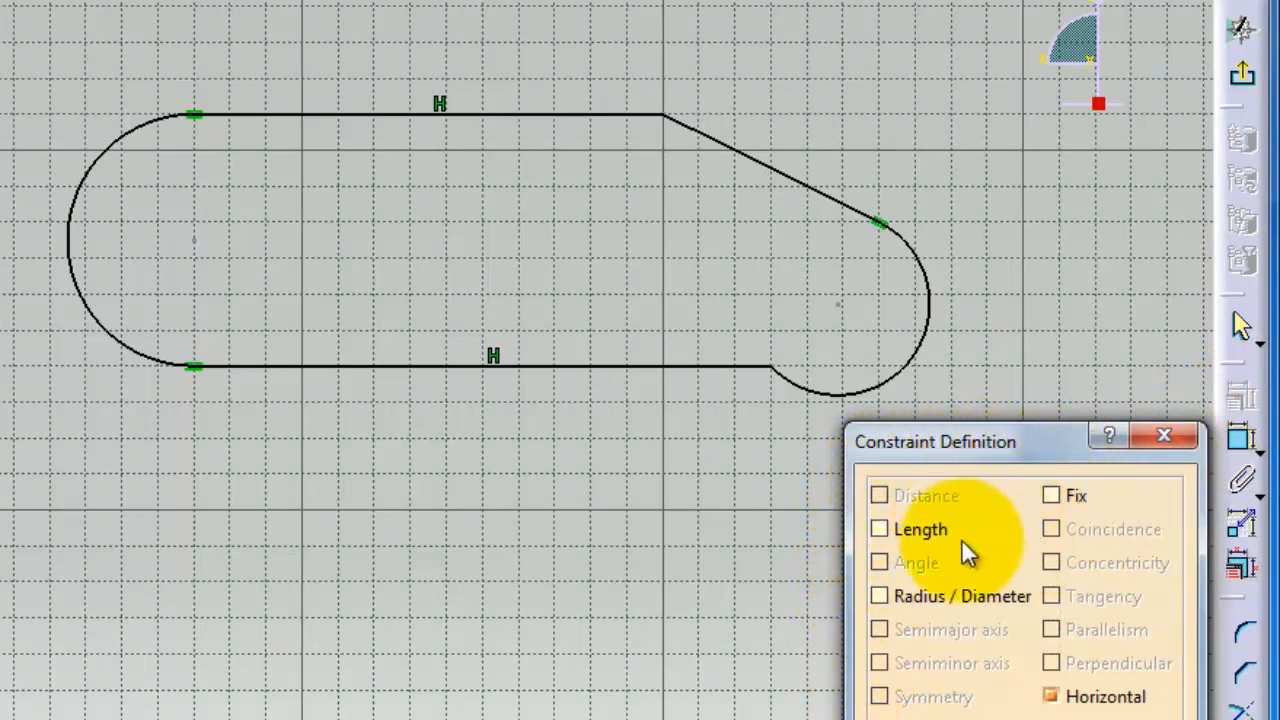
left_click(1164, 435)
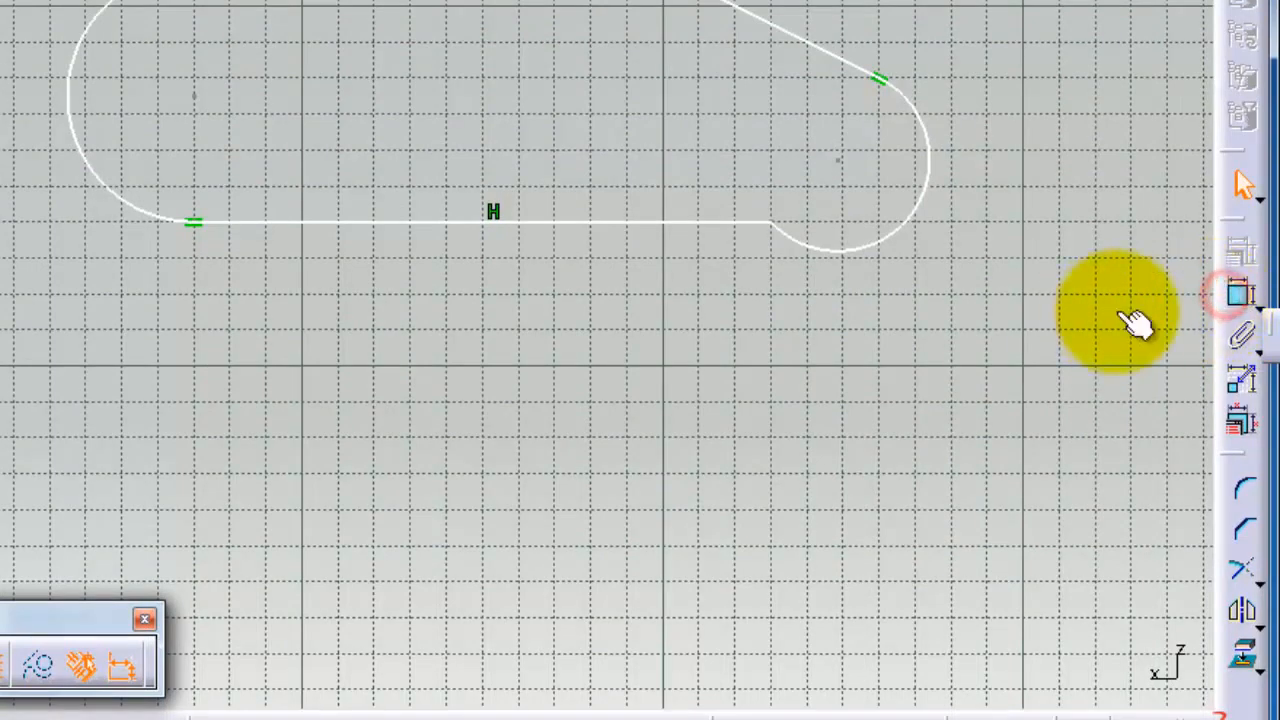
left_click_drag(1241, 297, 1133, 317)
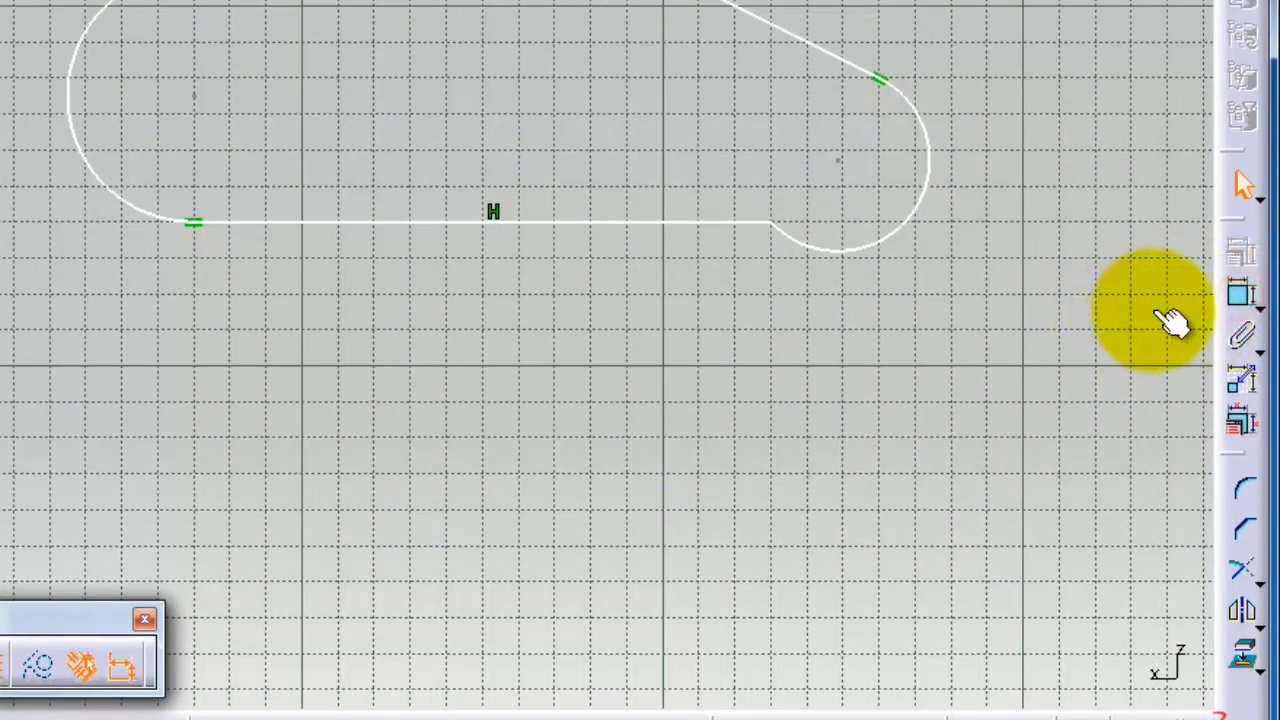
left_click(1235, 298)
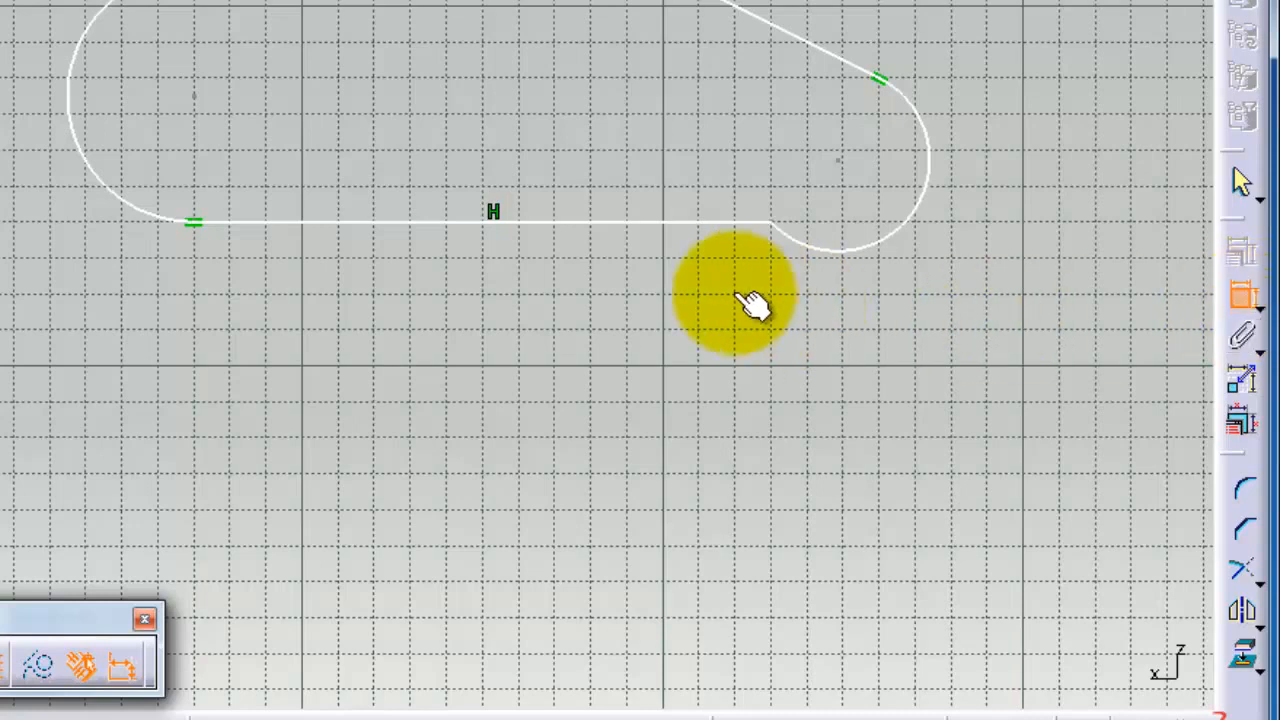
left_click(668, 228)
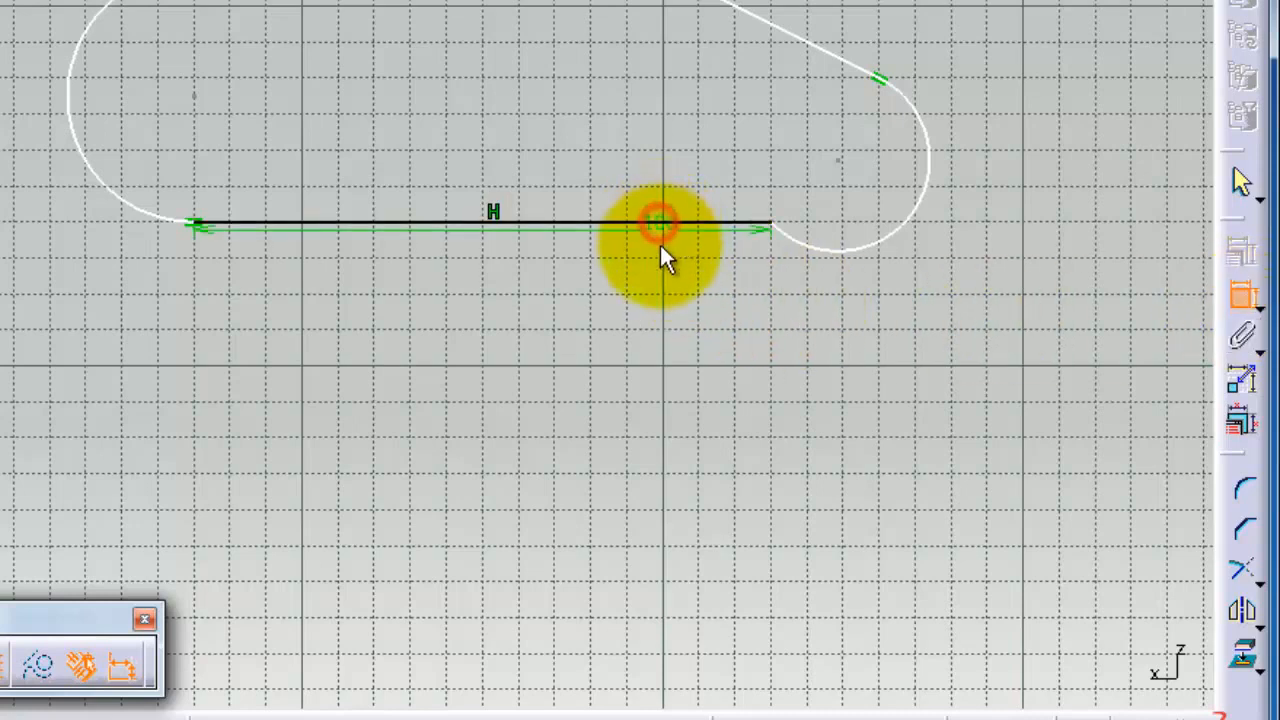
left_click(517, 375)
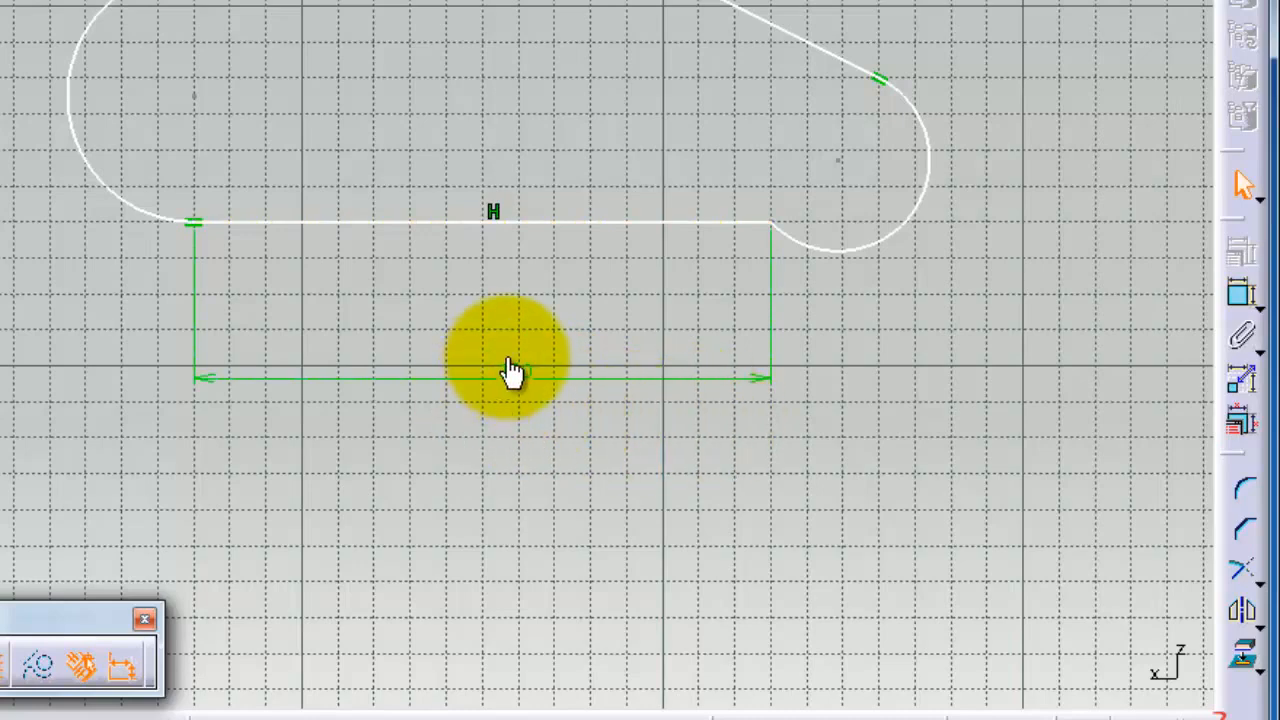
double_click(510, 368)
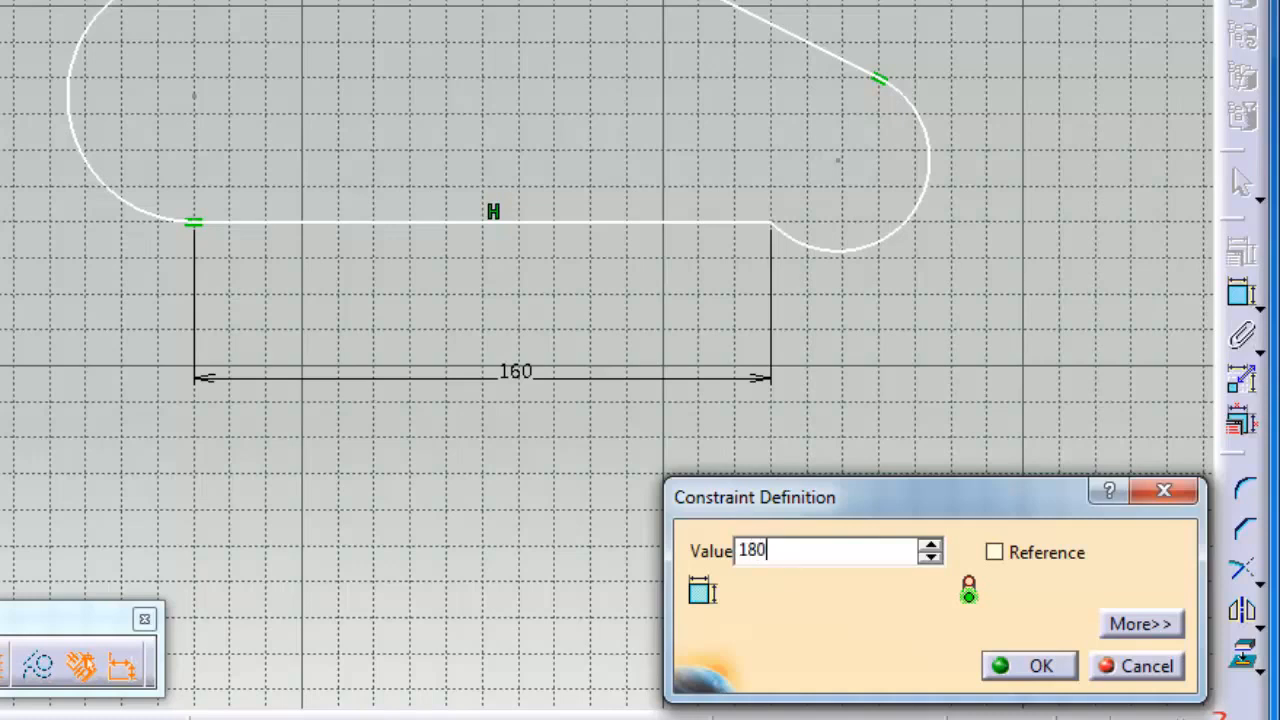
key("Return")
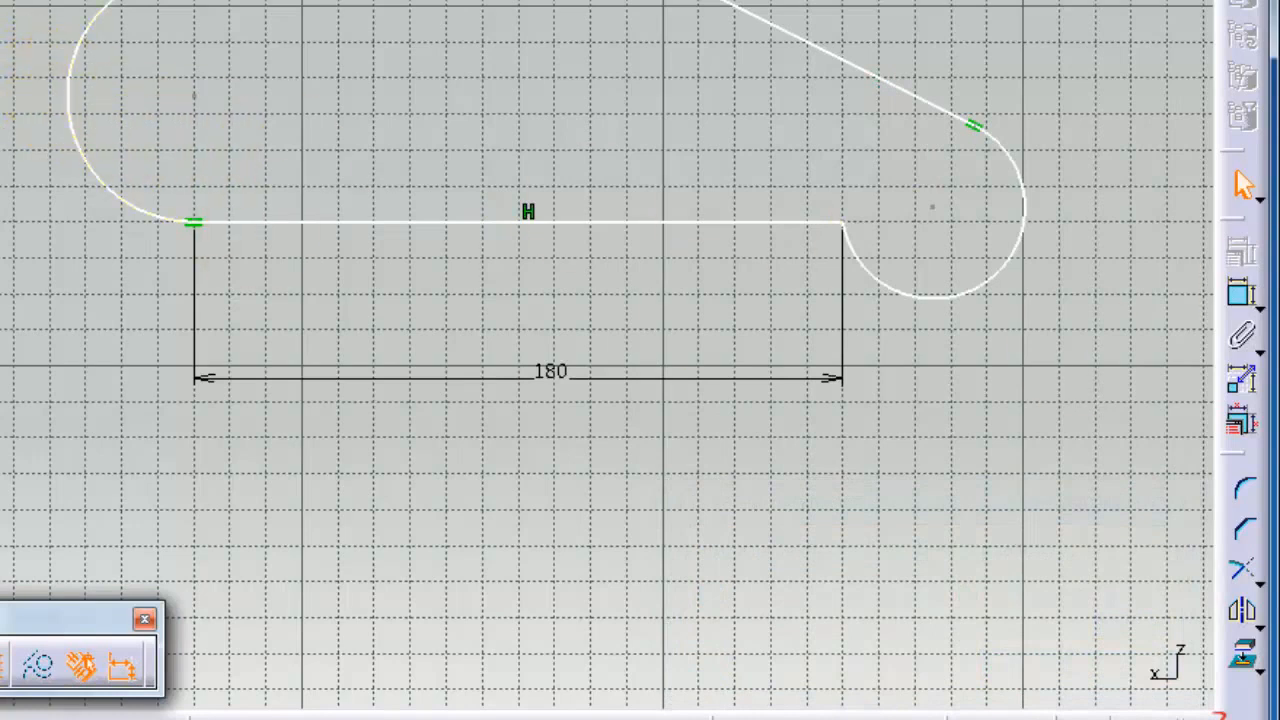
Add a radius constraint to the profile's left arc and set it to 50 mm.
left_click(1241, 293)
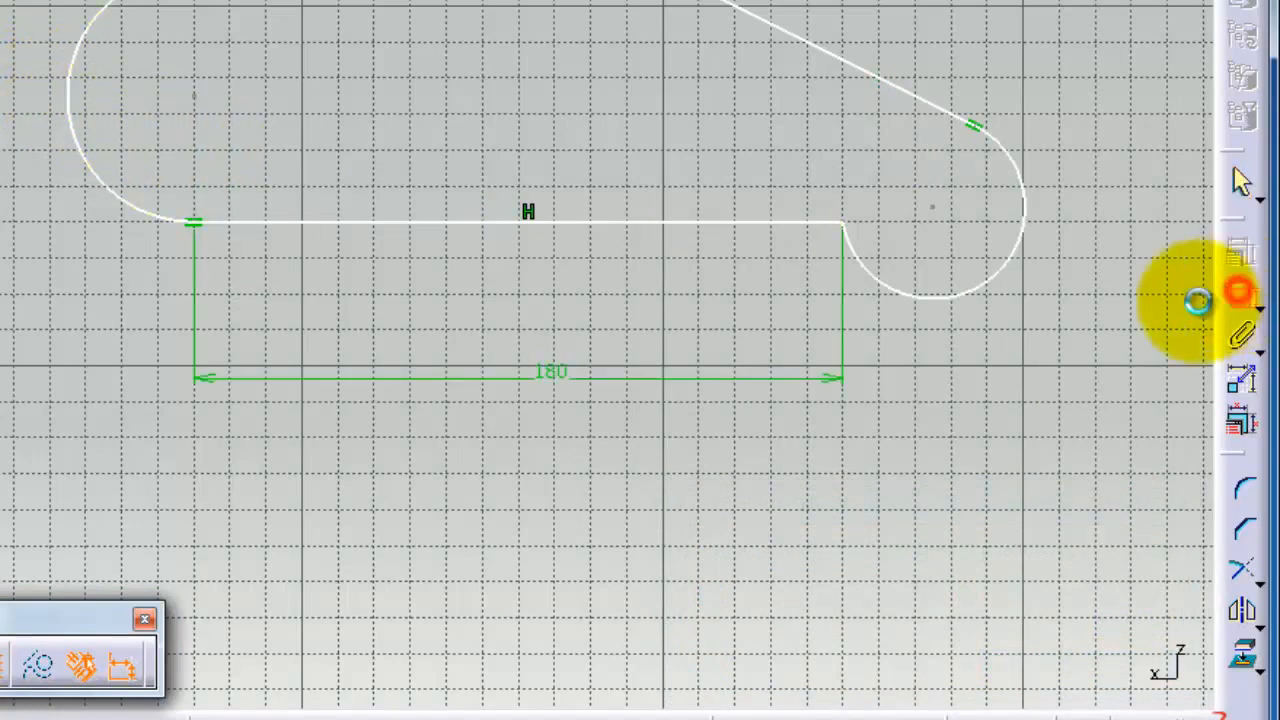
left_click(86, 158)
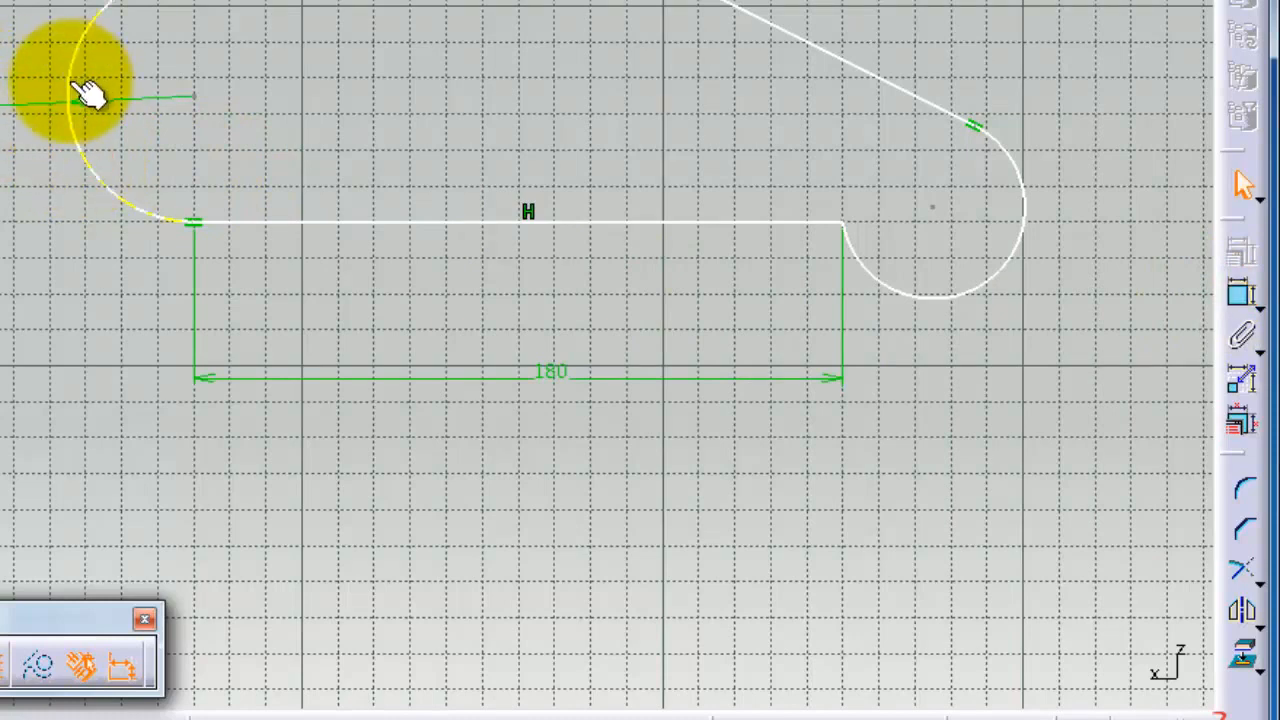
double_click(5, 97)
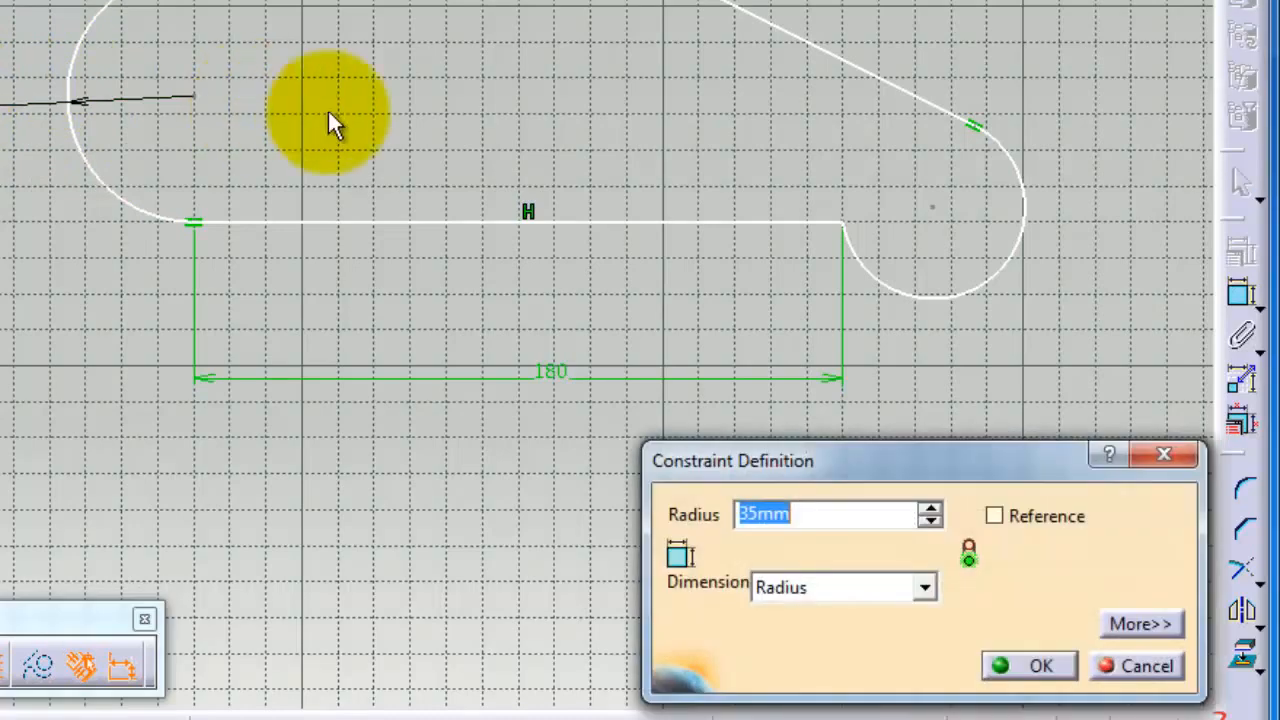
type("50")
key("Return")
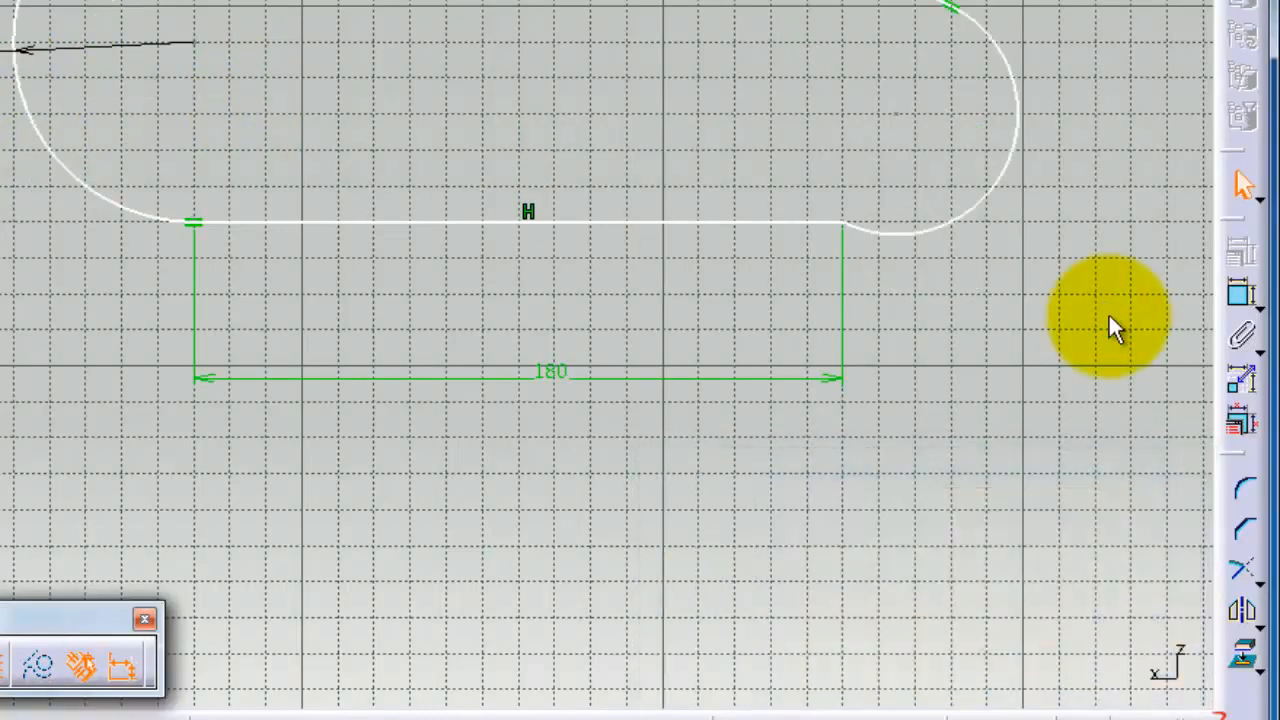
Add a radius constraint to the profile's right arc and set it to 40 mm.
mouse_move(573, 2)
middle_mouse_down()
mouse_move(551, 9)
mouse_move(534, 109)
middle_mouse_up()
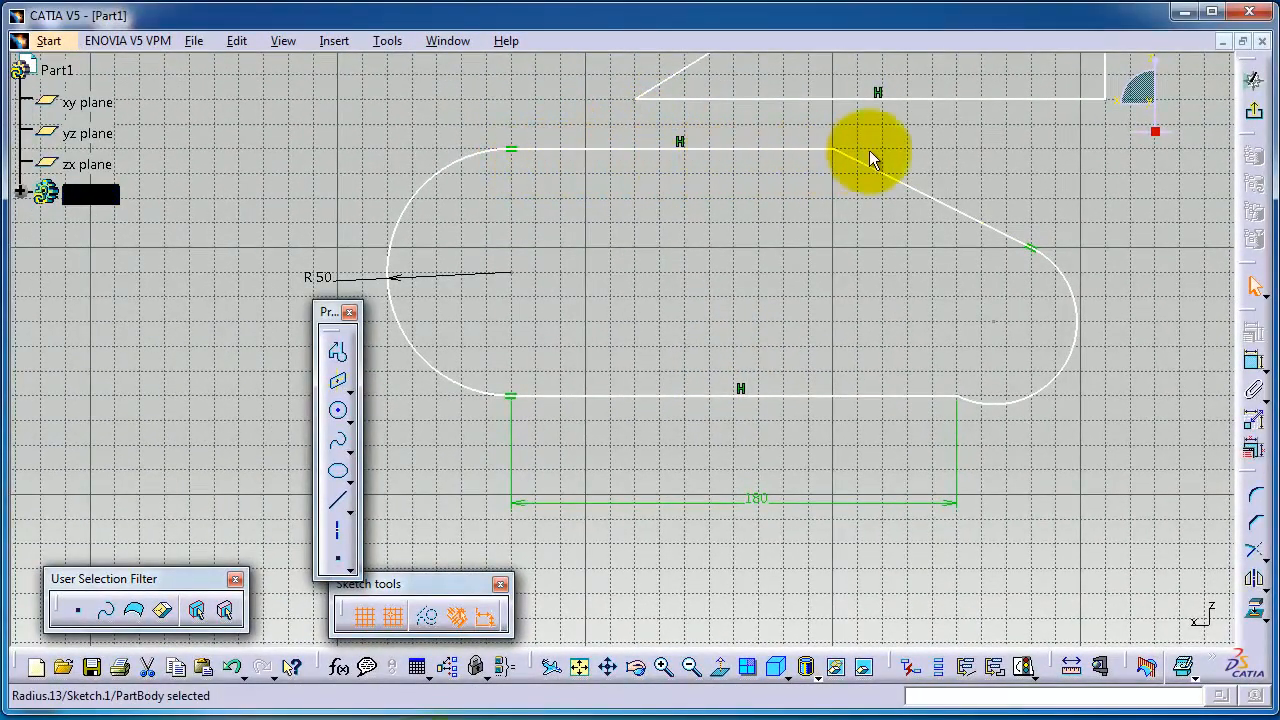
mouse_move(870, 258)
middle_mouse_down()
mouse_move(791, 234)
mouse_move(766, 209)
mouse_move(775, 218)
middle_mouse_up()
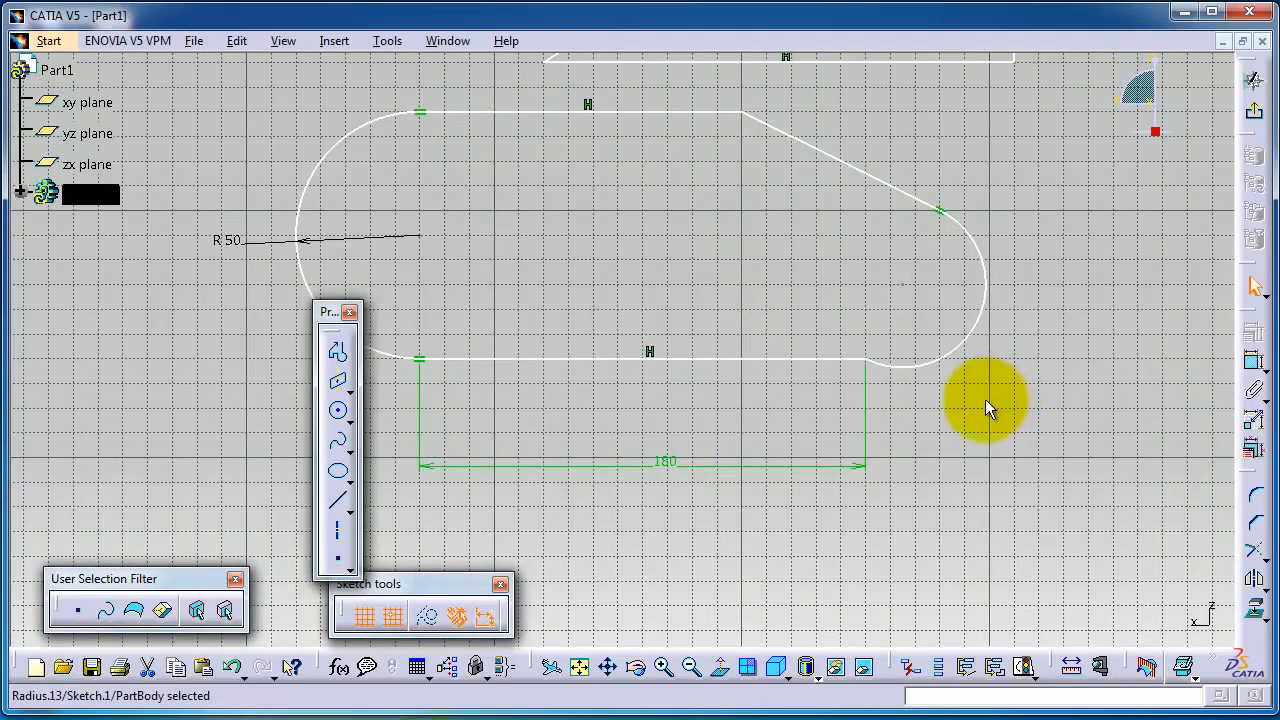
left_click(1253, 362)
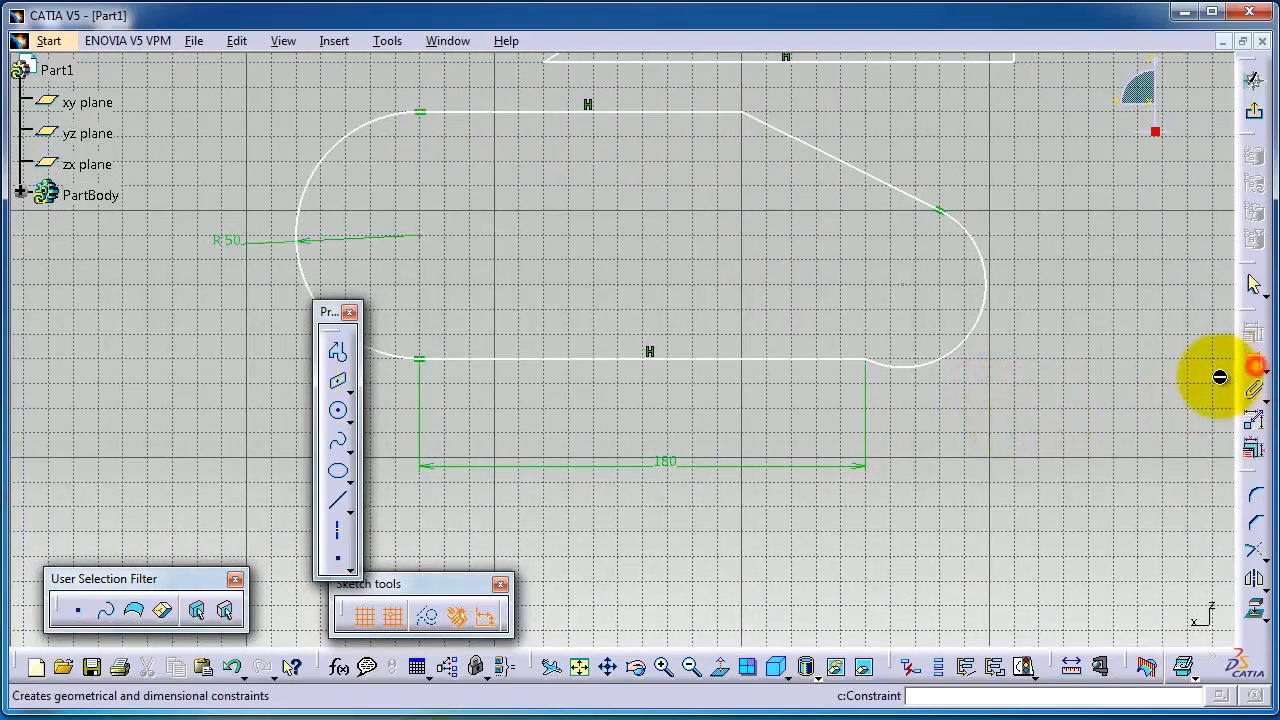
left_click(973, 330)
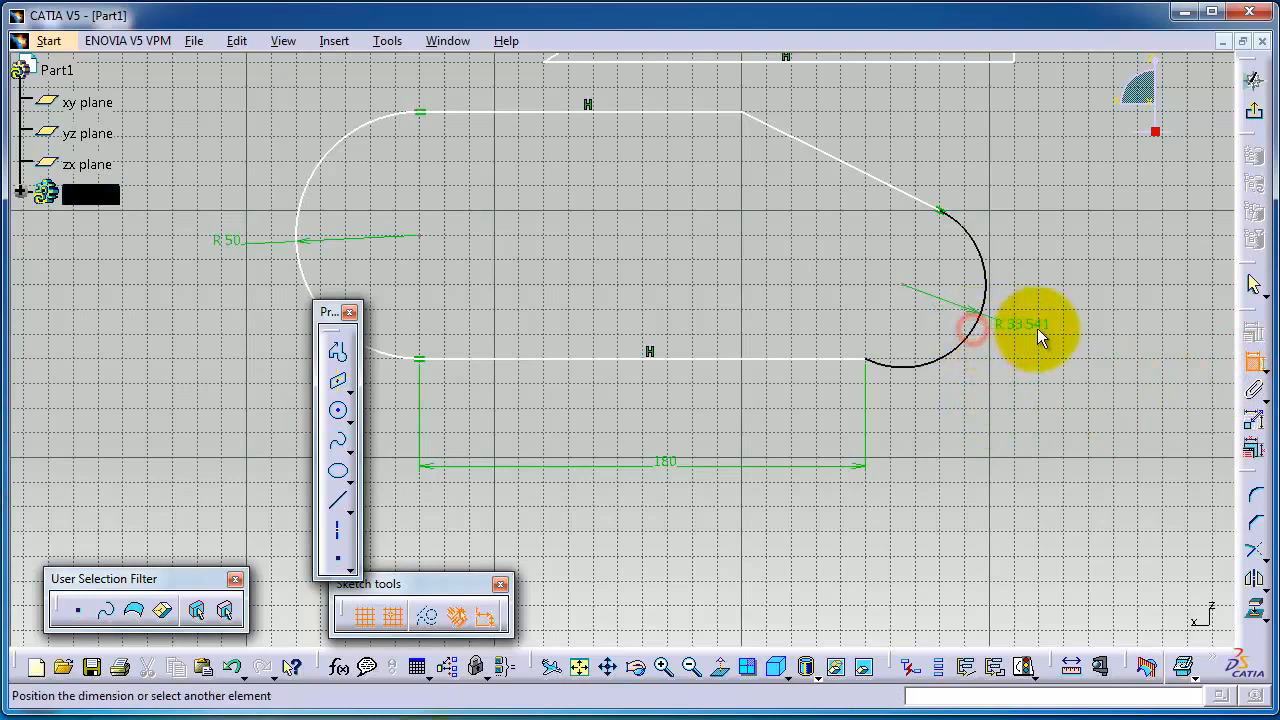
left_click(1080, 327)
double_click(1097, 335)
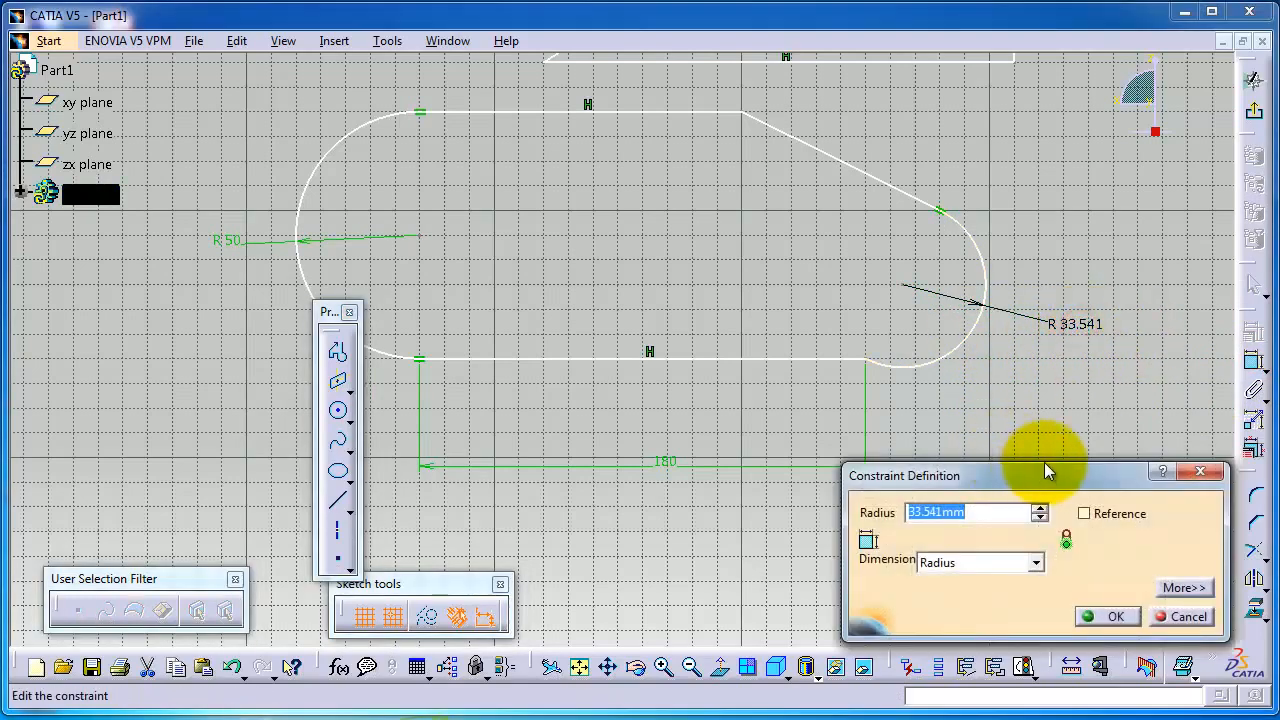
type("40")
key("Return")
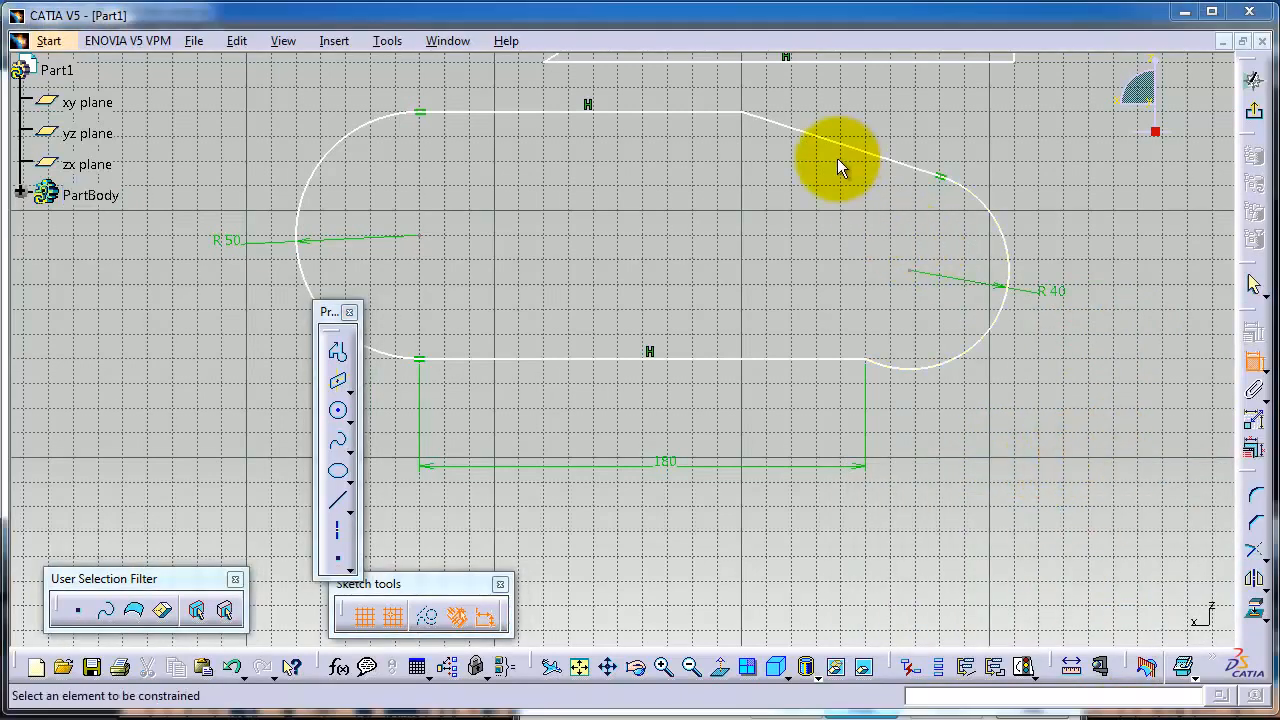
Add an angle constraint between the arc-ended profile's upper horizontal line and sloping line, and set it to 170°.
mouse_move(919, 125)
middle_mouse_down()
mouse_move(915, 171)
mouse_move(969, 194)
middle_mouse_up()
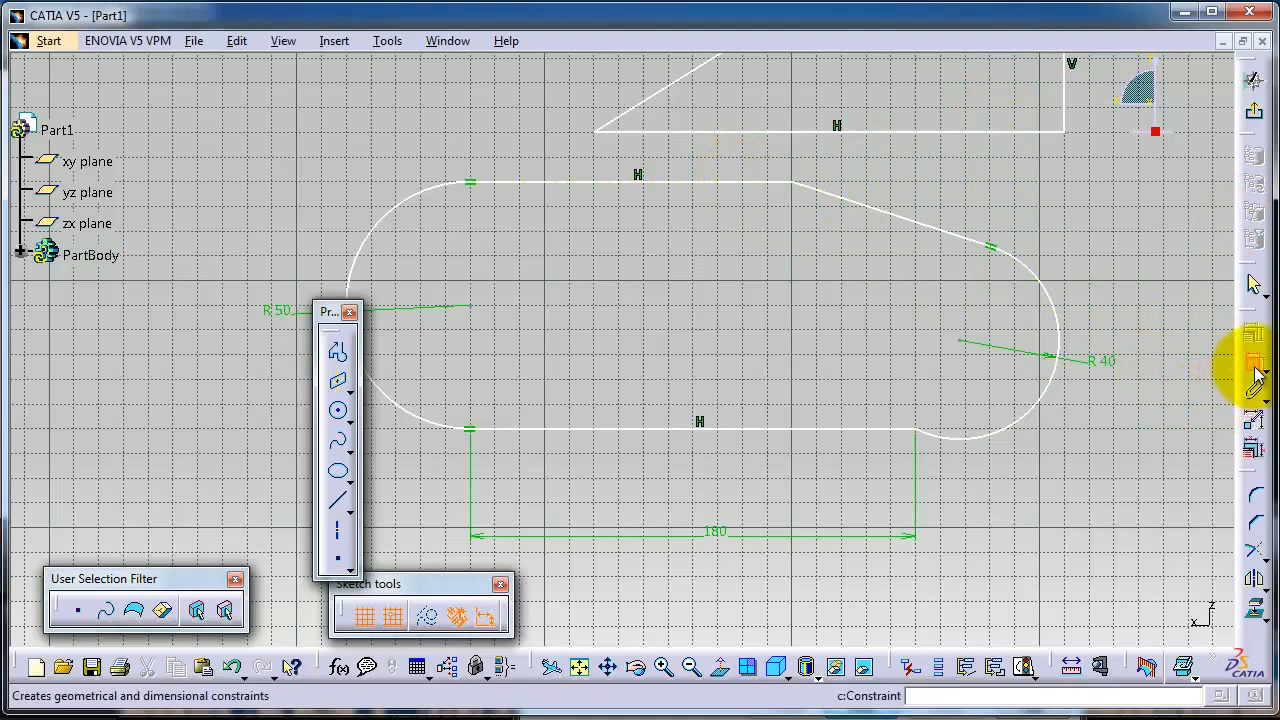
left_click(756, 184)
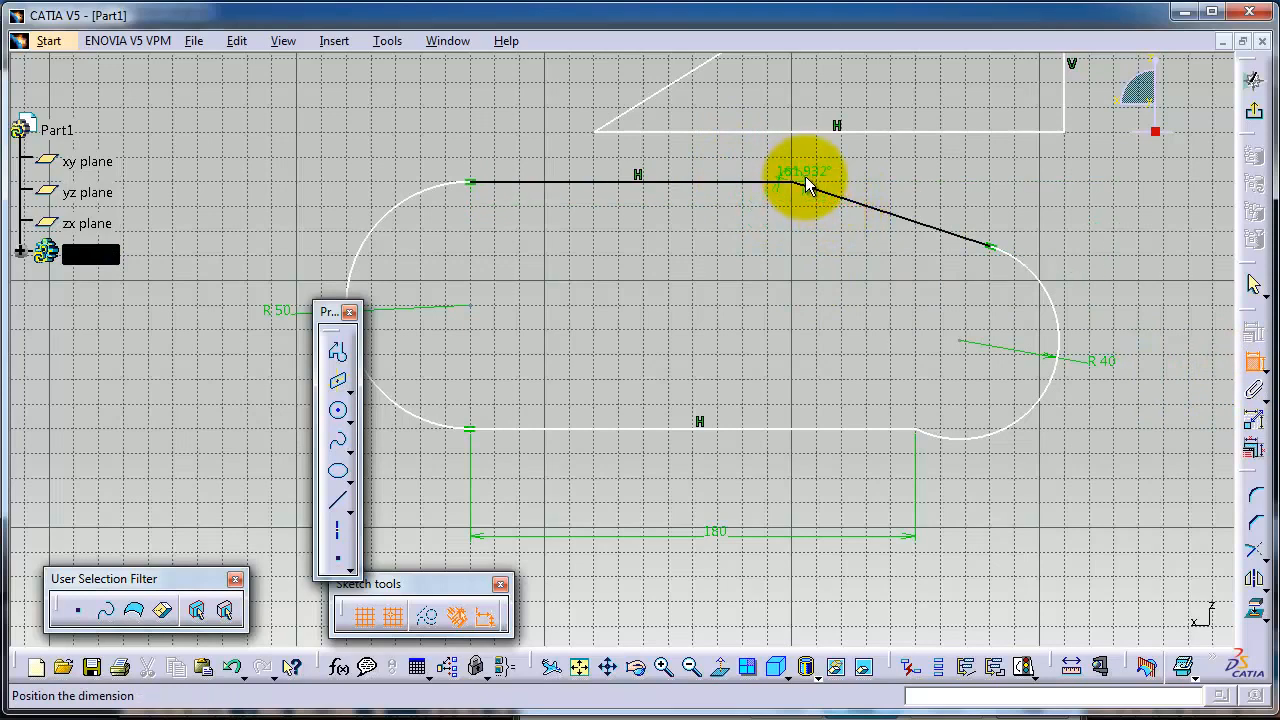
left_click(786, 251)
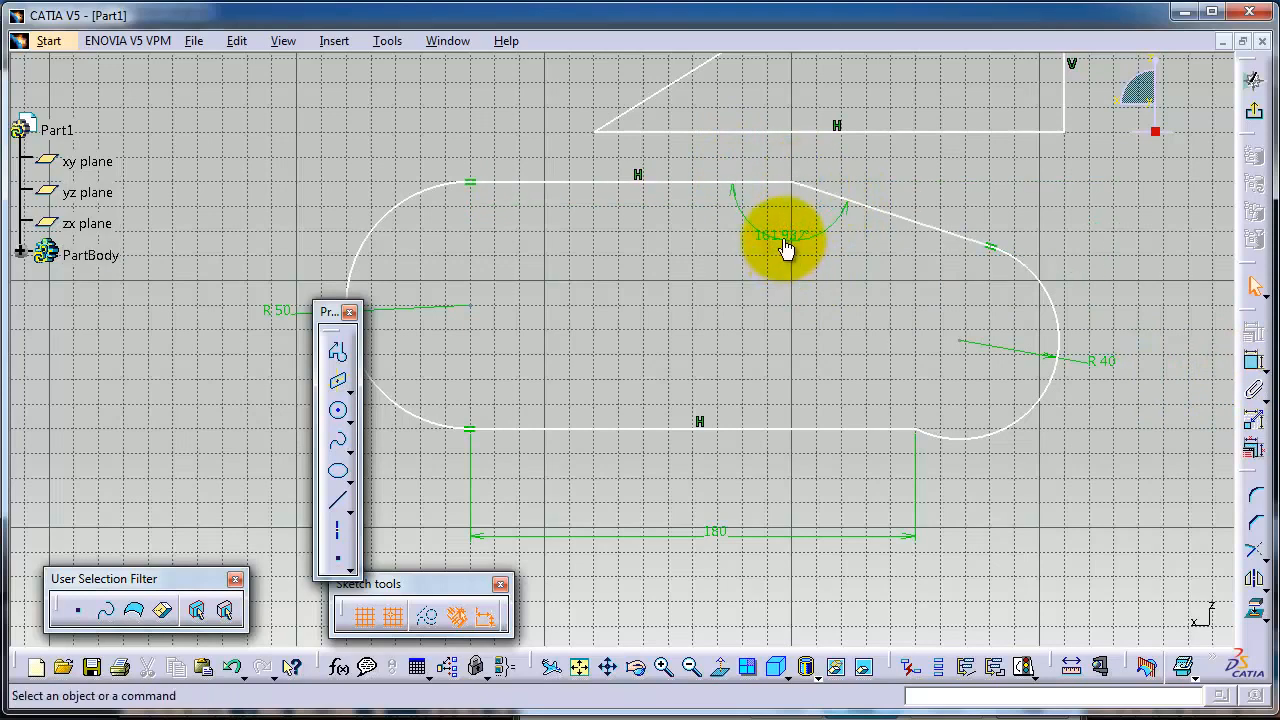
double_click(785, 240)
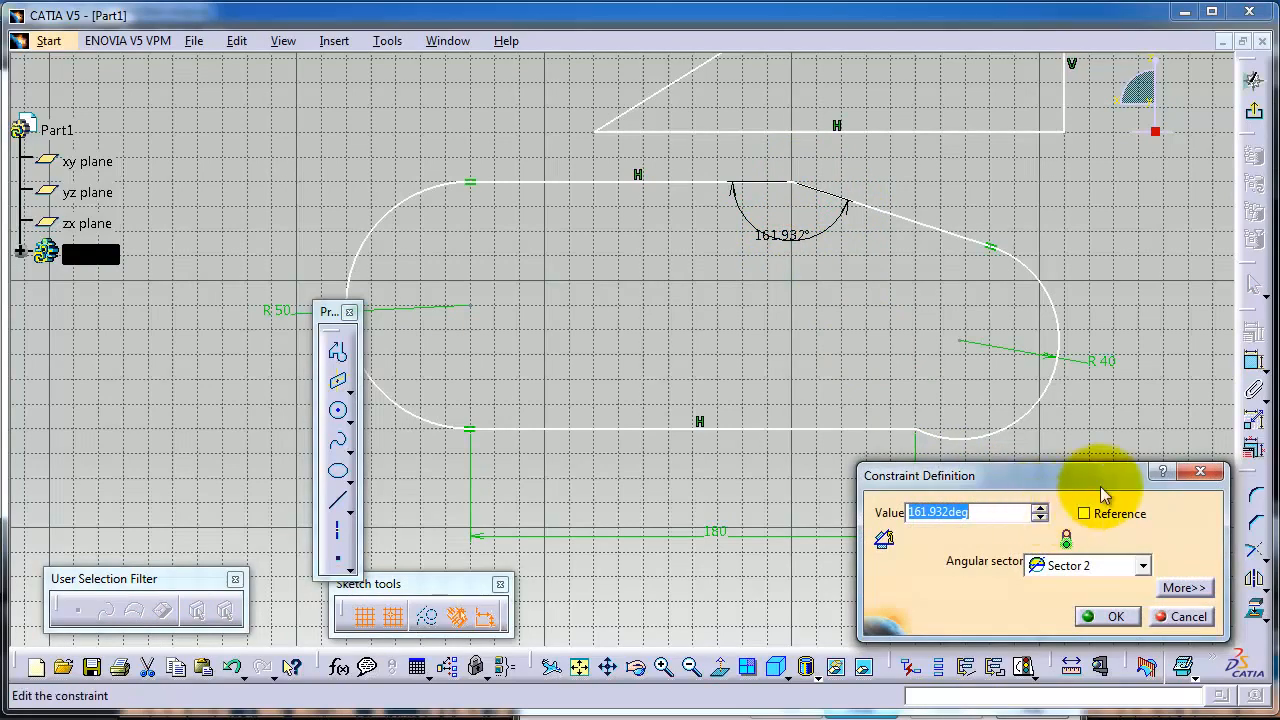
key("Return")
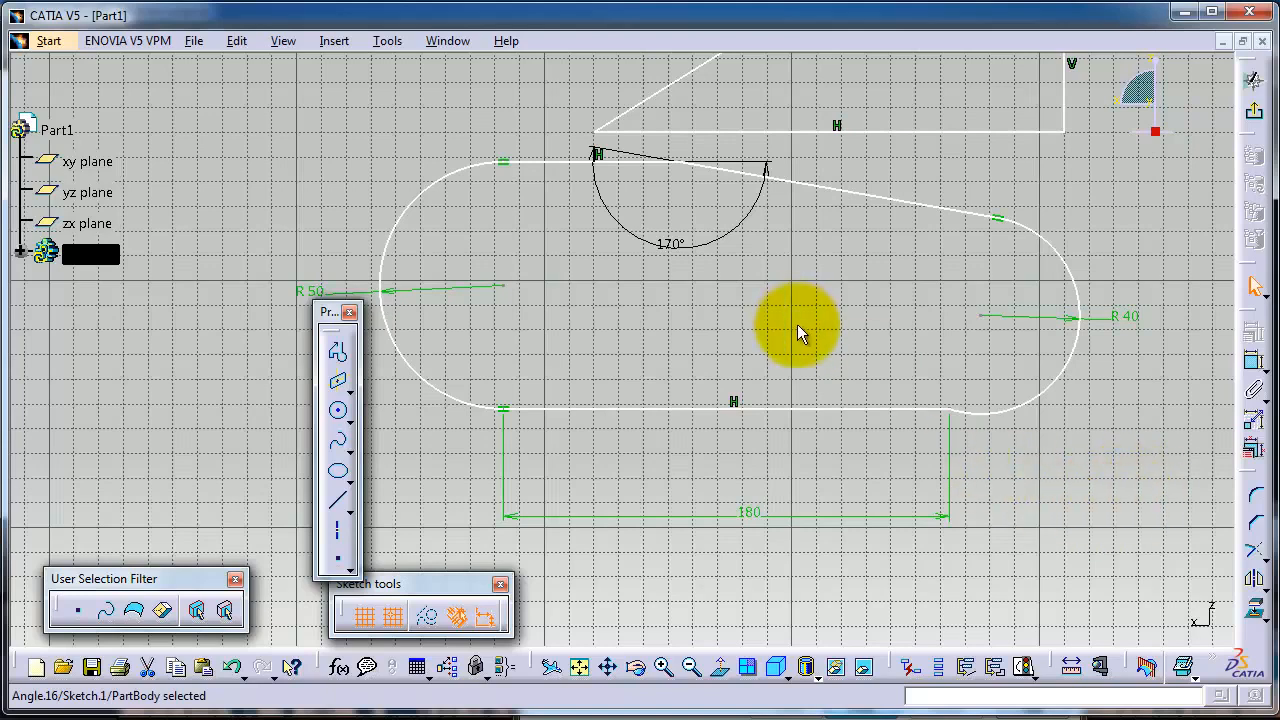
Dimension the distance between the arc-ended profile's upper and lower horizontal lines and set it to 103 mm.
middle_click_drag(800, 334, 880, 376)
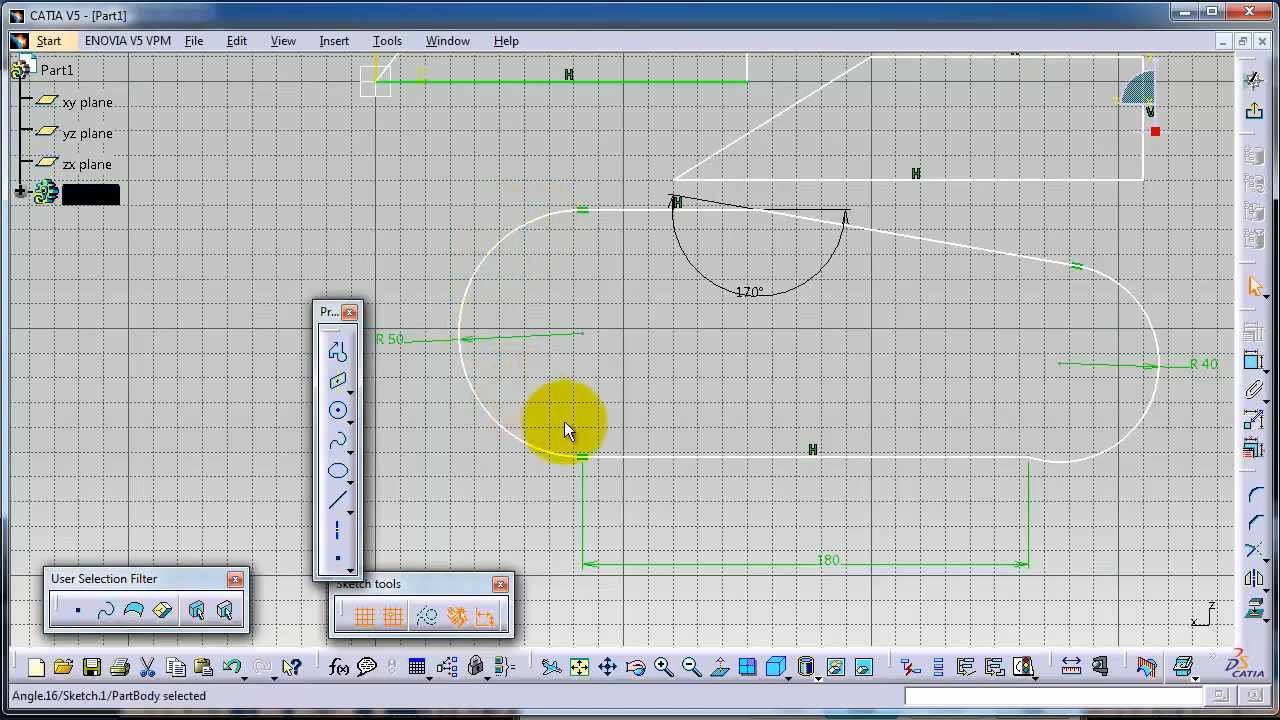
middle_click_drag(991, 394, 966, 444)
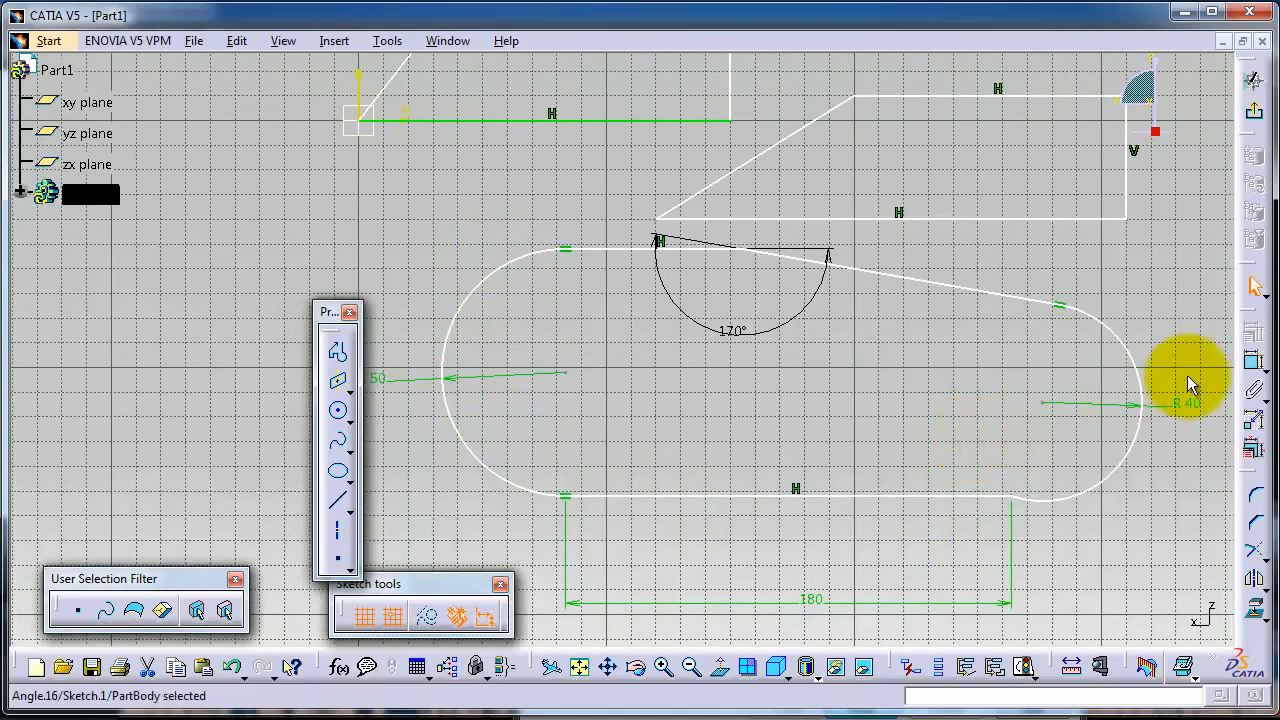
left_click(1252, 362)
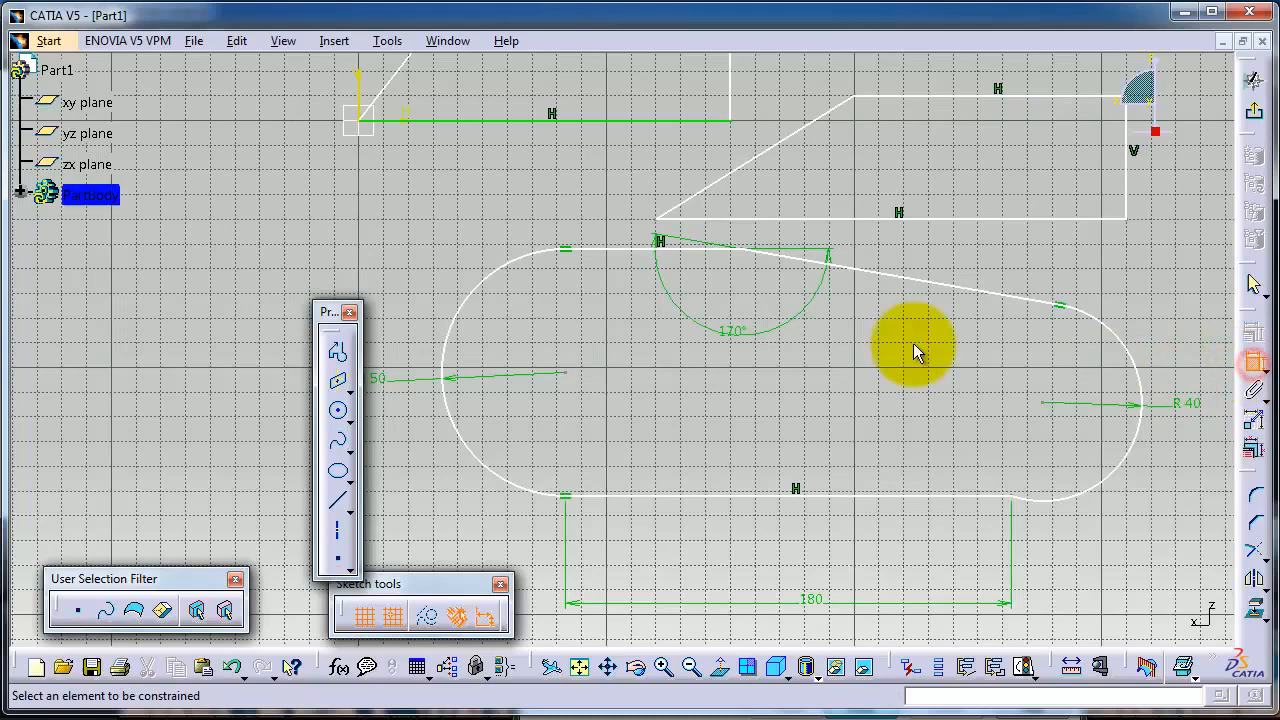
left_click(607, 247)
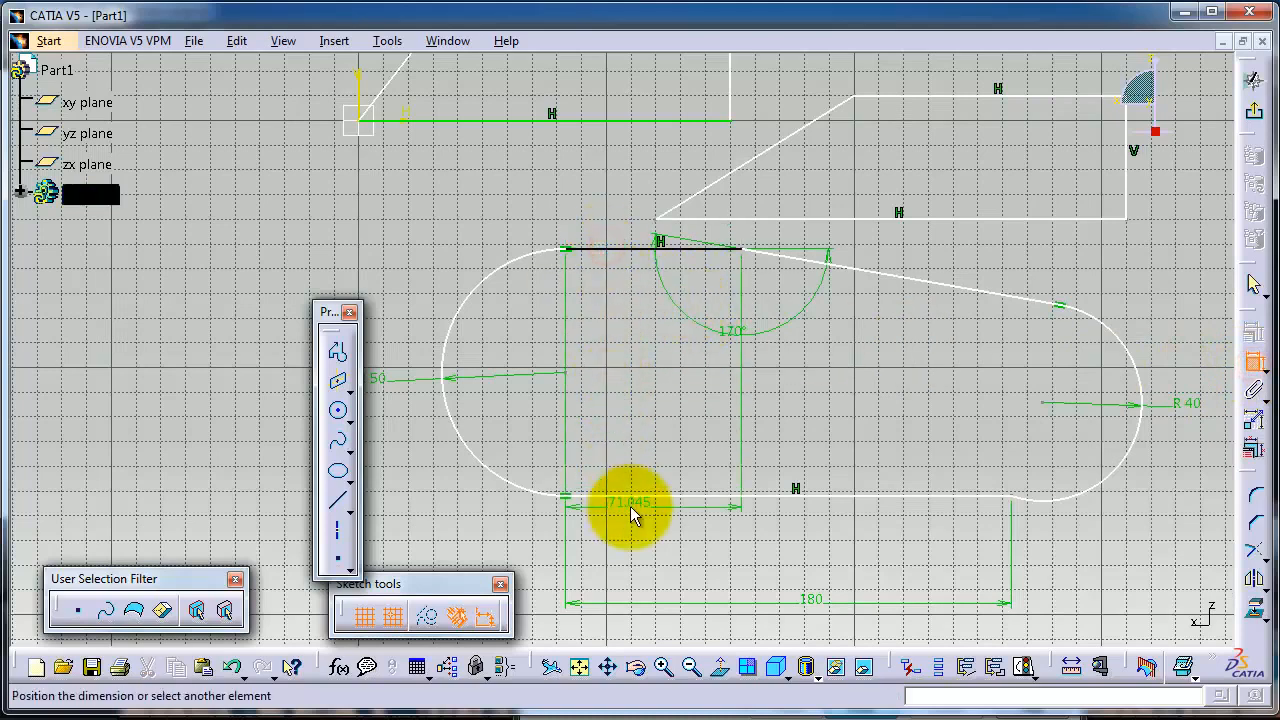
left_click(633, 496)
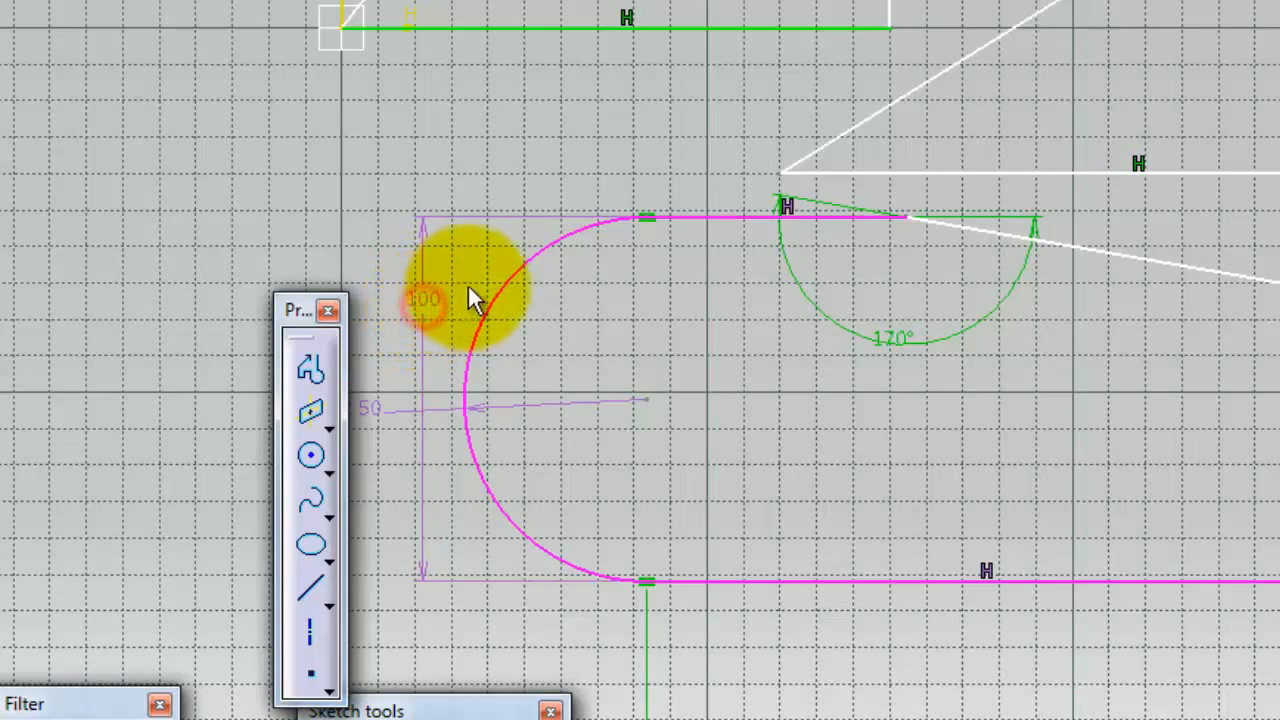
double_click(432, 303)
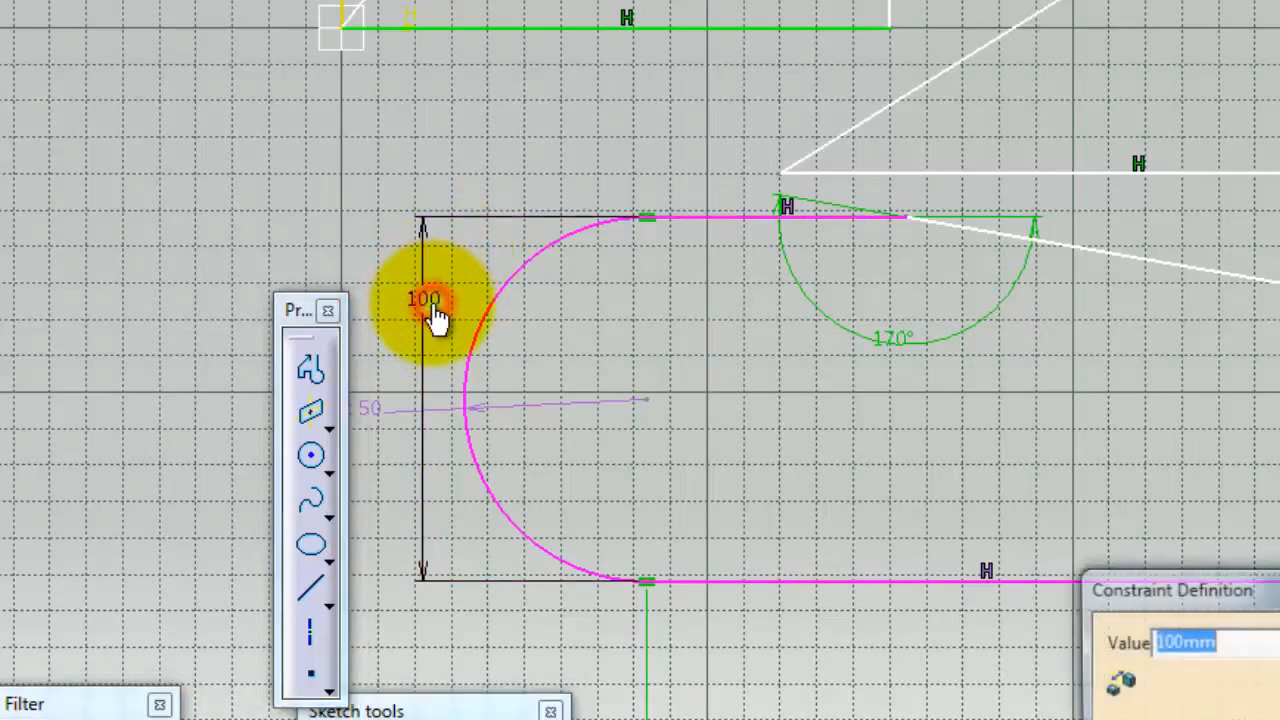
left_click(1279, 647)
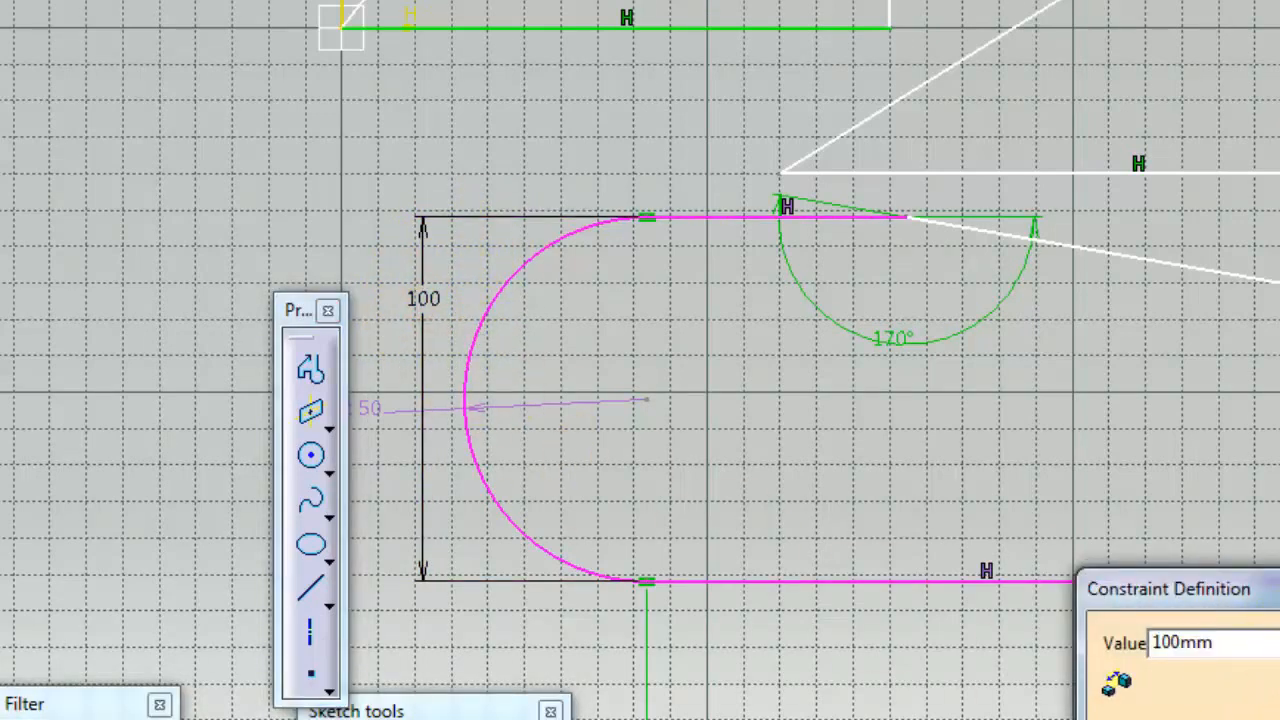
key("Return")
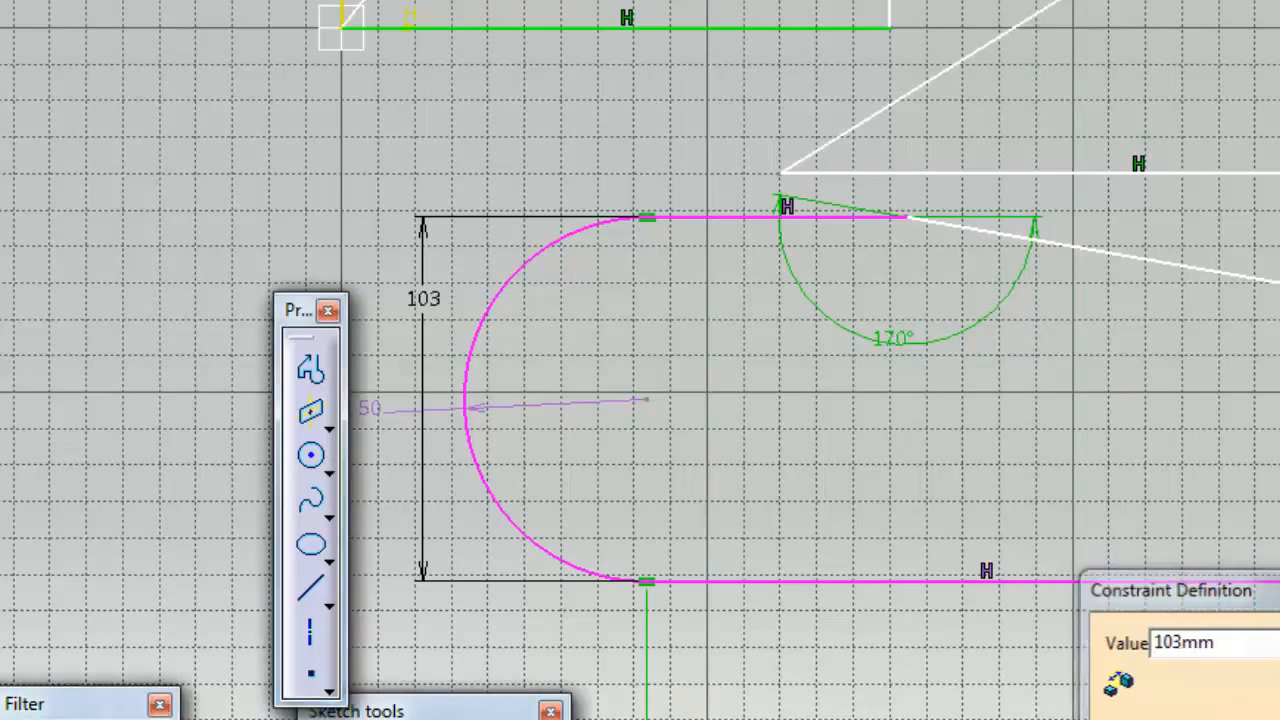
Set the vertical distance between the profile's two horizontal lines to 106 mm.
mouse_move(633, 318)
middle_mouse_down()
mouse_move(791, 300)
mouse_move(791, 286)
middle_mouse_up()
double_click(570, 270)
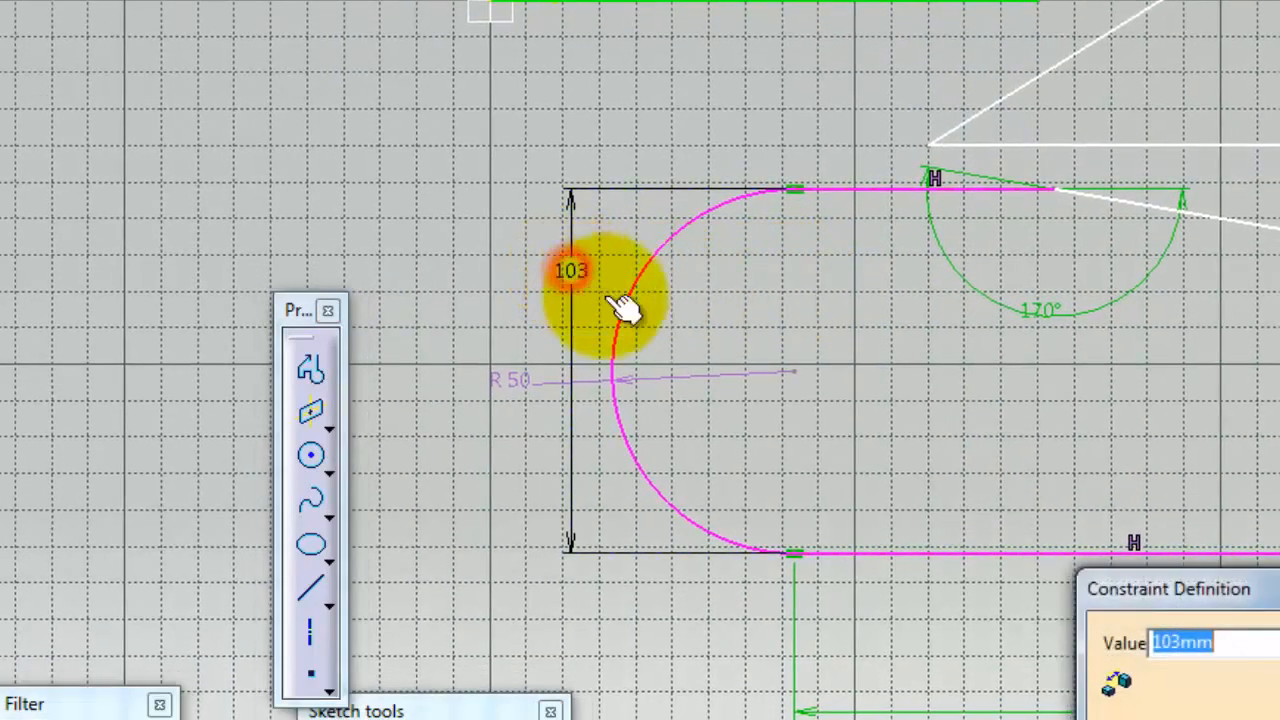
key("Up")
key("Up")
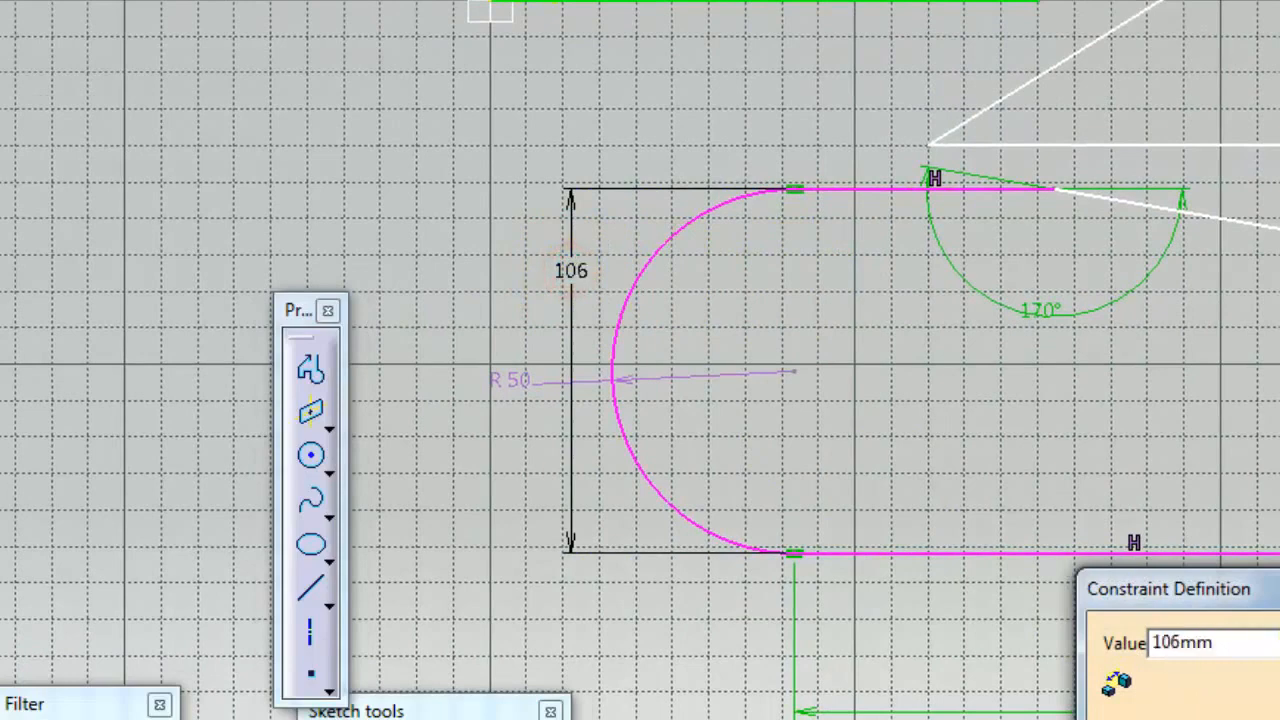
key("Return")
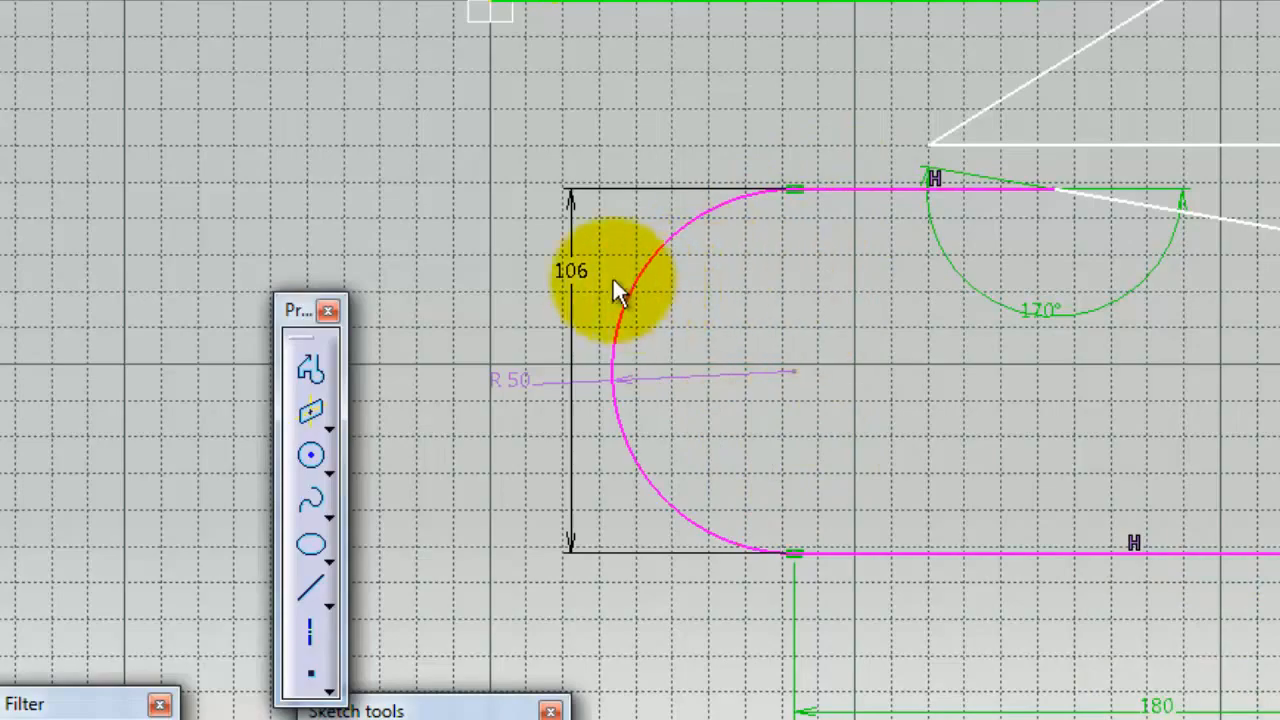
Delete the distance constraint between the arc-ended profile's two horizontal lines.
right_click(585, 282)
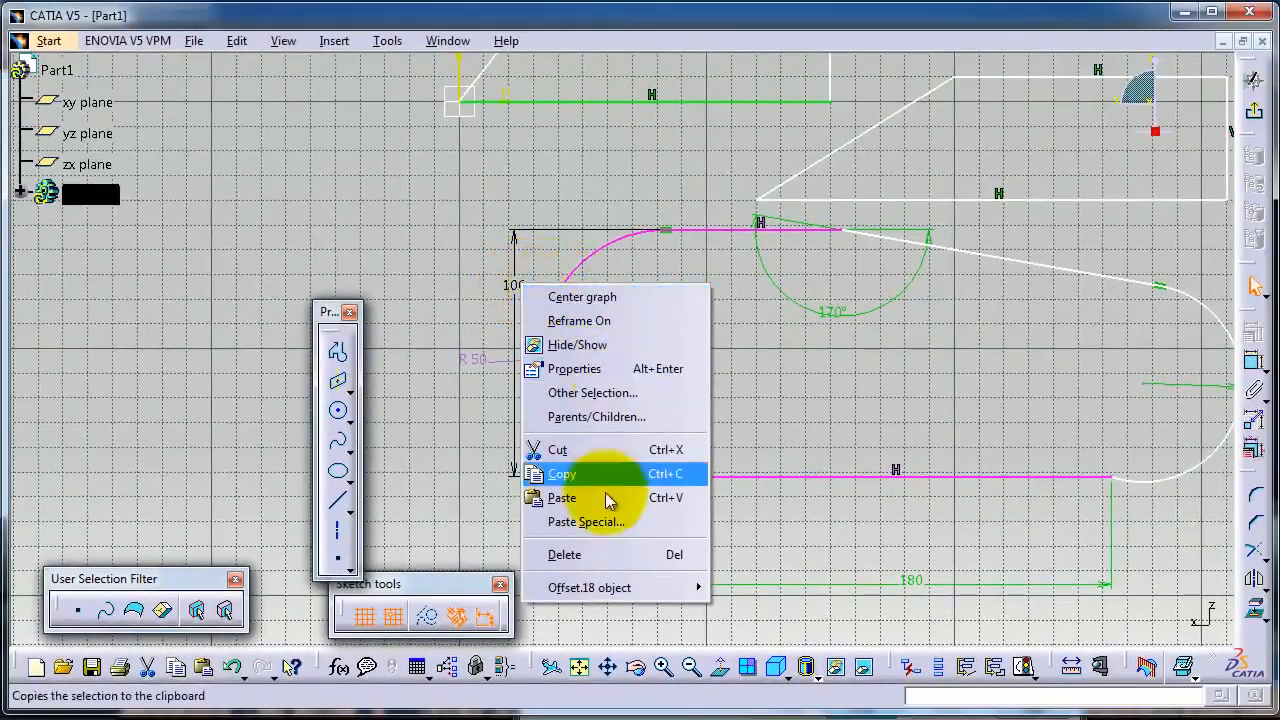
left_click(650, 556)
mouse_move(774, 379)
middle_mouse_down()
mouse_move(674, 397)
mouse_move(654, 286)
mouse_move(651, 320)
mouse_move(786, 417)
mouse_move(806, 403)
mouse_move(760, 409)
mouse_move(755, 398)
middle_mouse_up()
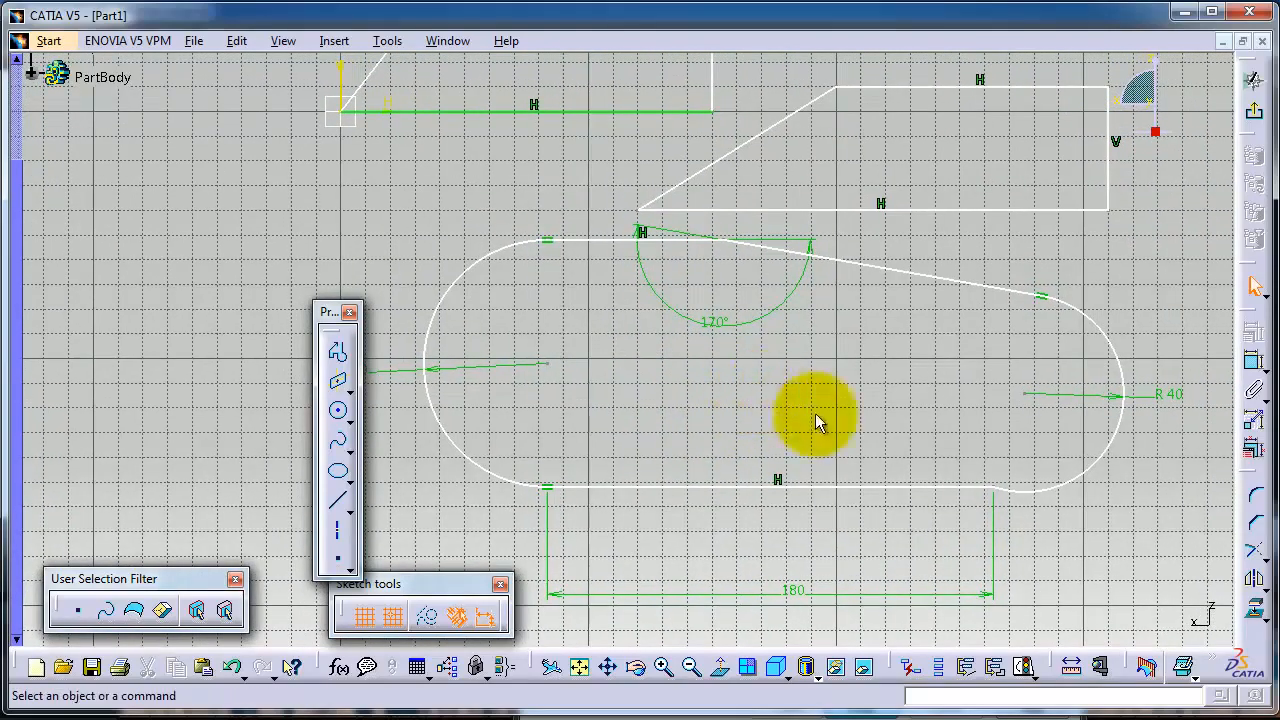
Leave the Sketcher and reopen Sketch.1 under PartBody for editing.
mouse_move(850, 436)
middle_mouse_down()
mouse_move(877, 423)
mouse_move(883, 374)
mouse_move(864, 344)
middle_mouse_up()
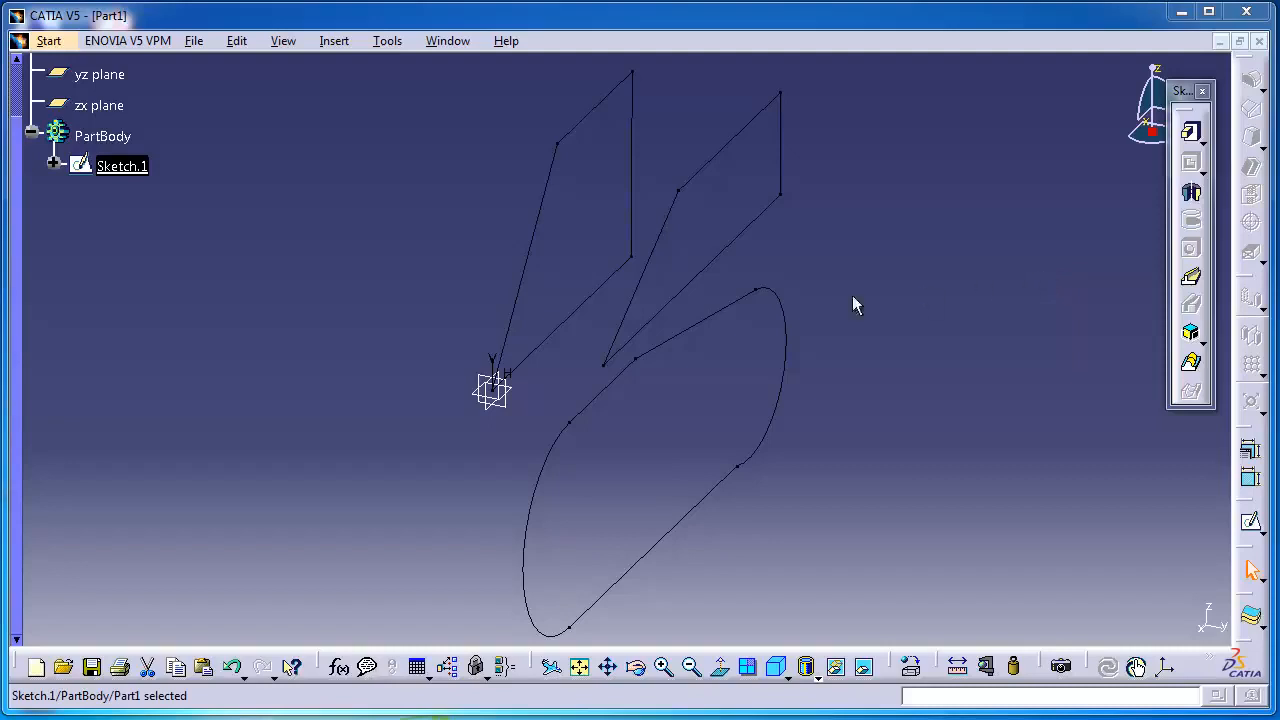
mouse_move(728, 354)
middle_mouse_down()
mouse_move(694, 314)
mouse_move(744, 338)
middle_mouse_up()
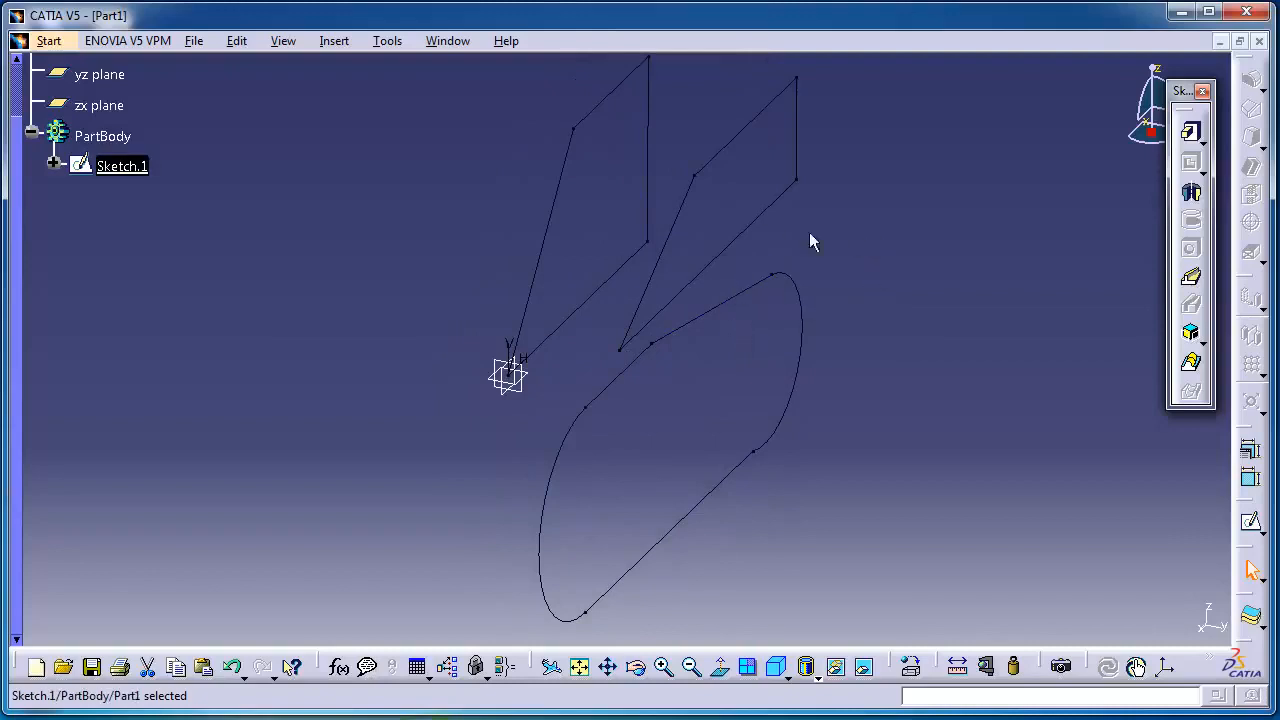
left_click(130, 170)
mouse_move(214, 142)
middle_mouse_down()
mouse_move(209, 209)
mouse_move(221, 178)
middle_mouse_up()
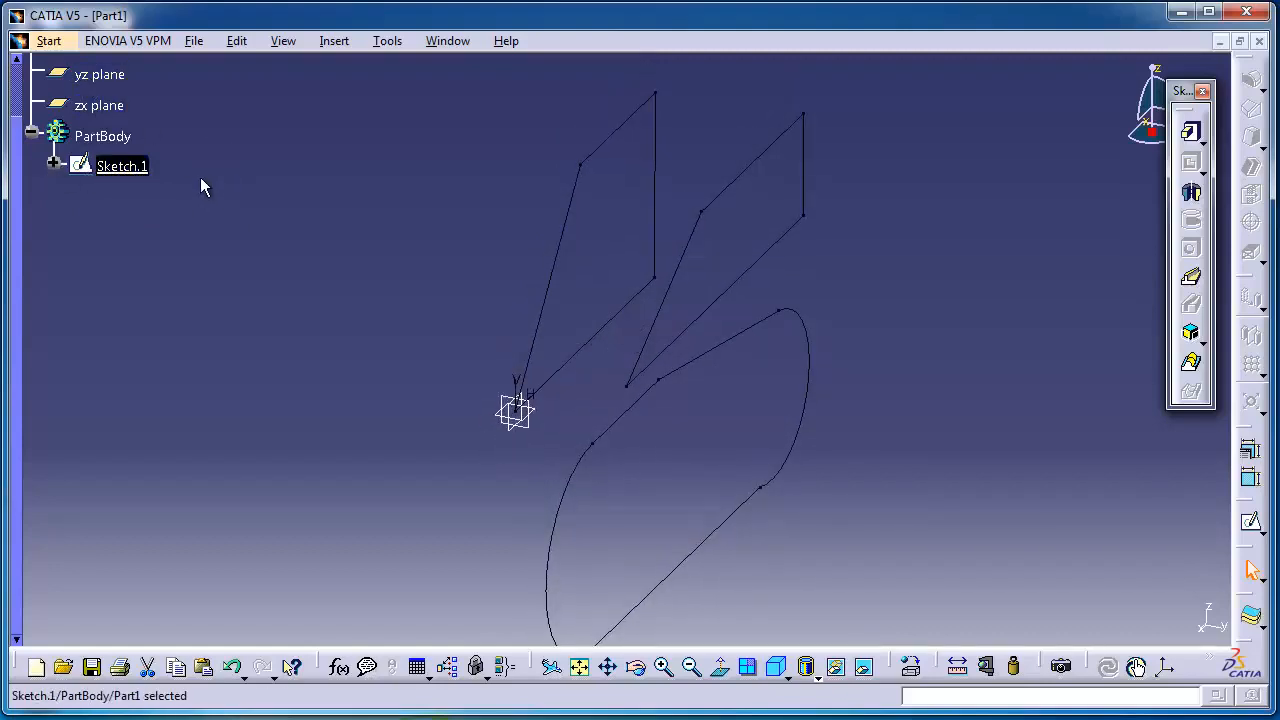
scroll(133, 113, "up", 2)
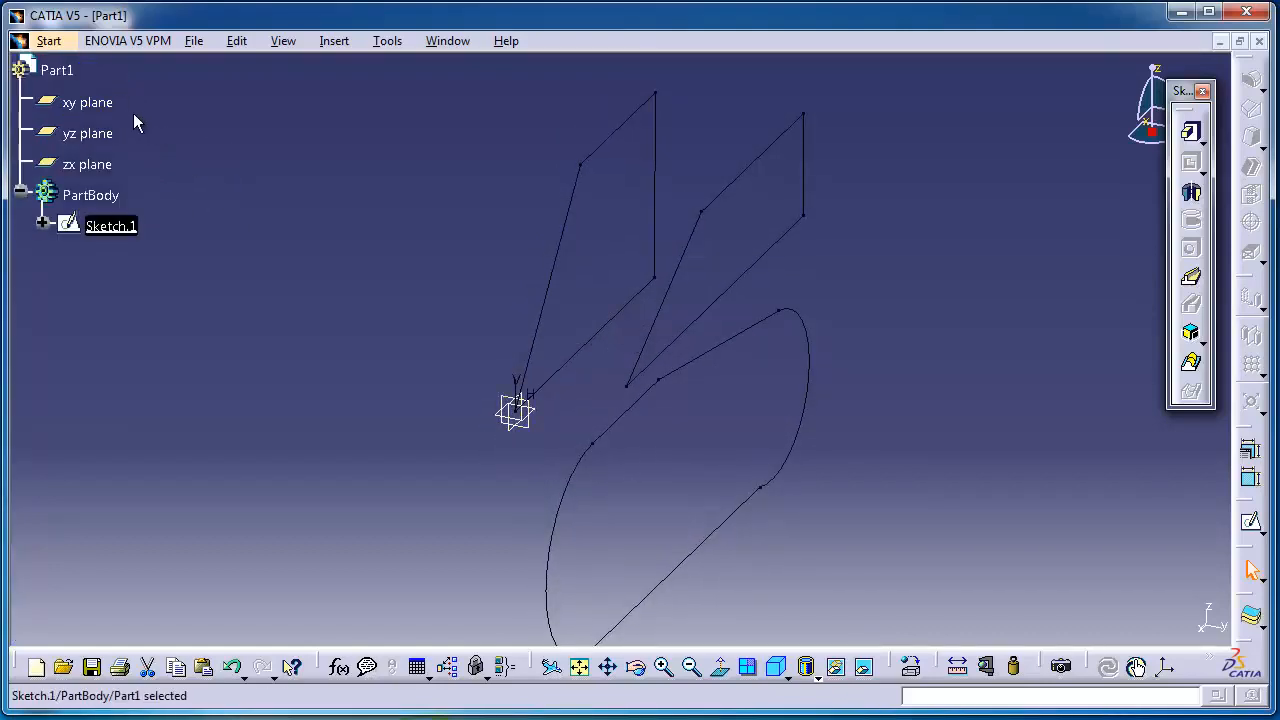
right_click(128, 236)
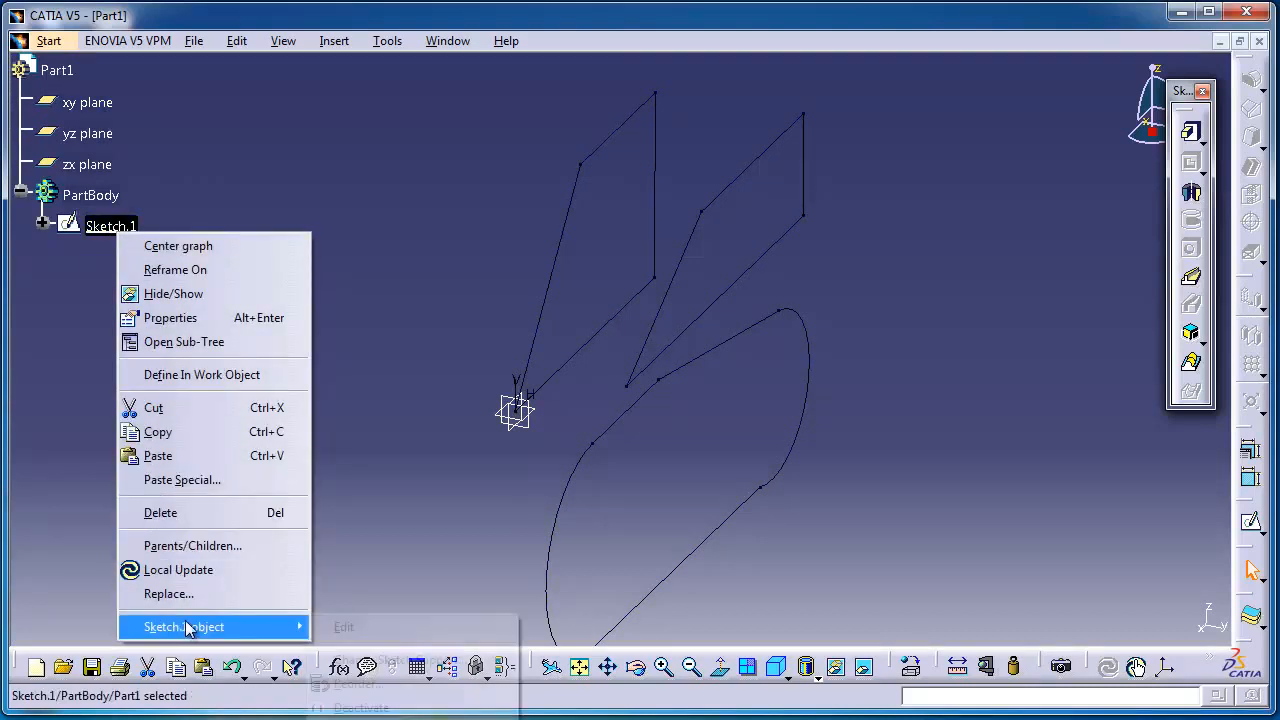
mouse_move(217, 634)
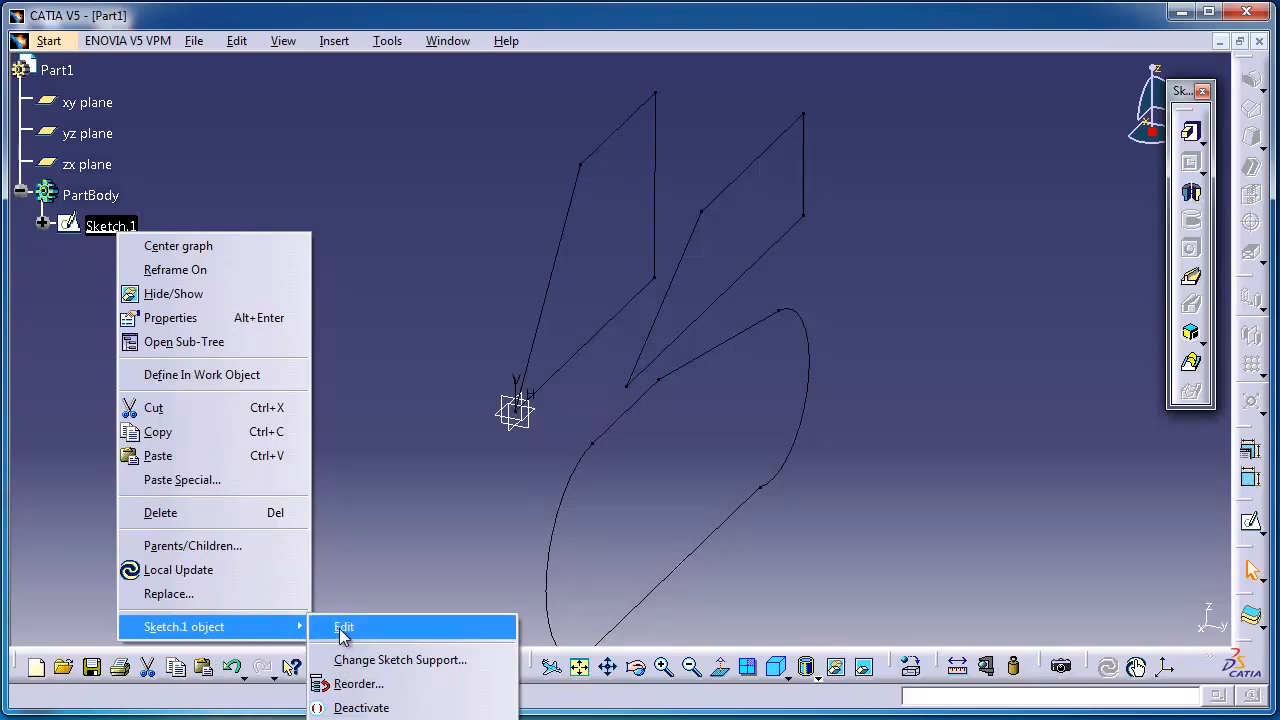
left_click(343, 628)
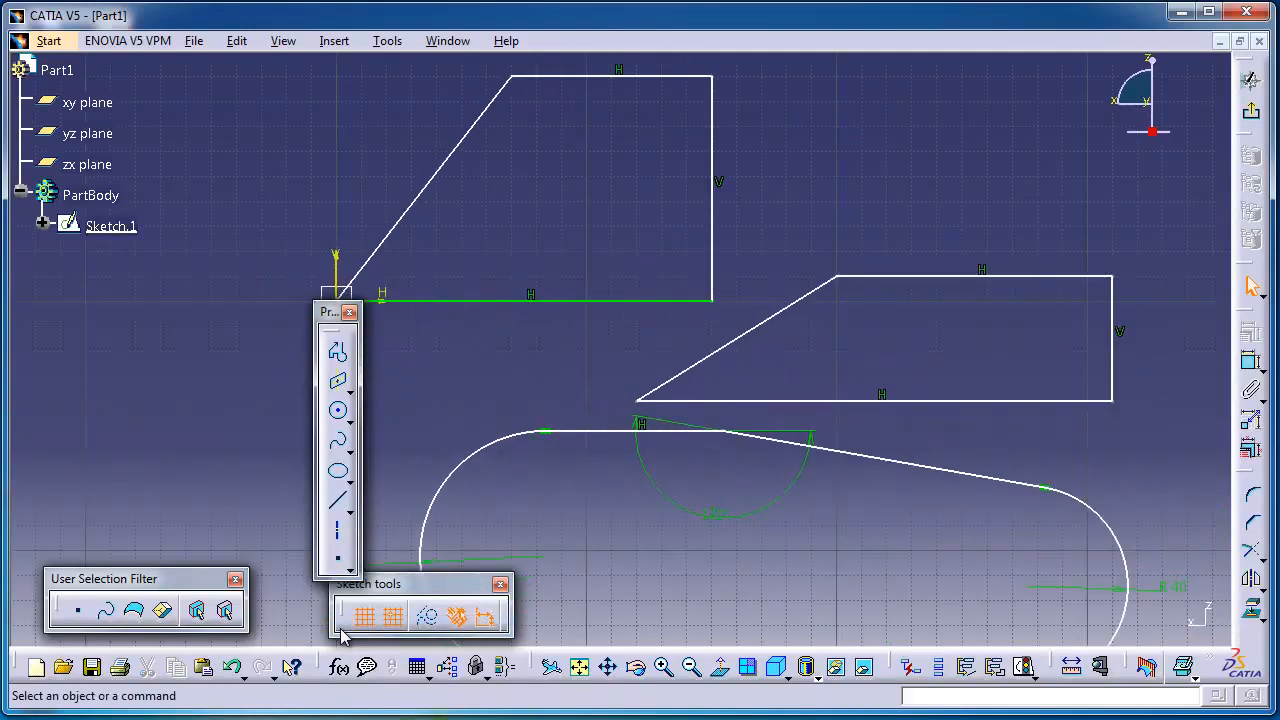
Exit the sketch once more and open Sketch.1 for editing directly from the specification tree.
left_click(1251, 112)
double_click(110, 227)
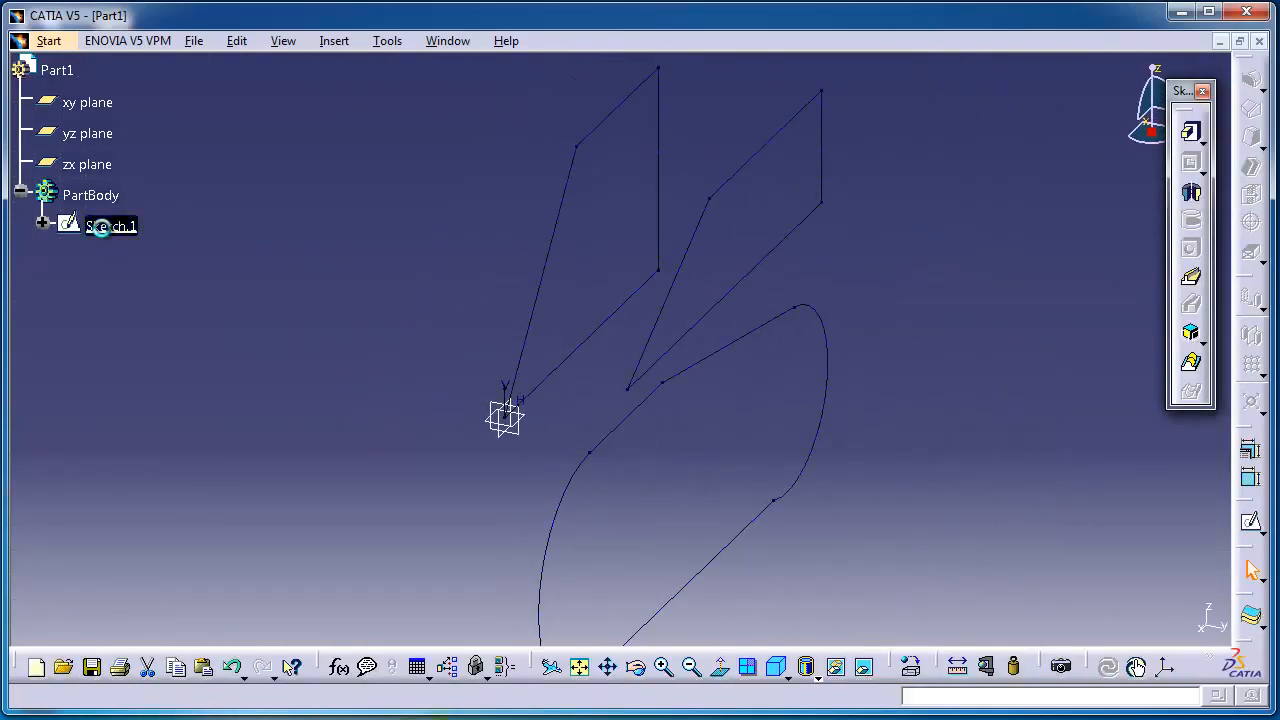
Move the Profile toolbar clear of the left arc, and delete the profile's R 50, 170° and R 40 constraints.
middle_click_drag(608, 371, 574, 251)
middle_click_drag(765, 445, 812, 440)
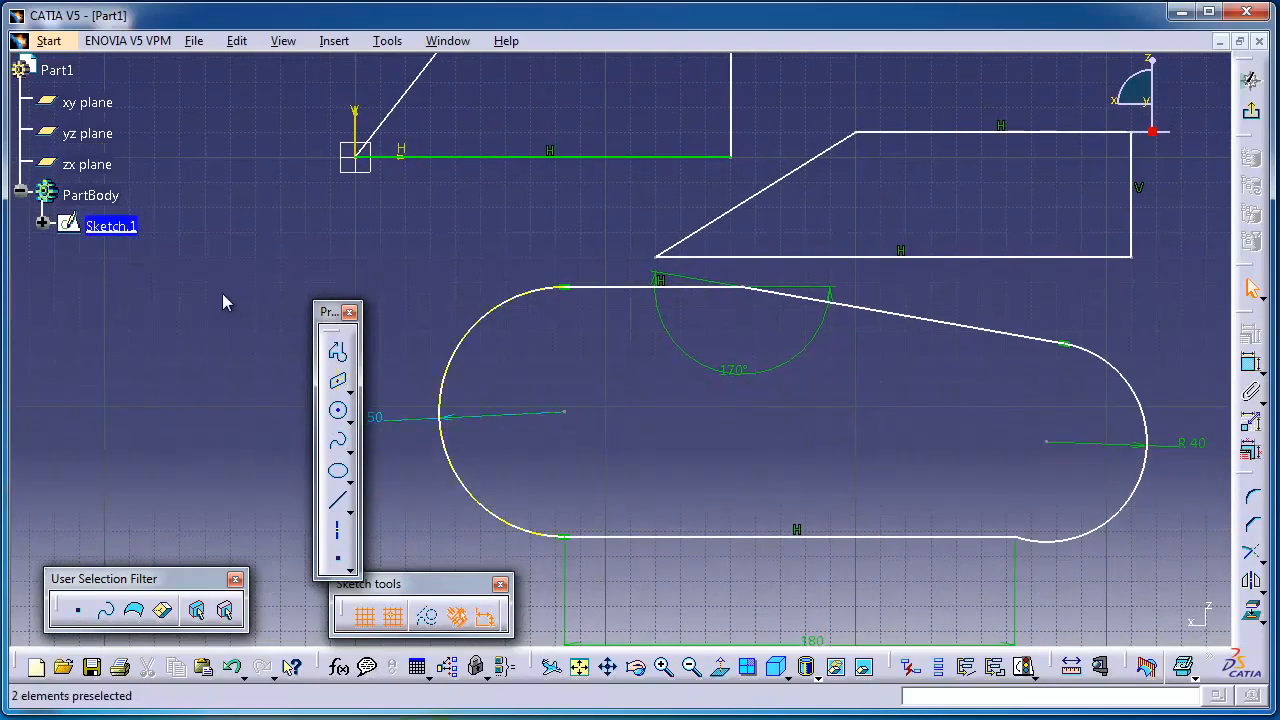
left_click_drag(328, 312, 229, 302)
left_click(411, 425)
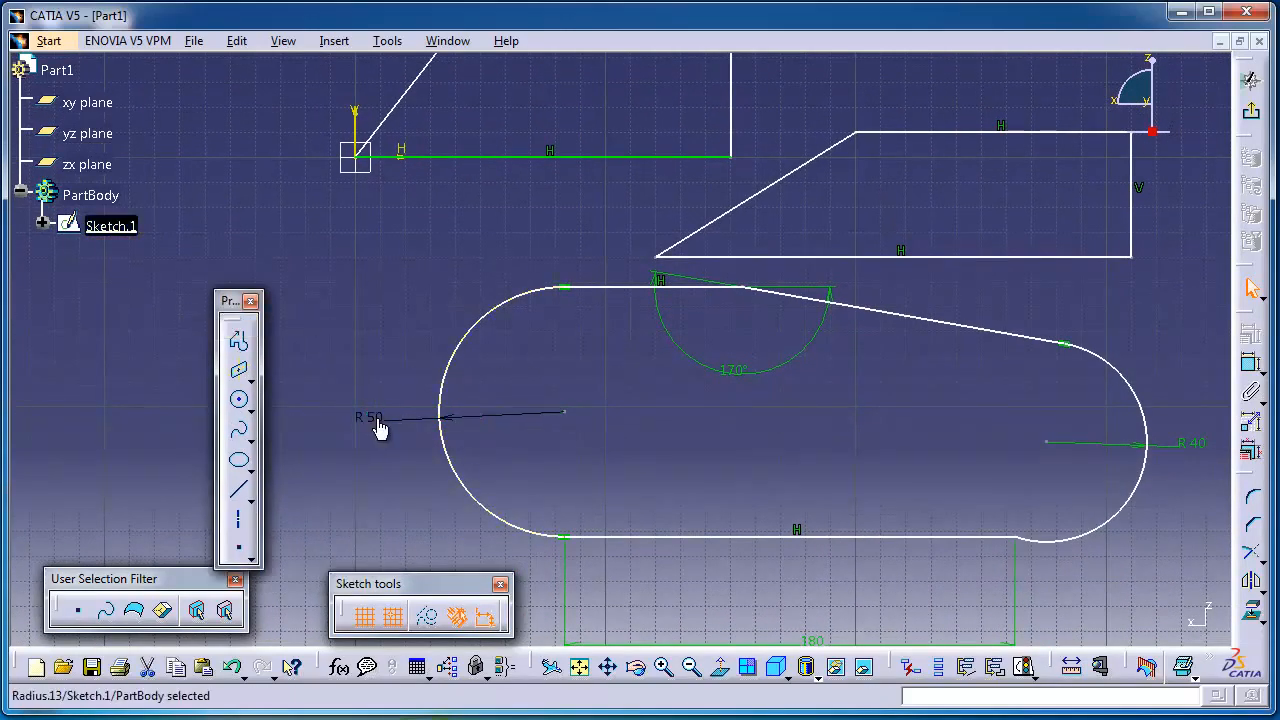
key("Delete")
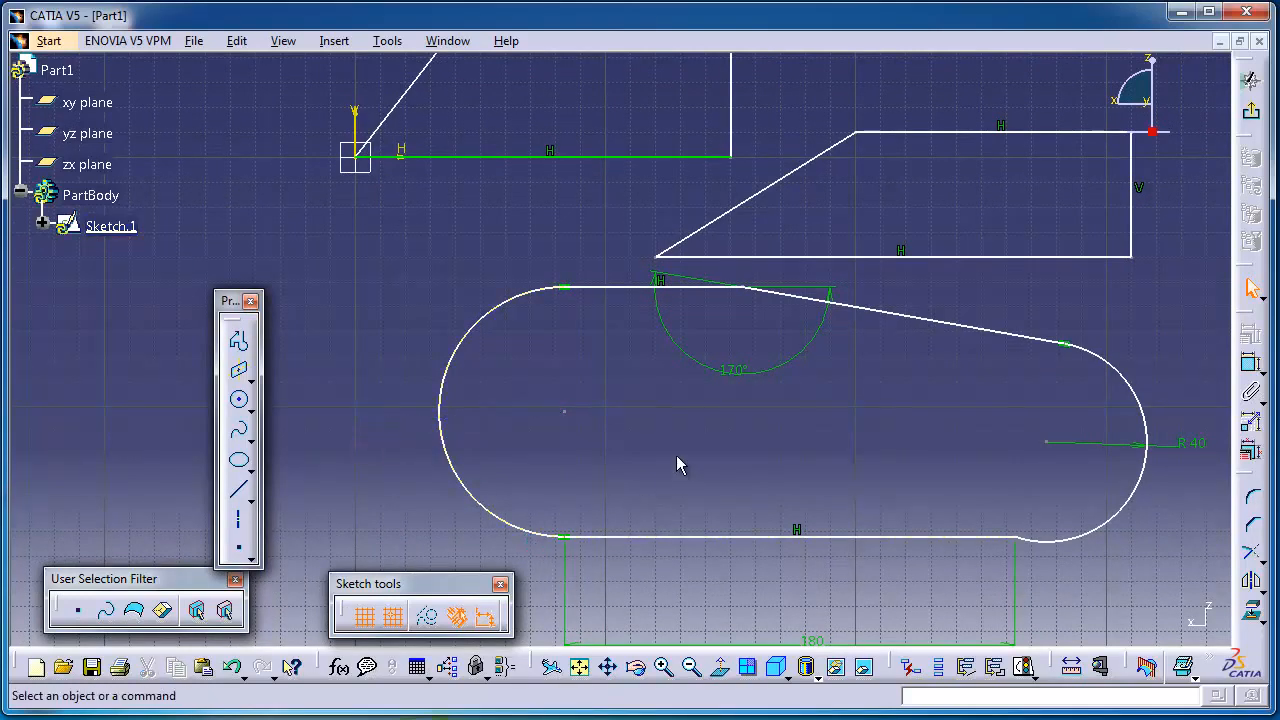
left_click(748, 373)
key("Delete")
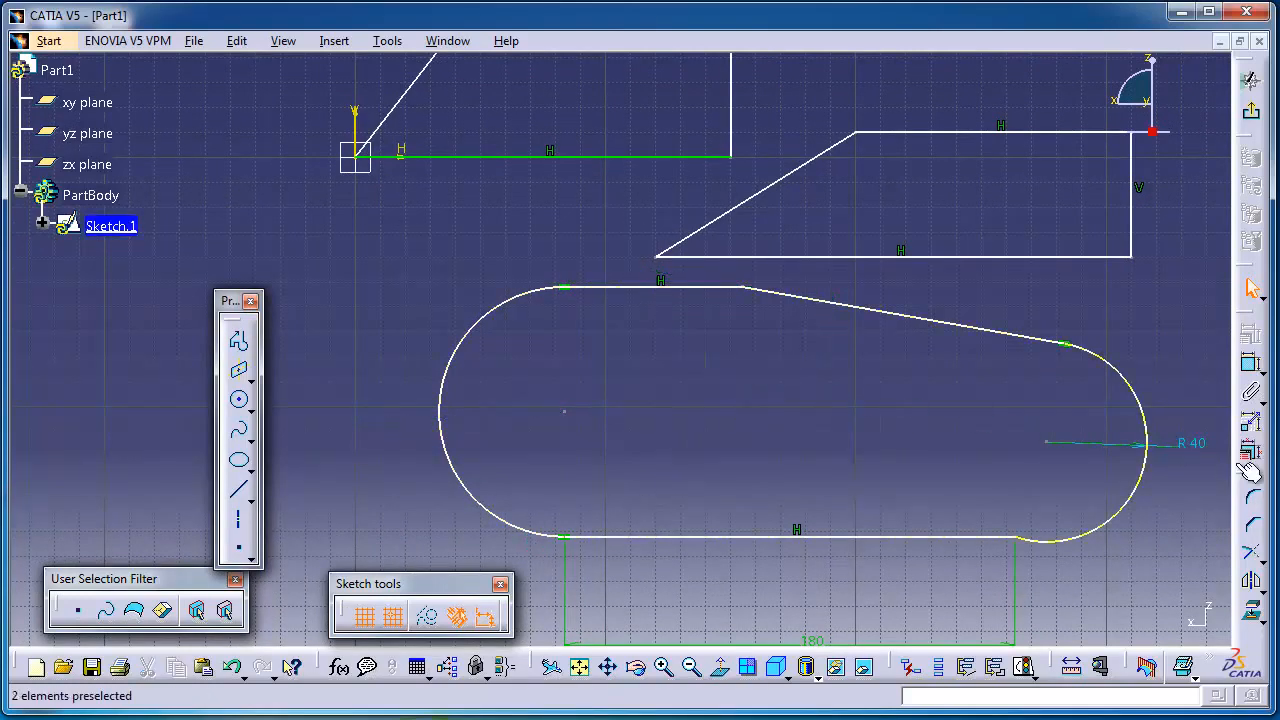
left_click(1205, 447)
key("Delete")
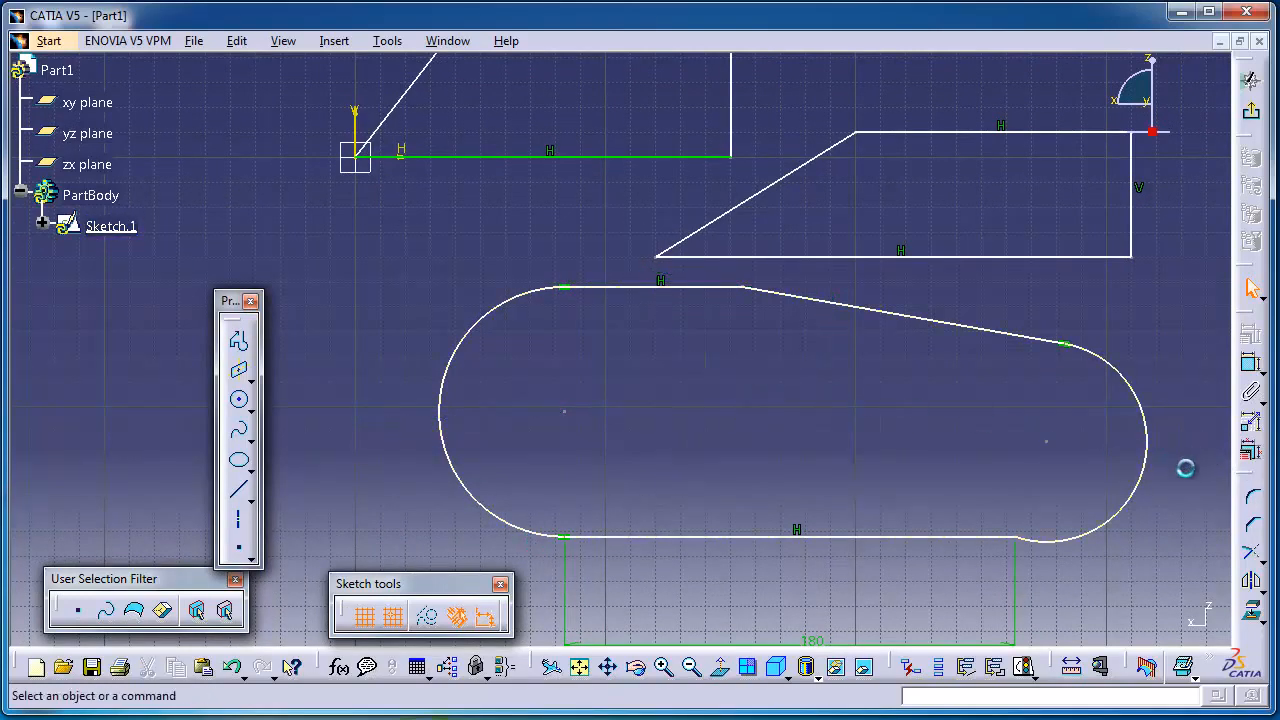
Delete the horizontal constraints on the arc-ended profile's lower and upper lines and the 180 mm length constraint.
left_click(797, 527)
key("Delete")
left_click(663, 281)
key("Delete")
left_click(567, 590)
key("Delete")
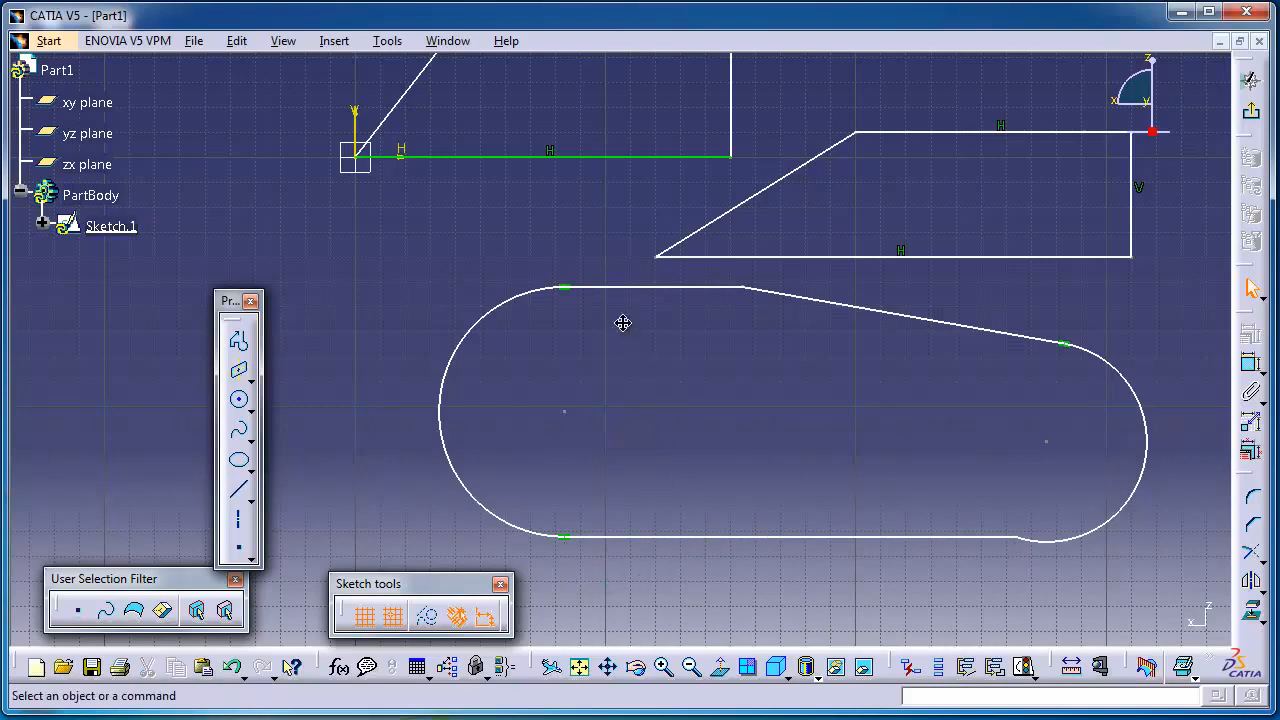
middle_click_drag(620, 320, 613, 292)
left_click(1063, 322)
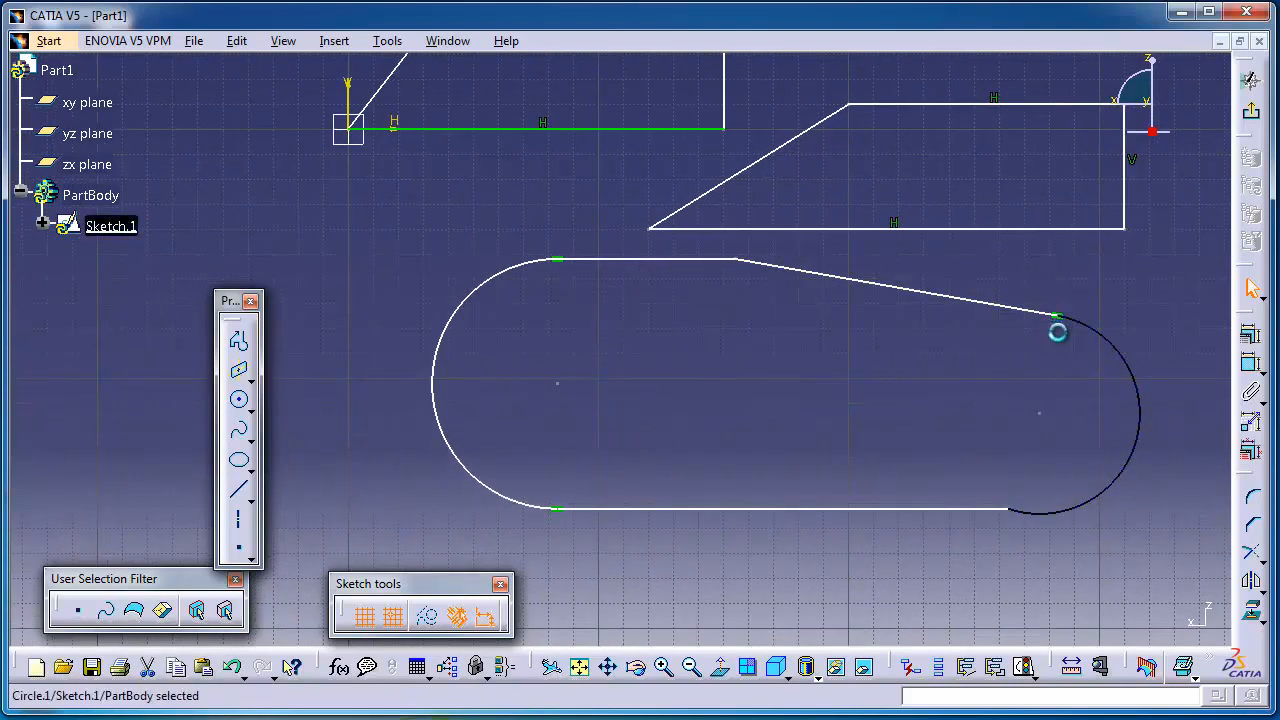
left_click(640, 458)
Narrow the program window so the constraint tools' fly-out options fit on the screen.
middle_click_drag(682, 433, 690, 444)
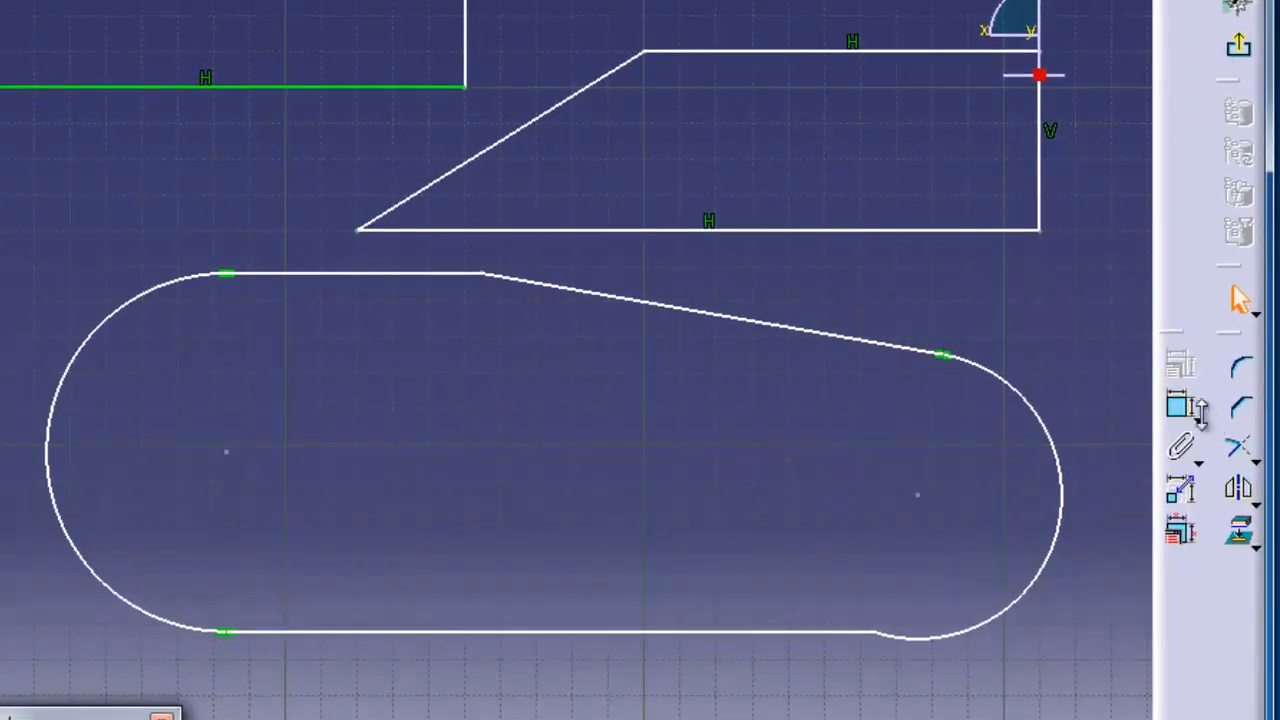
left_click(1254, 457)
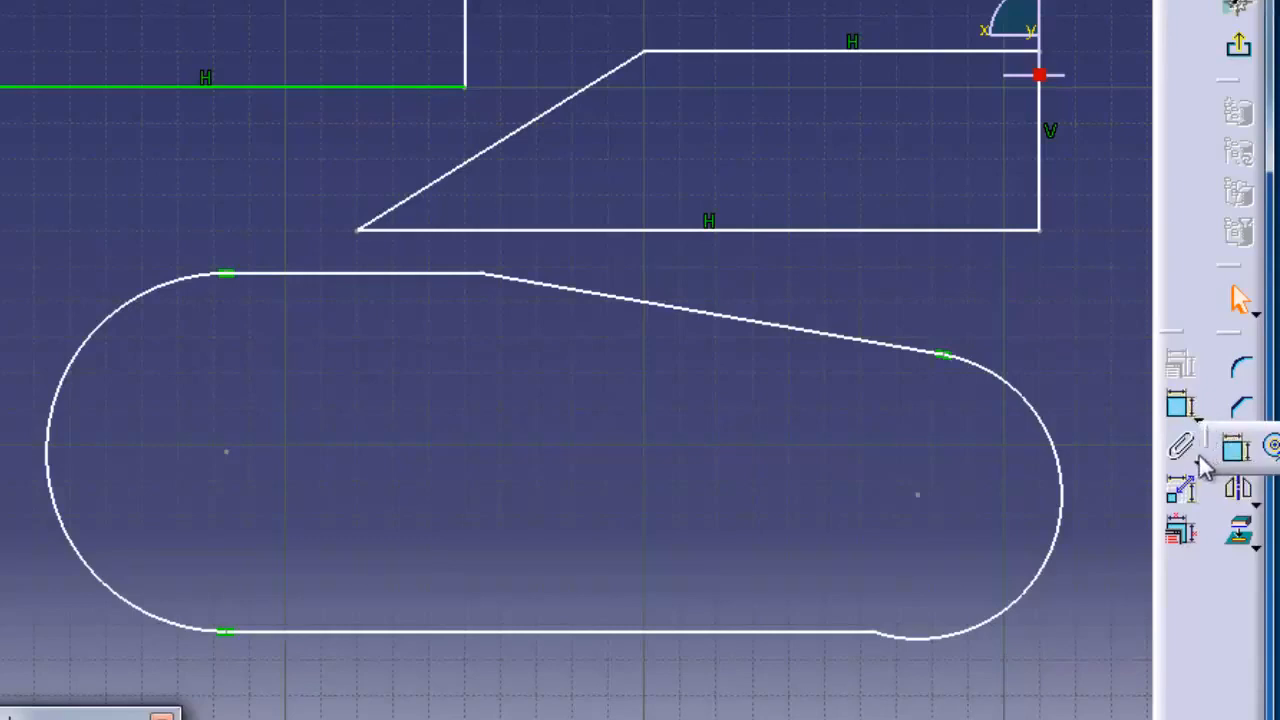
left_click(1199, 468)
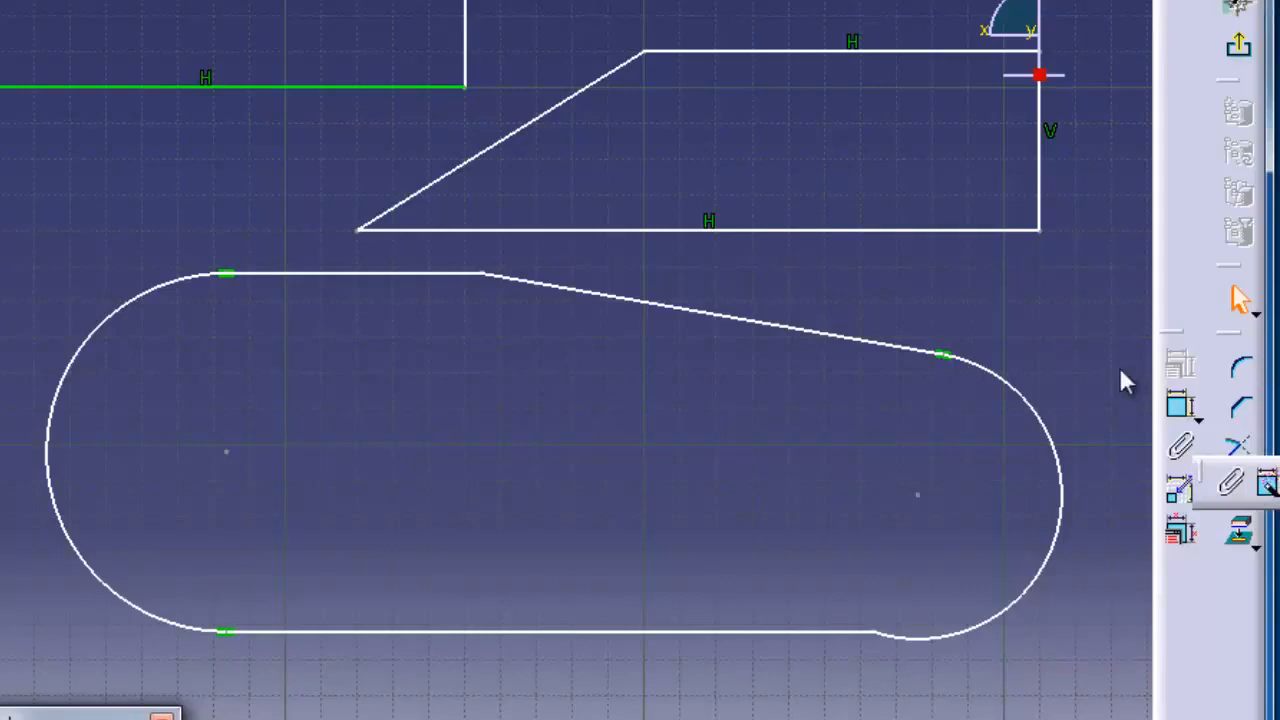
left_click_drag(1263, 387, 1206, 390)
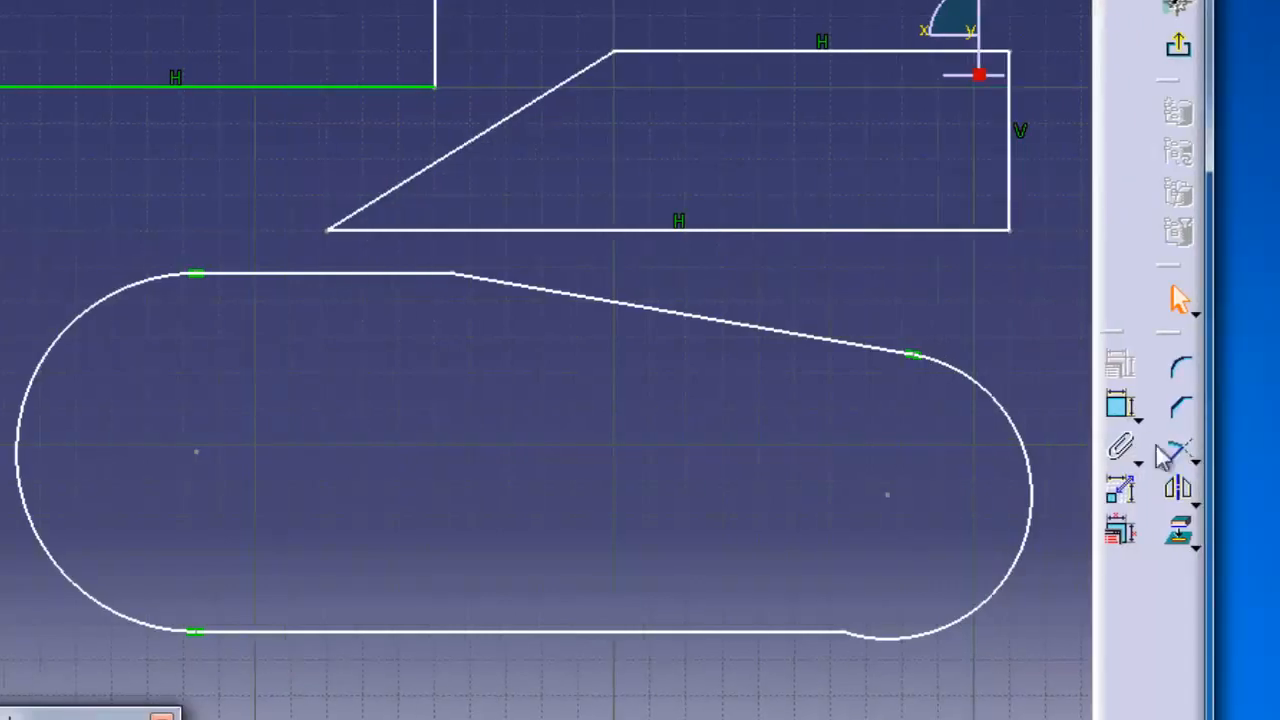
Apply Auto Constraint to the arc-ended profile's three lines and two arcs, without reference elements or symmetry lines.
left_click(1138, 463)
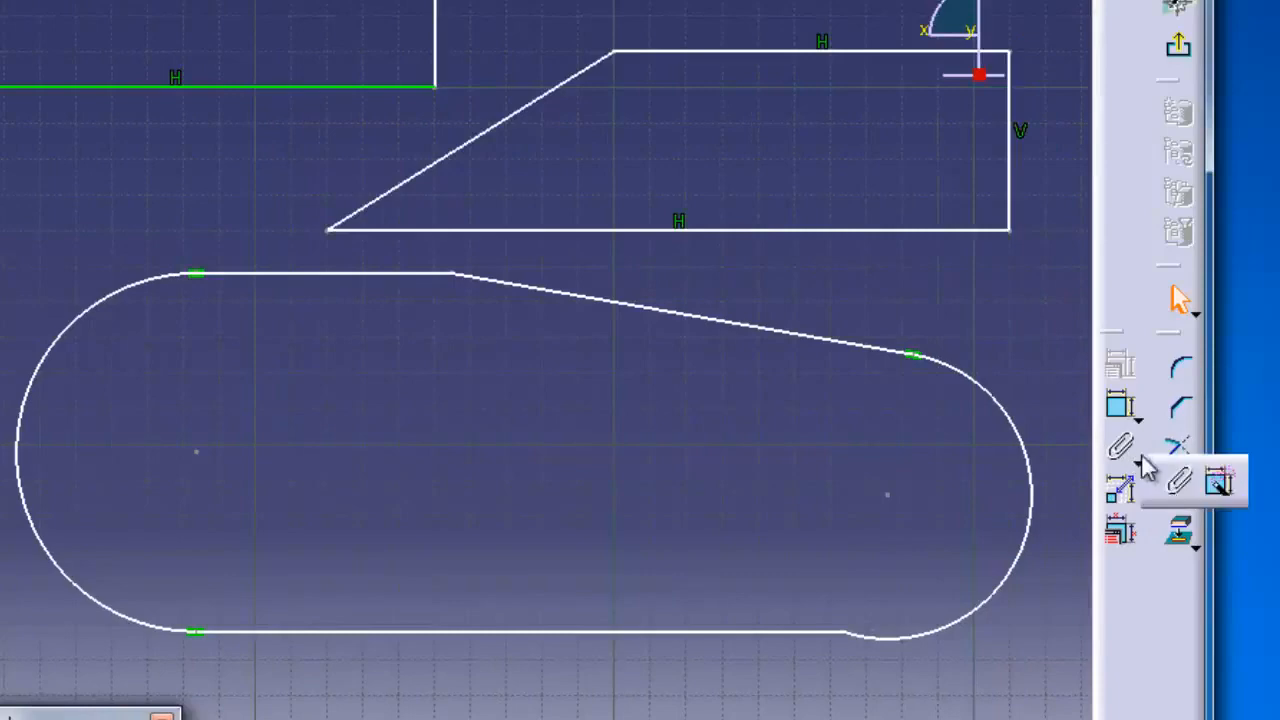
left_click(1222, 486)
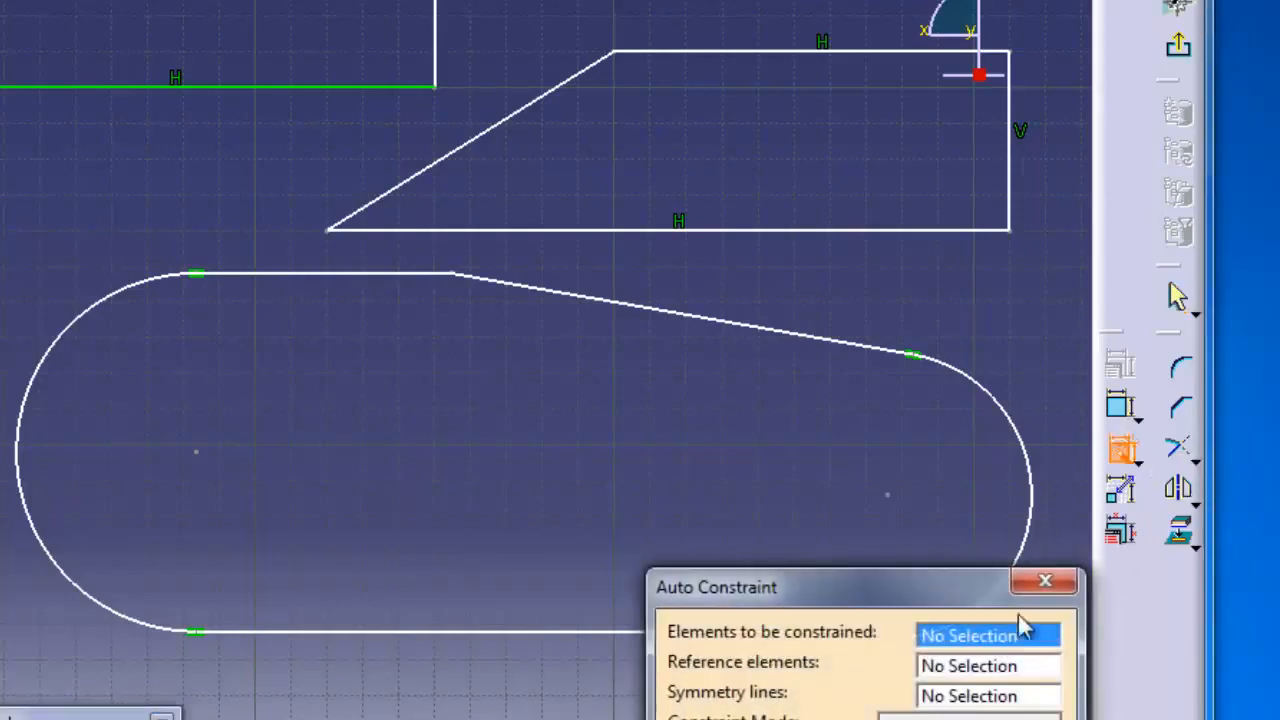
left_click(300, 276)
left_click(552, 296)
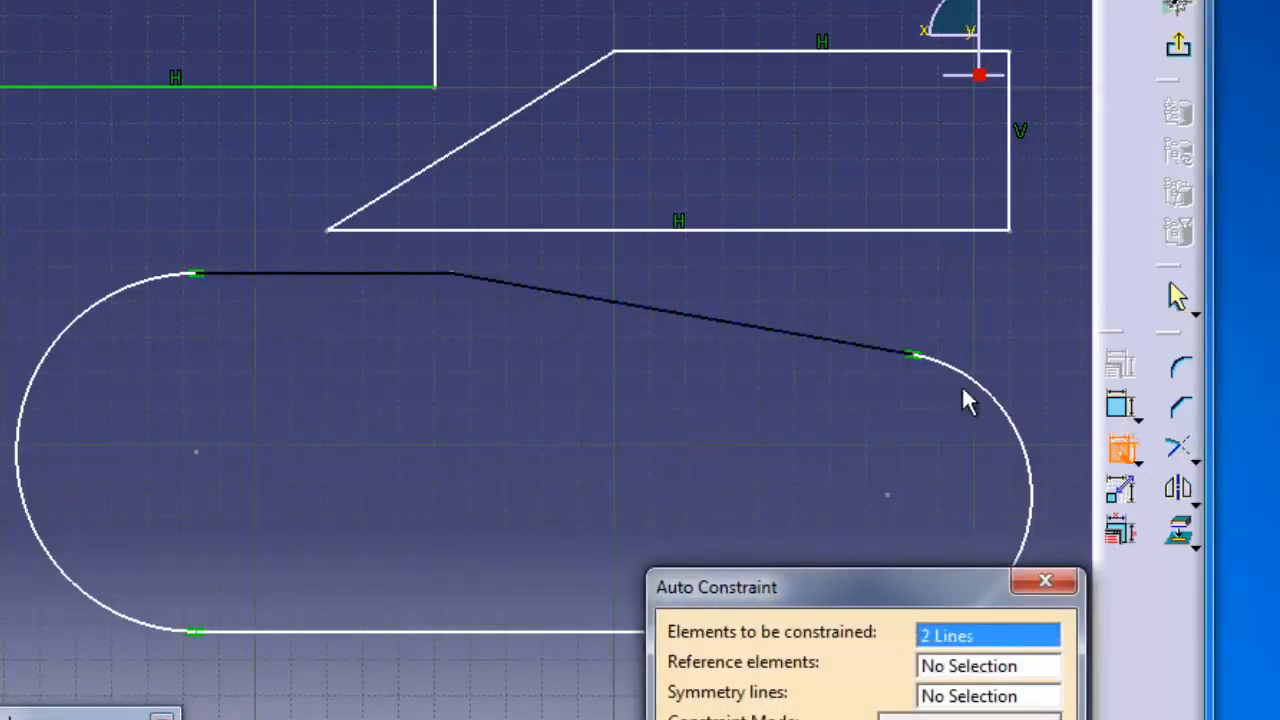
left_click(997, 400)
left_click_drag(889, 586, 637, 360)
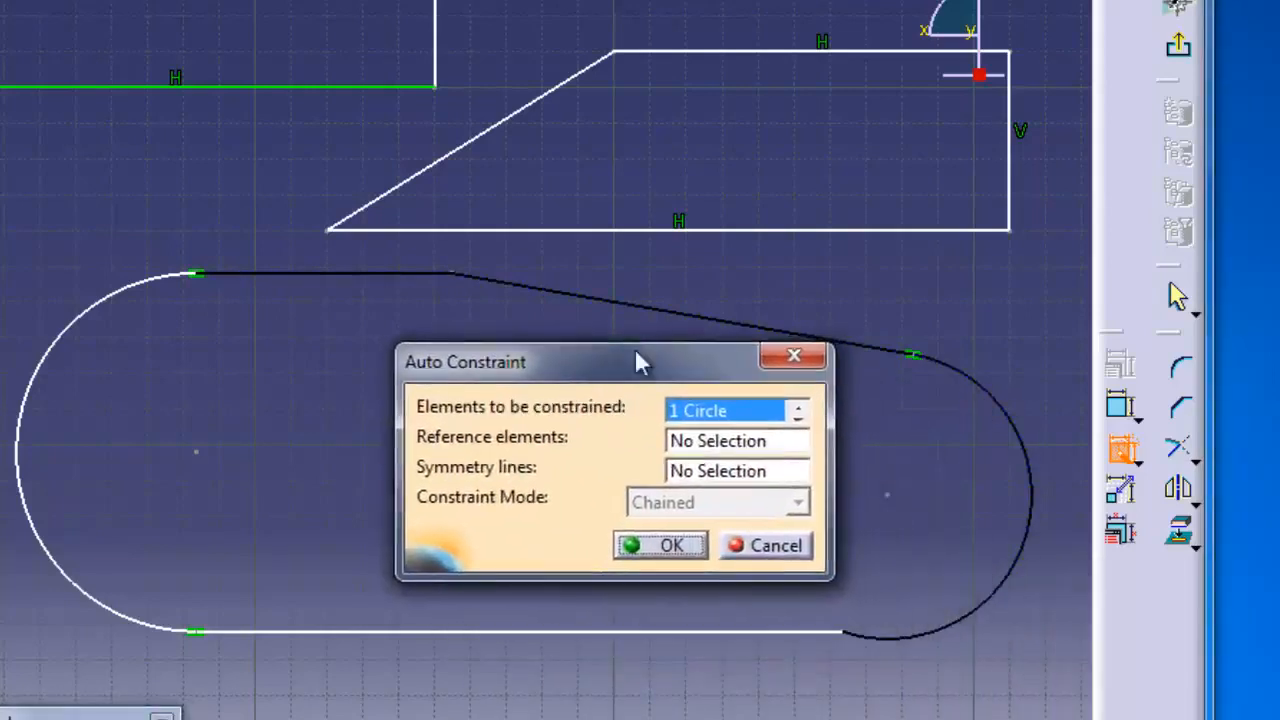
left_click(724, 632)
left_click(148, 626)
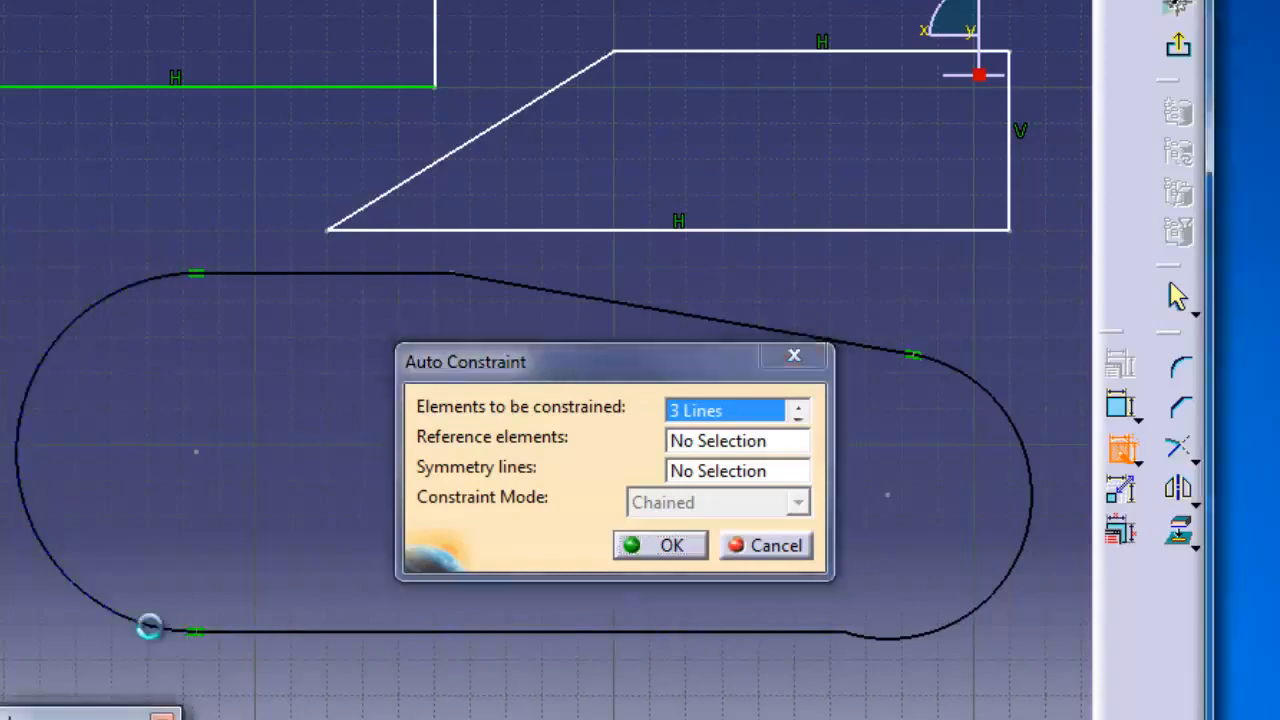
left_click(672, 550)
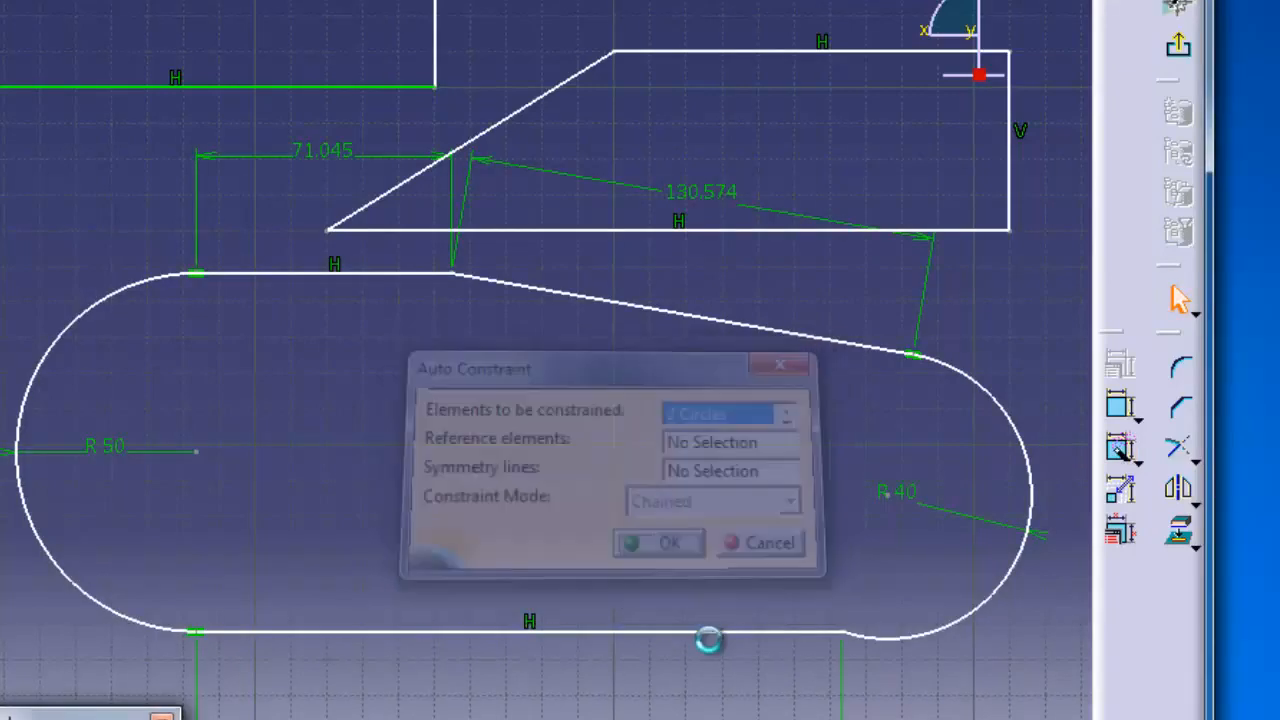
Set the radius of the profile's large left arc to 60 mm.
middle_click_drag(660, 480, 654, 497)
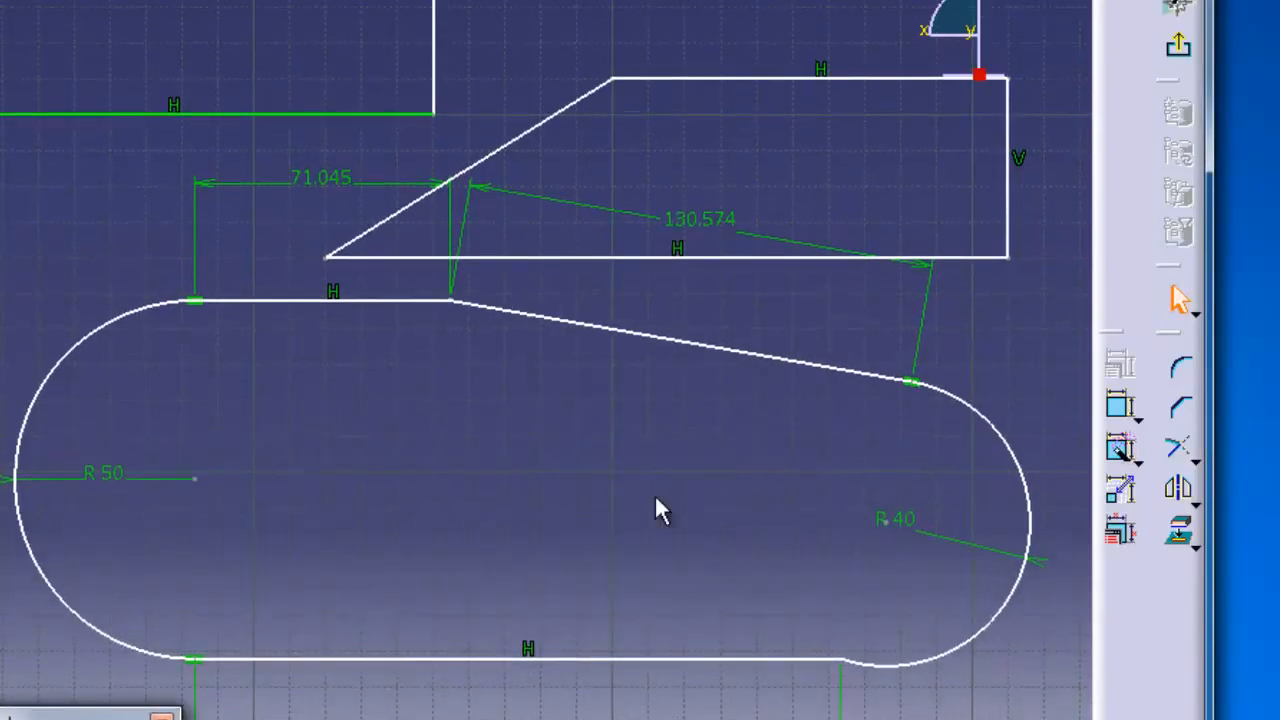
middle_click_drag(695, 410, 709, 376)
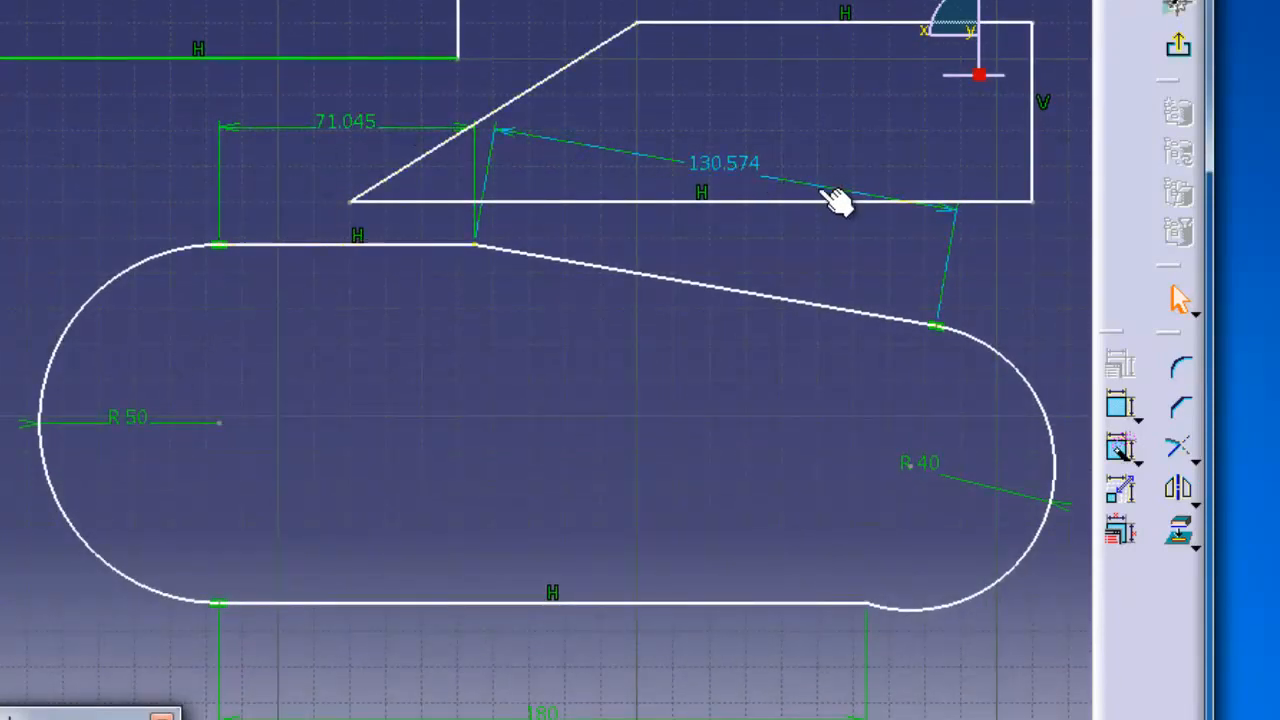
middle_click_drag(786, 494, 732, 455)
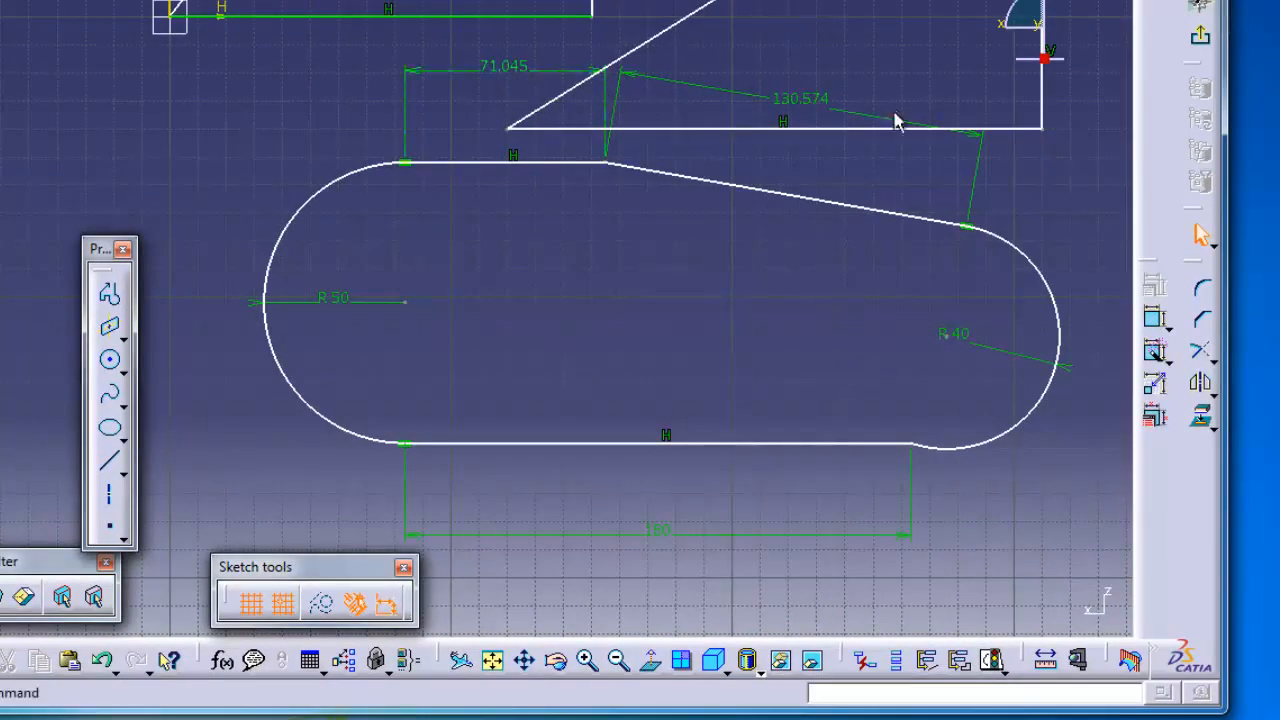
double_click(343, 304)
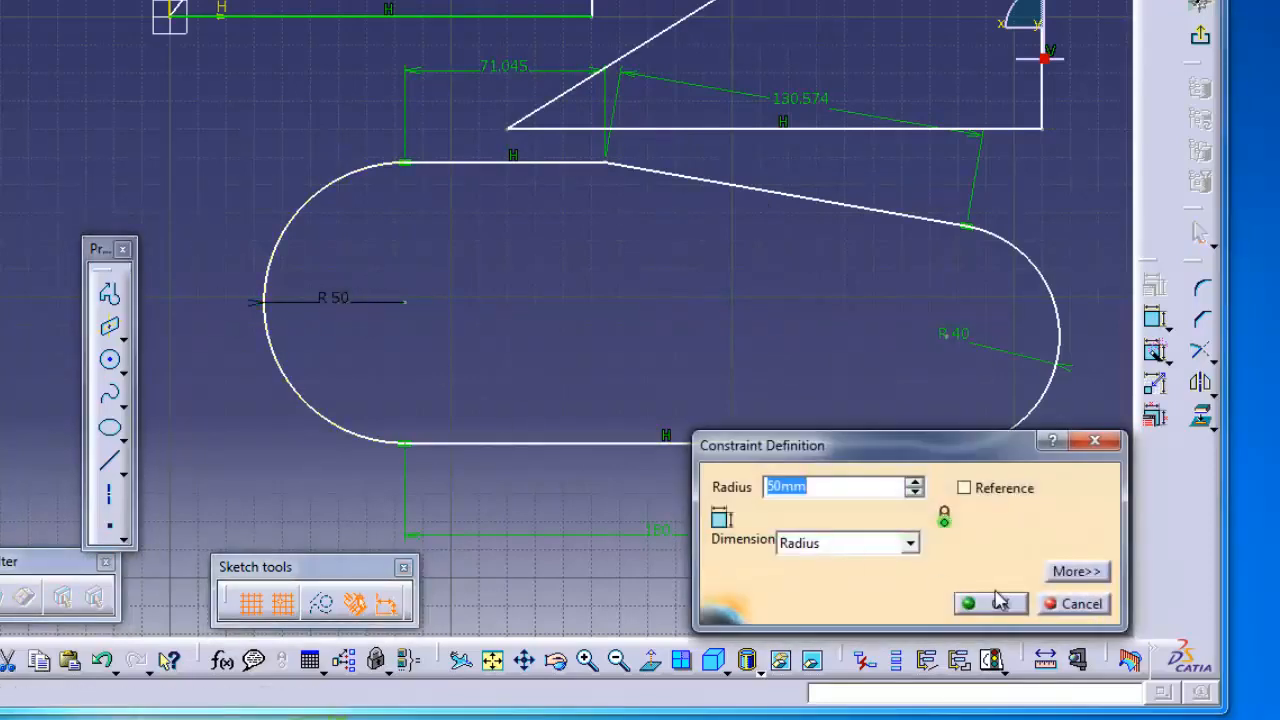
type("60")
left_click(997, 602)
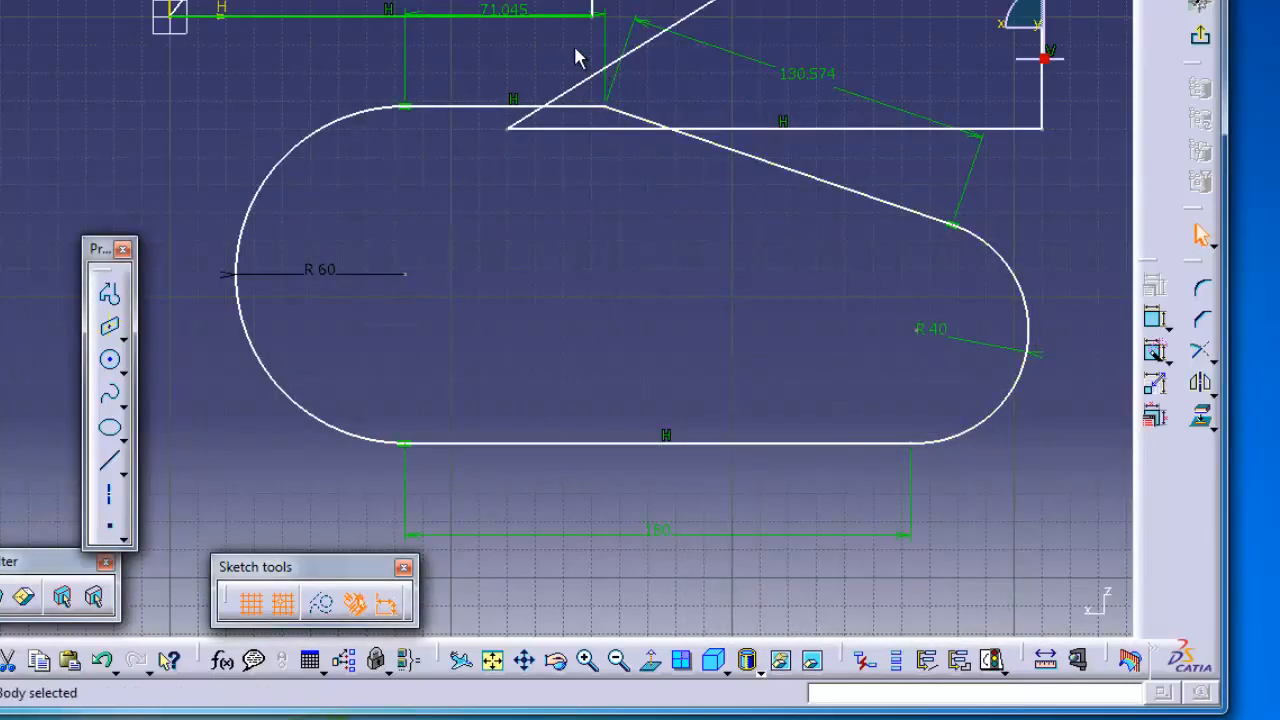
Set the sloped upper line's length to 140 mm and the short horizontal upper line's length to 50 mm.
middle_click_drag(494, 211, 511, 245)
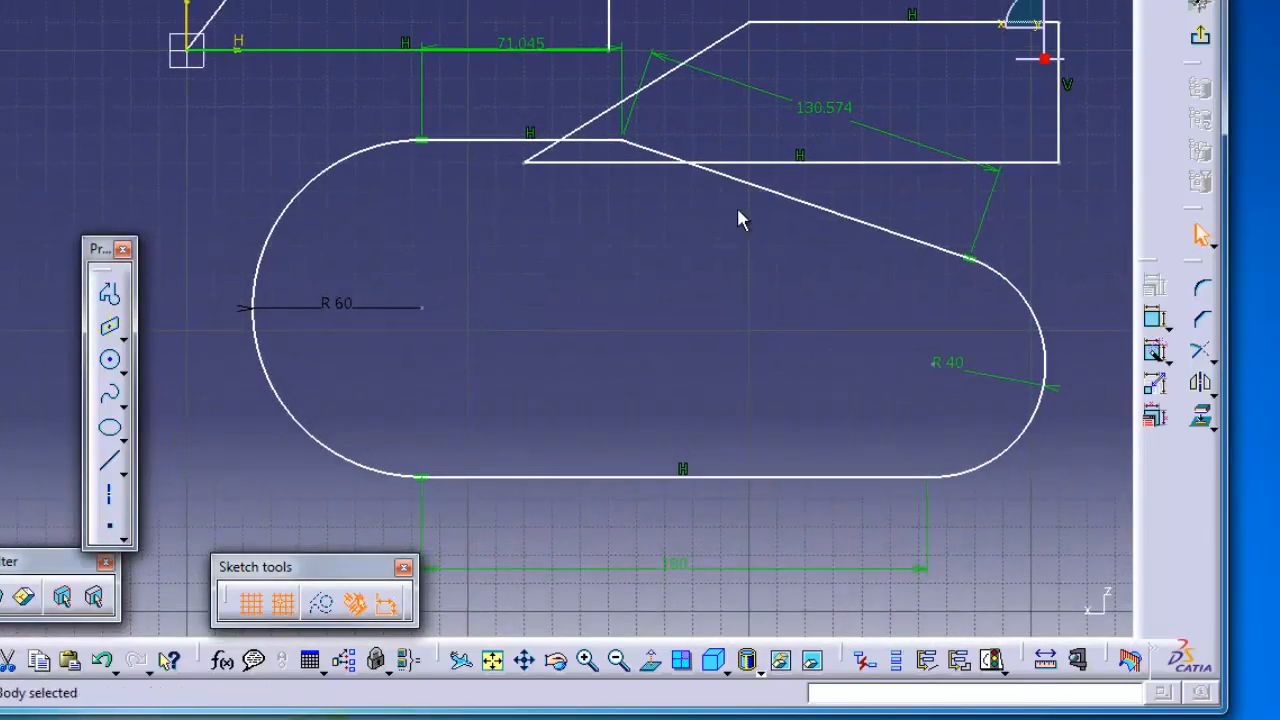
double_click(823, 107)
type("140")
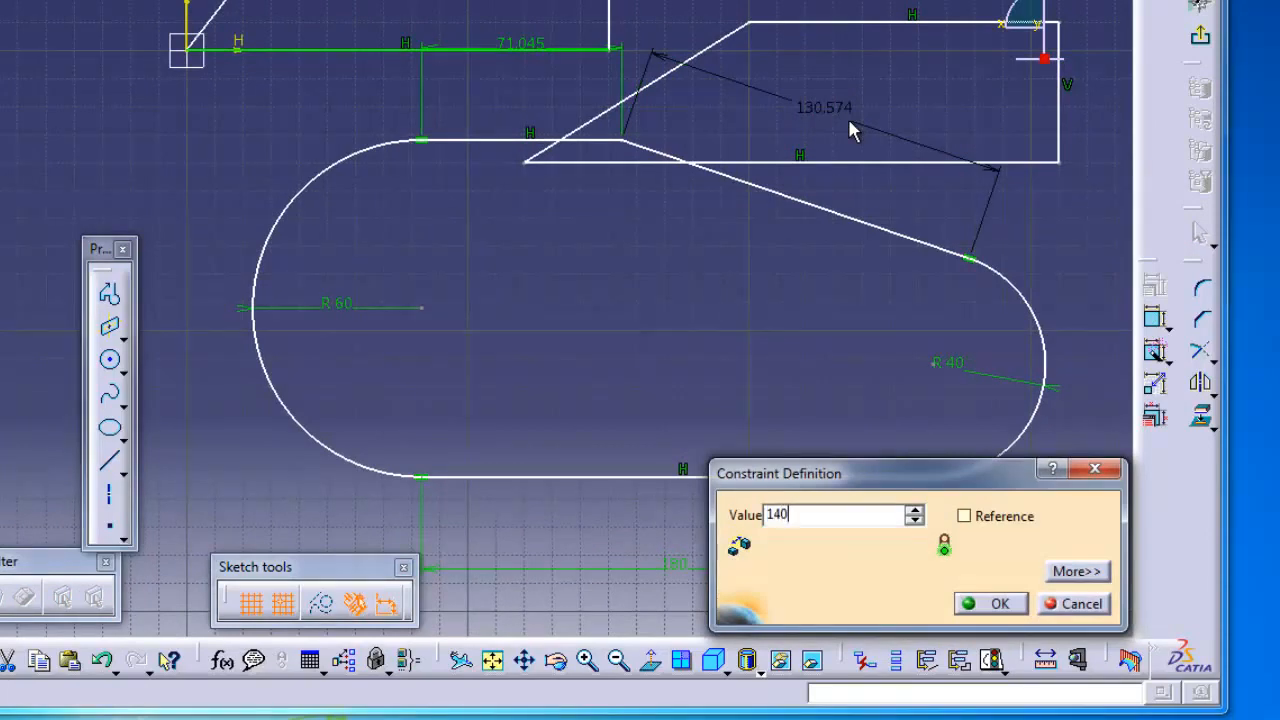
key("Return")
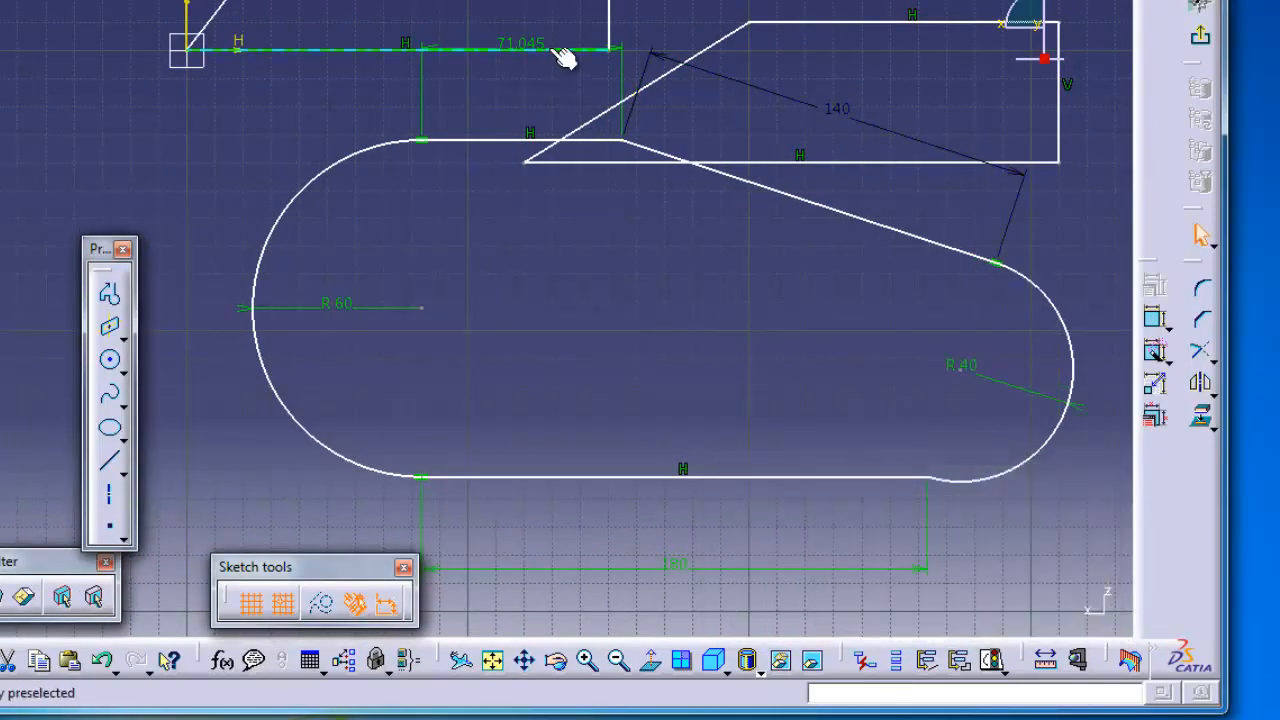
double_click(517, 42)
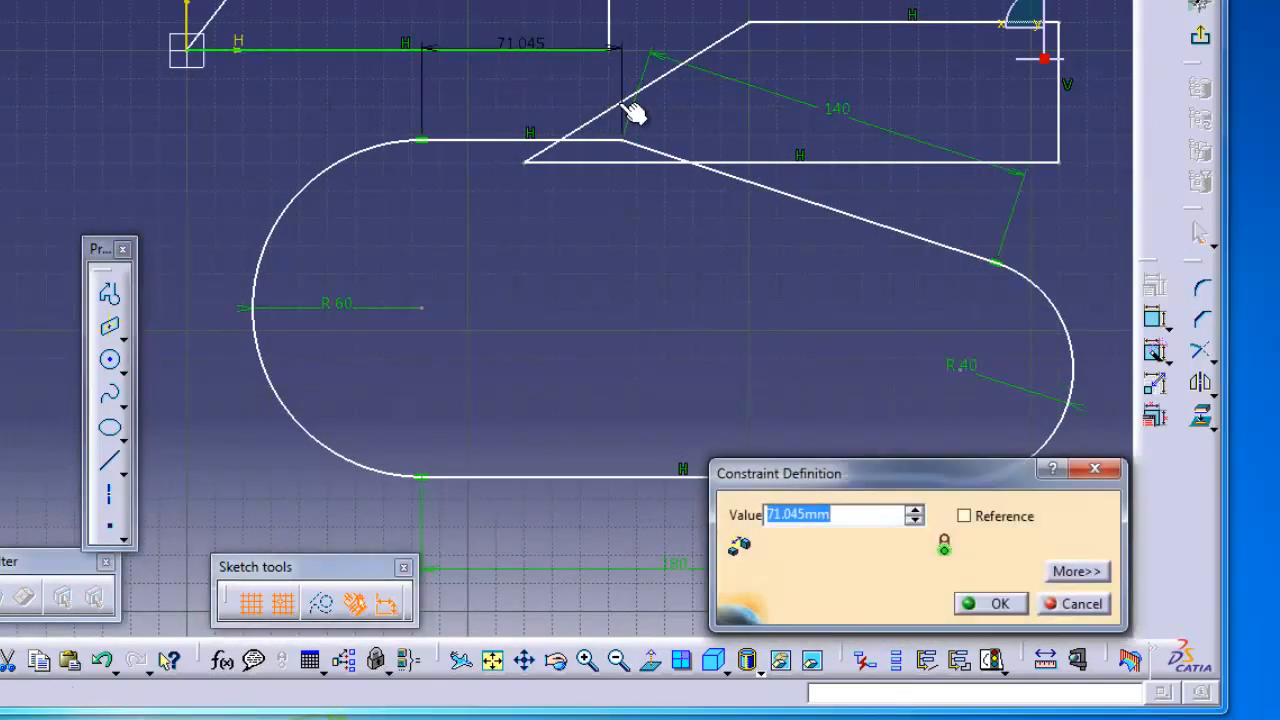
type("50")
key("Return")
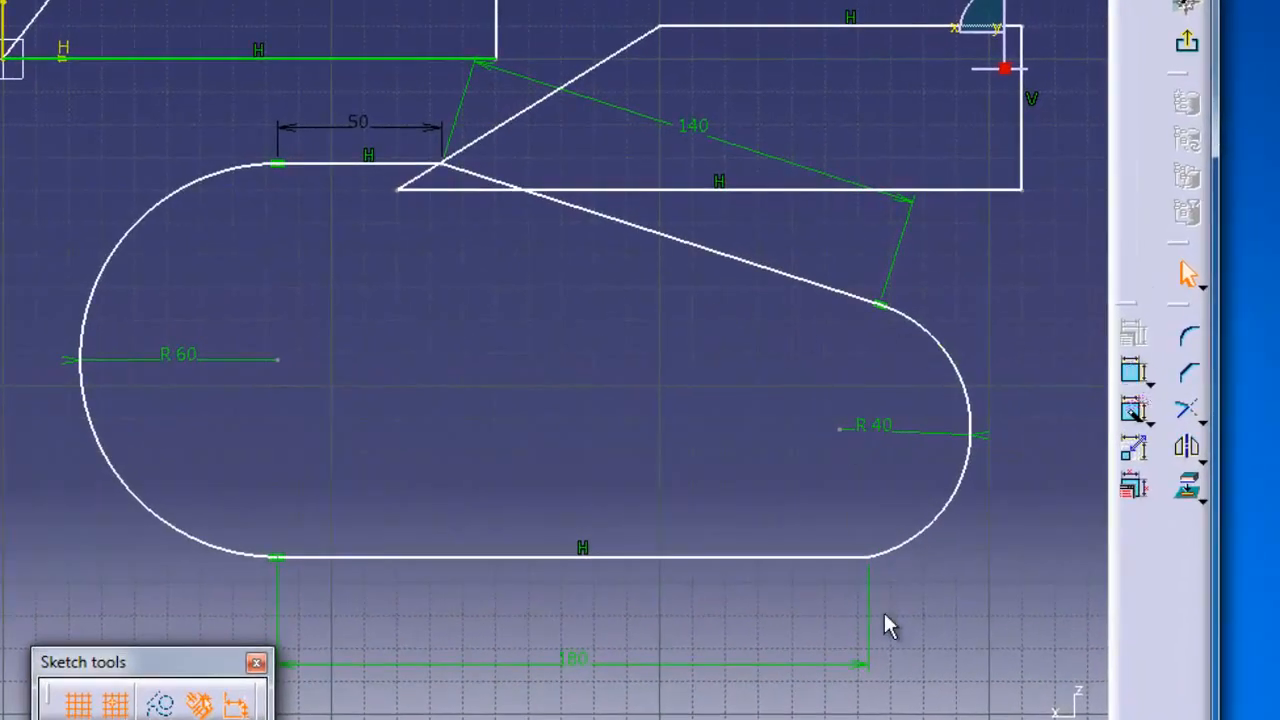
Set the length of the profile's lower horizontal line to 150 mm.
double_click(598, 662)
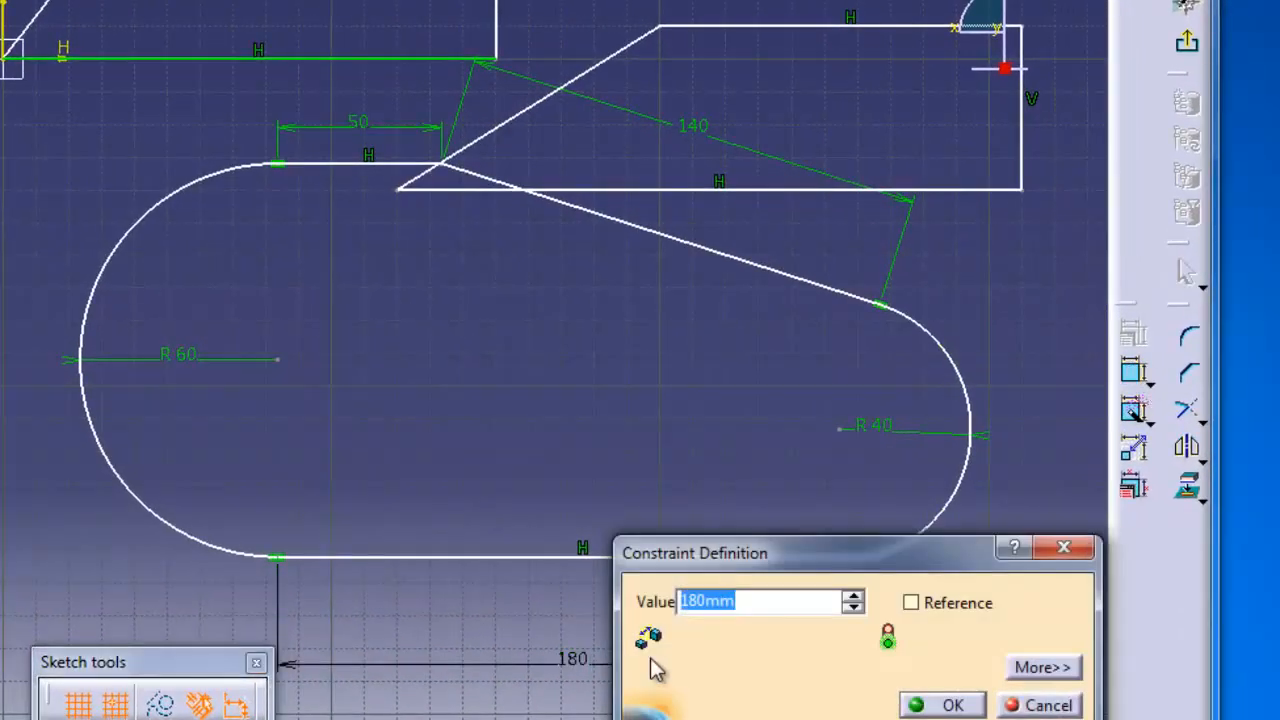
type("150")
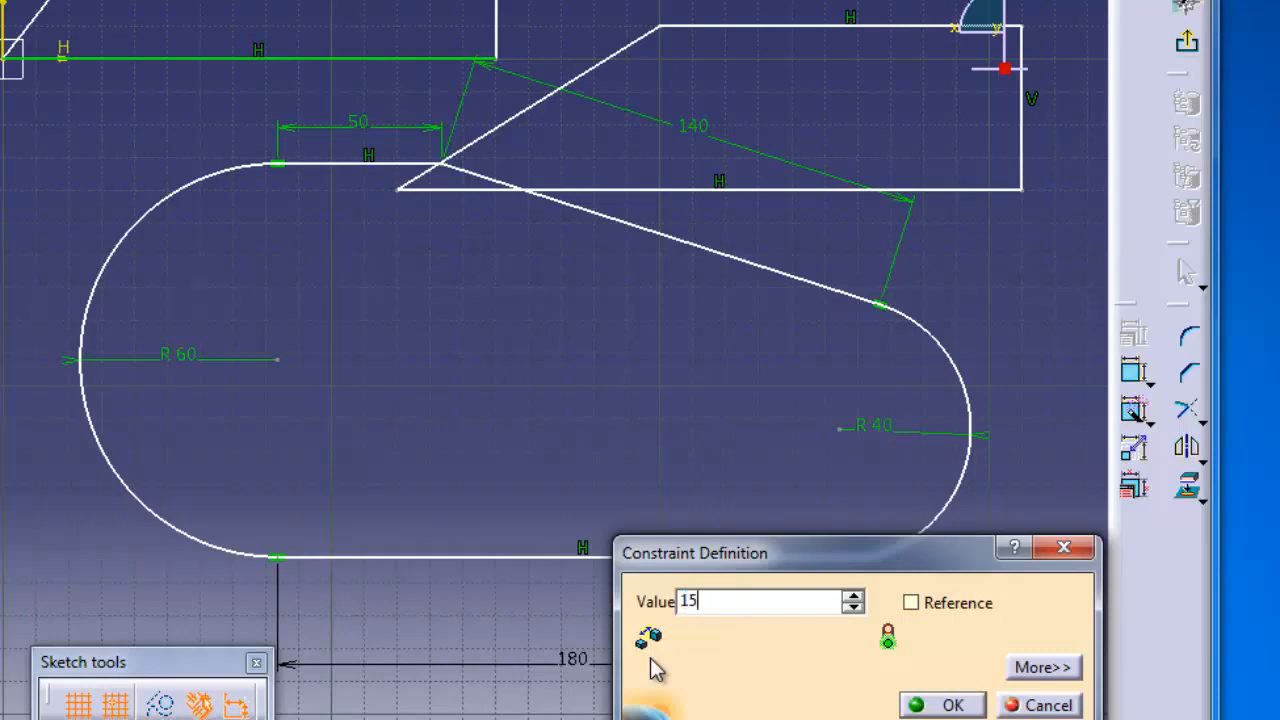
key("Return")
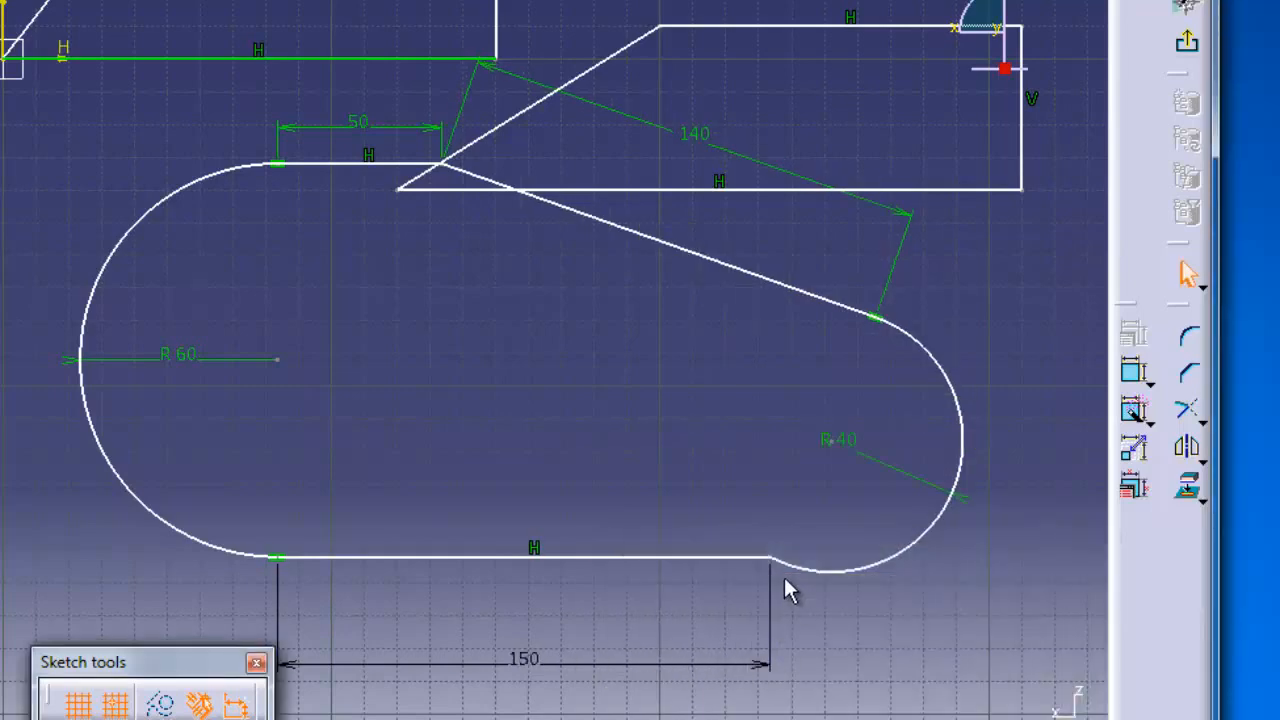
Try to add another length dimension to the profile's lower horizontal line with the Constraint tool.
middle_click_drag(582, 392, 632, 403)
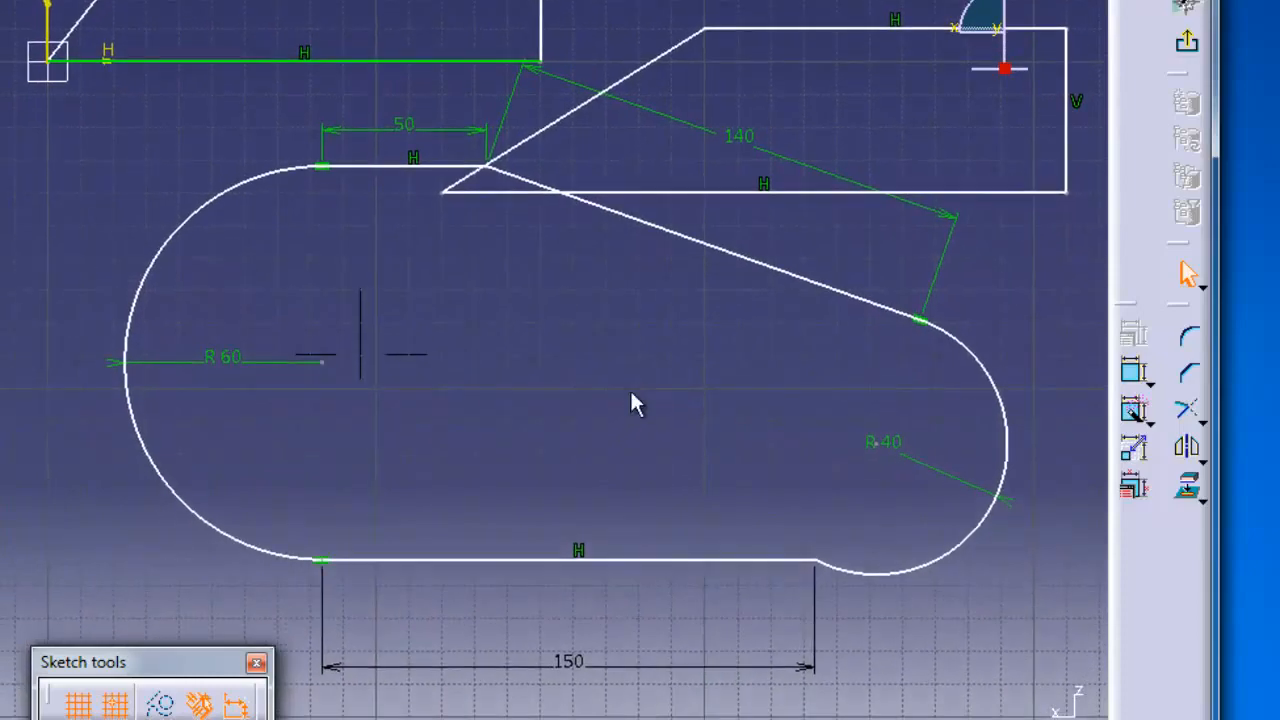
left_click(1133, 371)
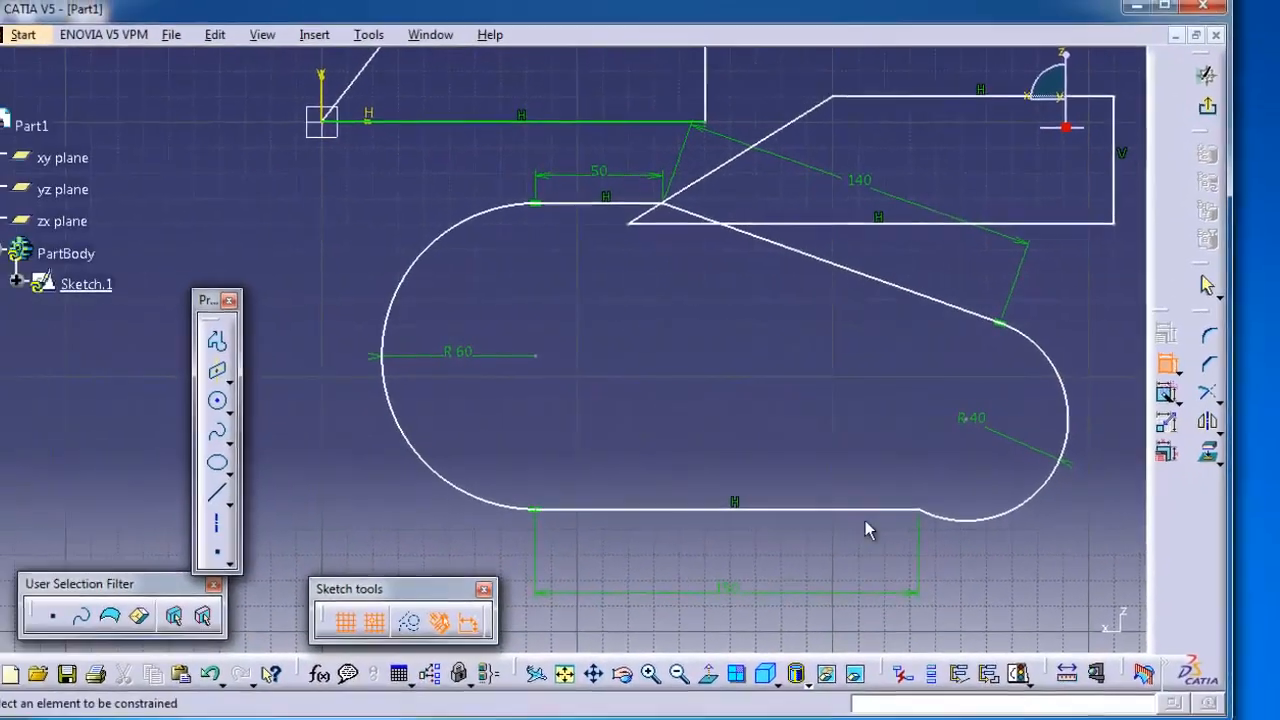
left_click(868, 510)
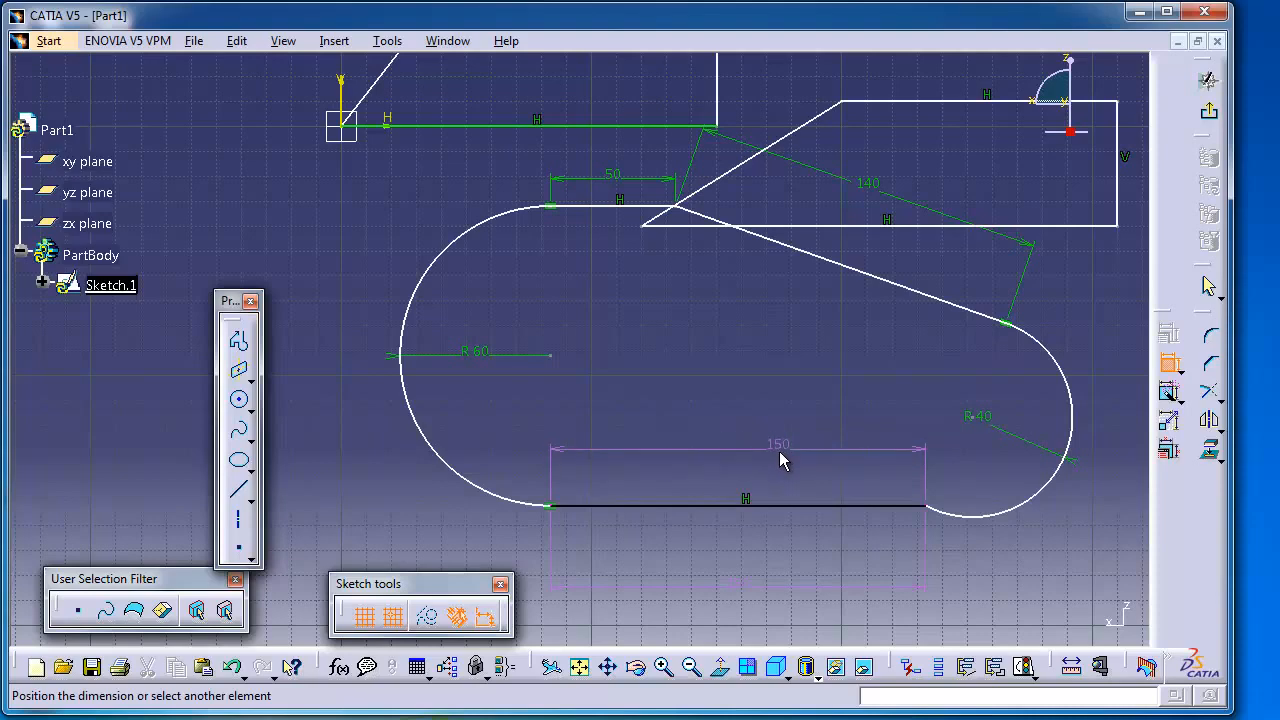
left_click(740, 584)
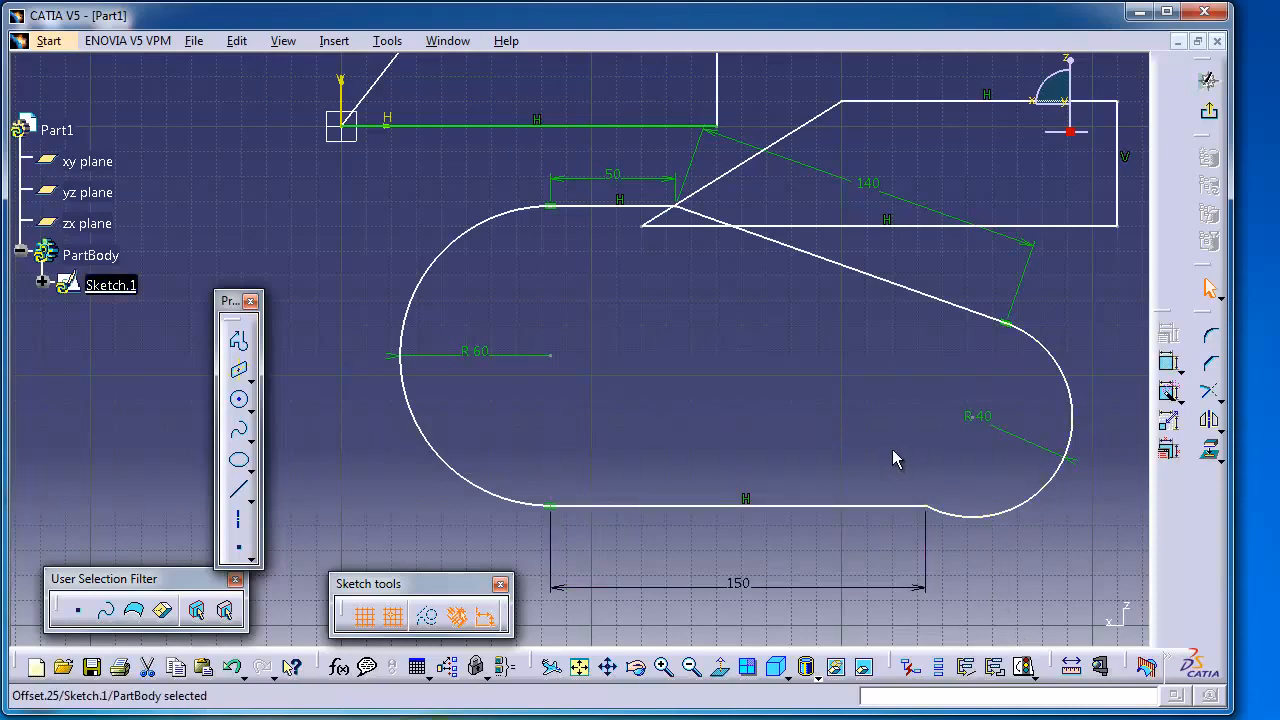
Exit the Sketcher and return to the 3D part.
middle_click_drag(893, 458, 853, 419)
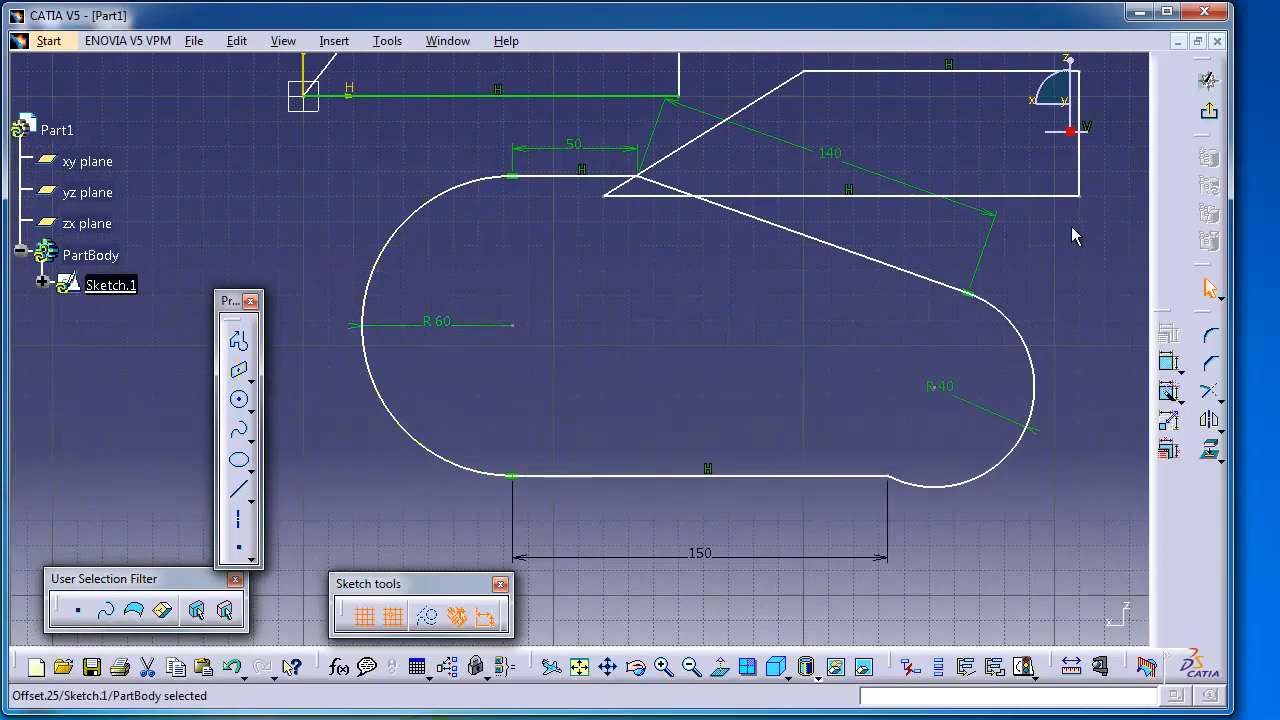
left_click(1210, 118)
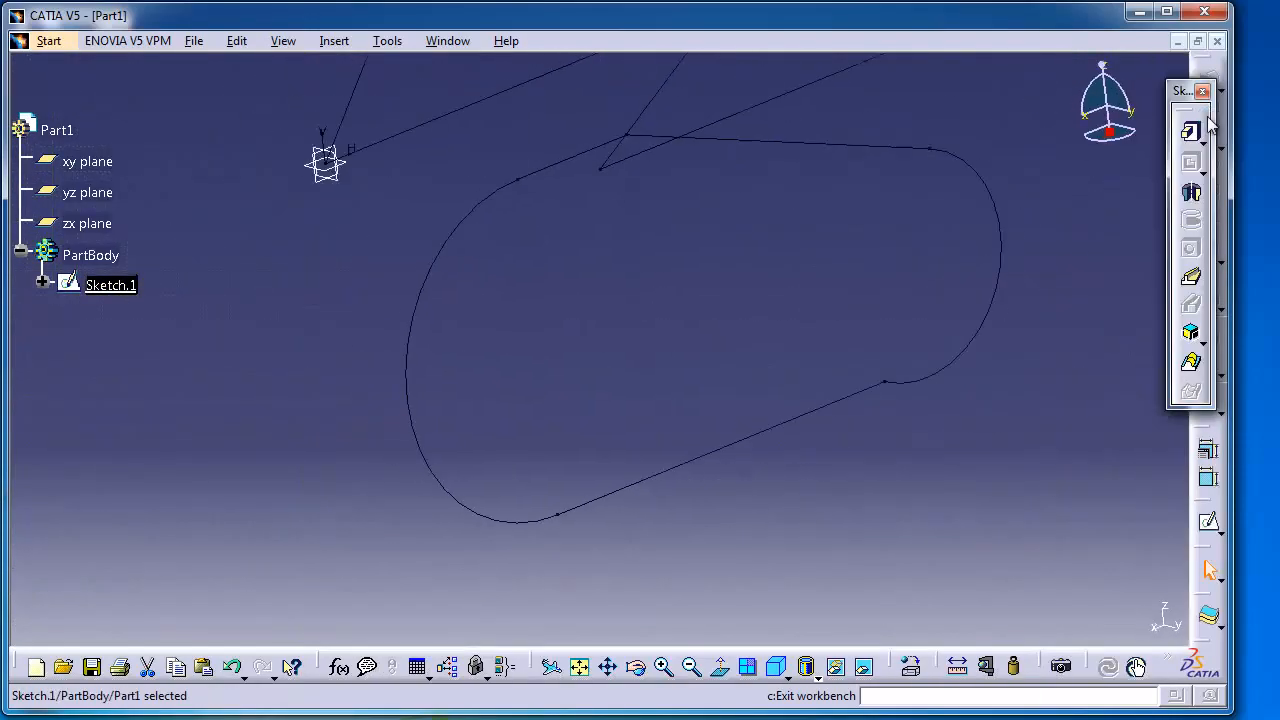